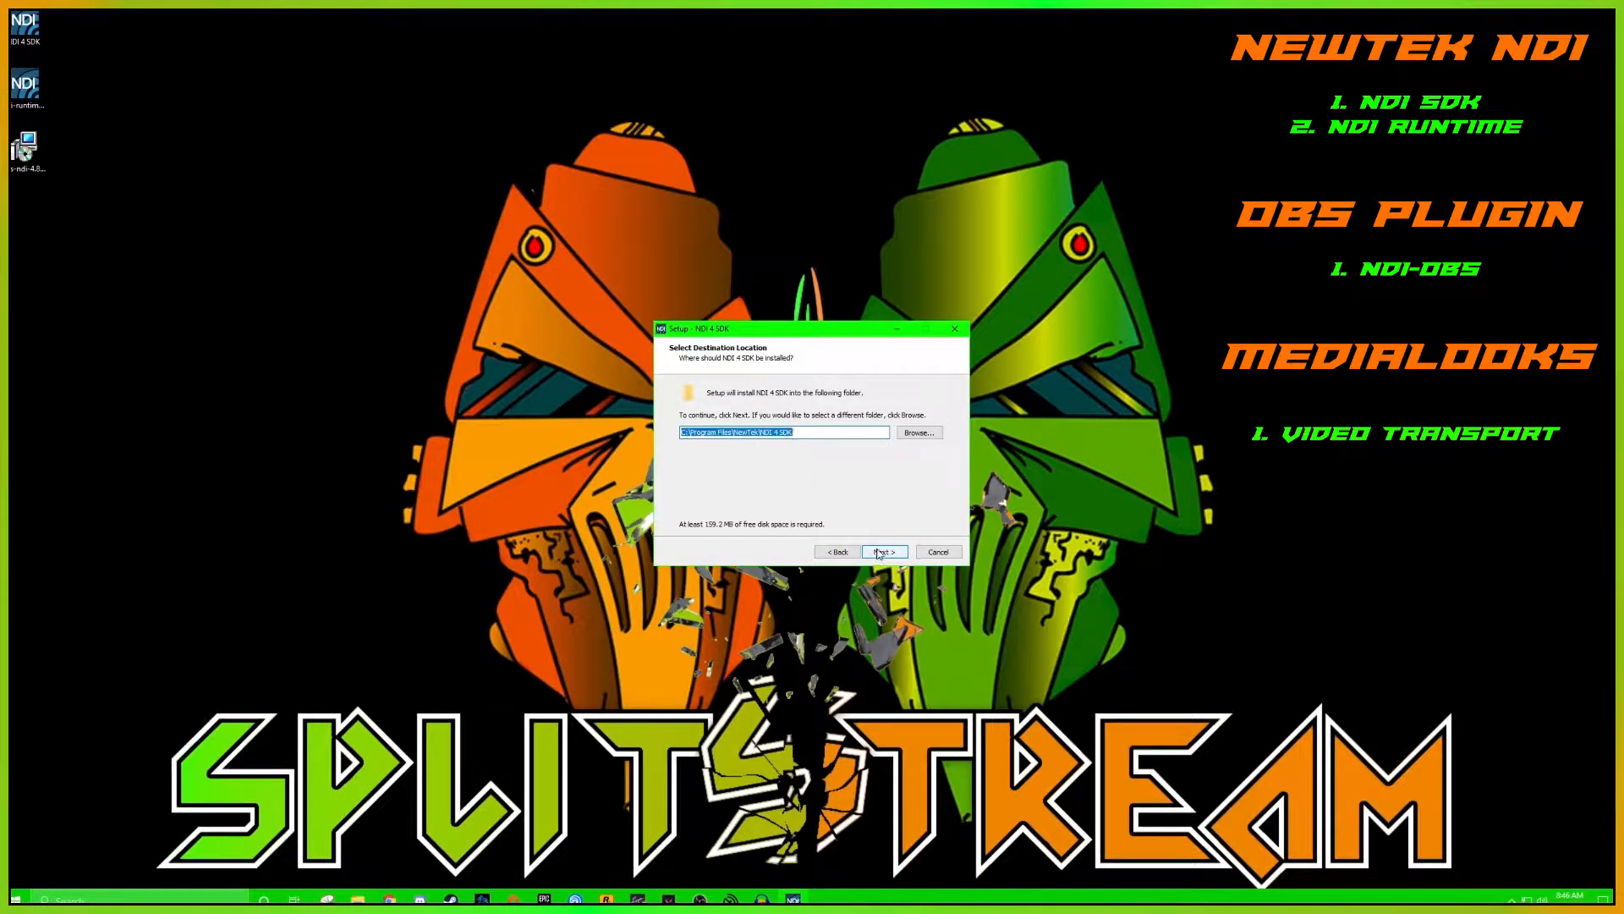
Accept the default destination in the NDI 4 SDK setup, decline installing over the existing folder, and exit the setup
click(886, 557)
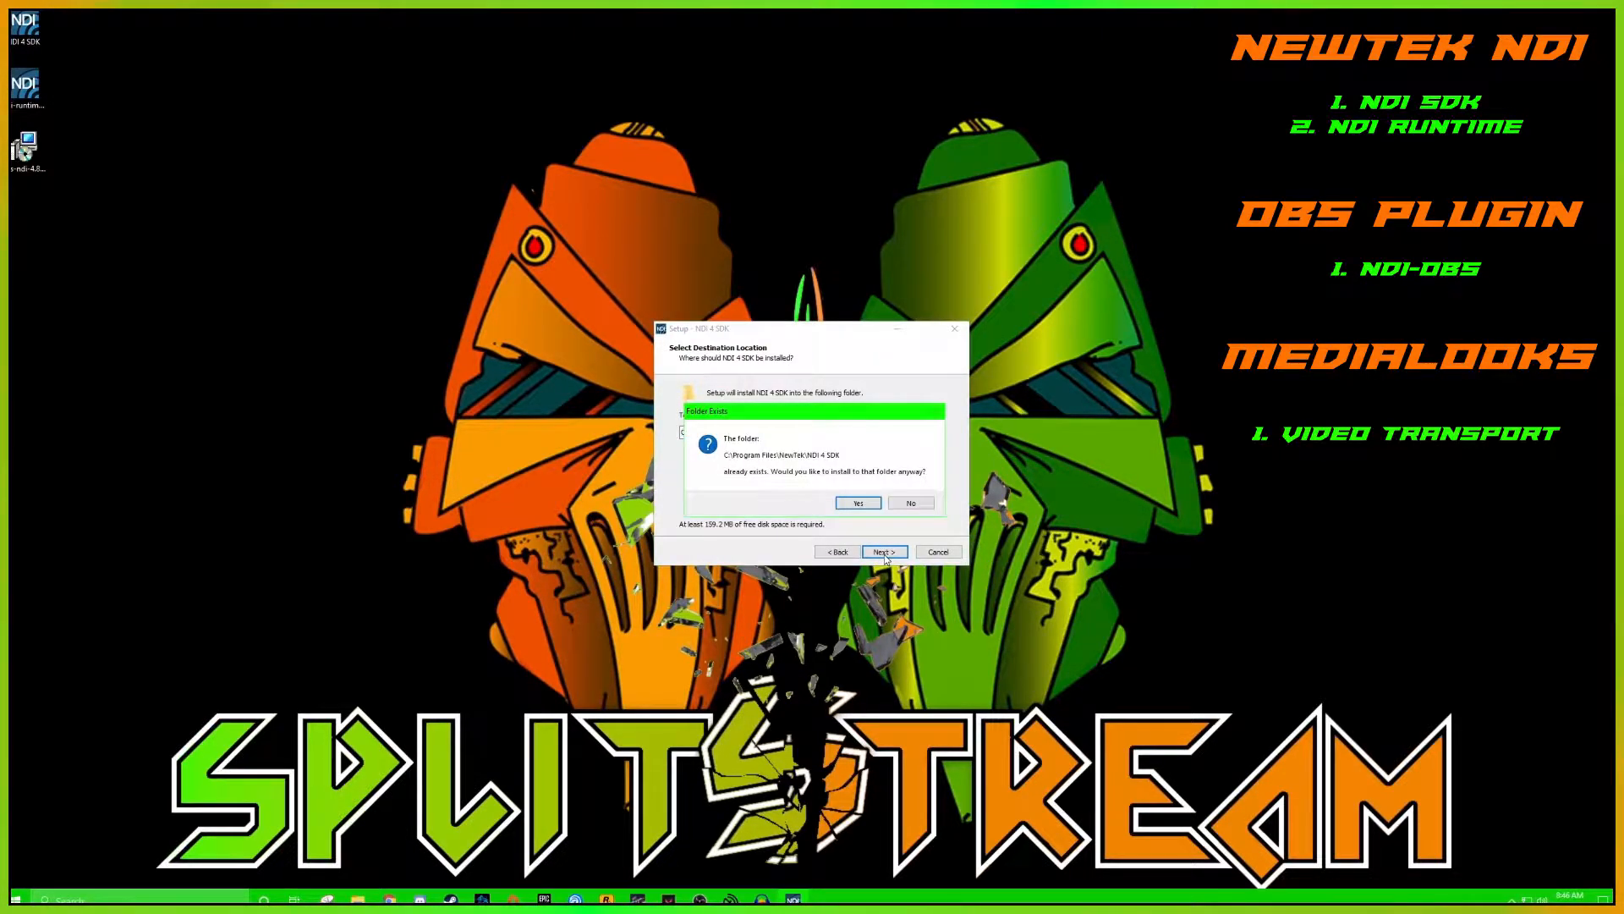
click(912, 504)
click(937, 551)
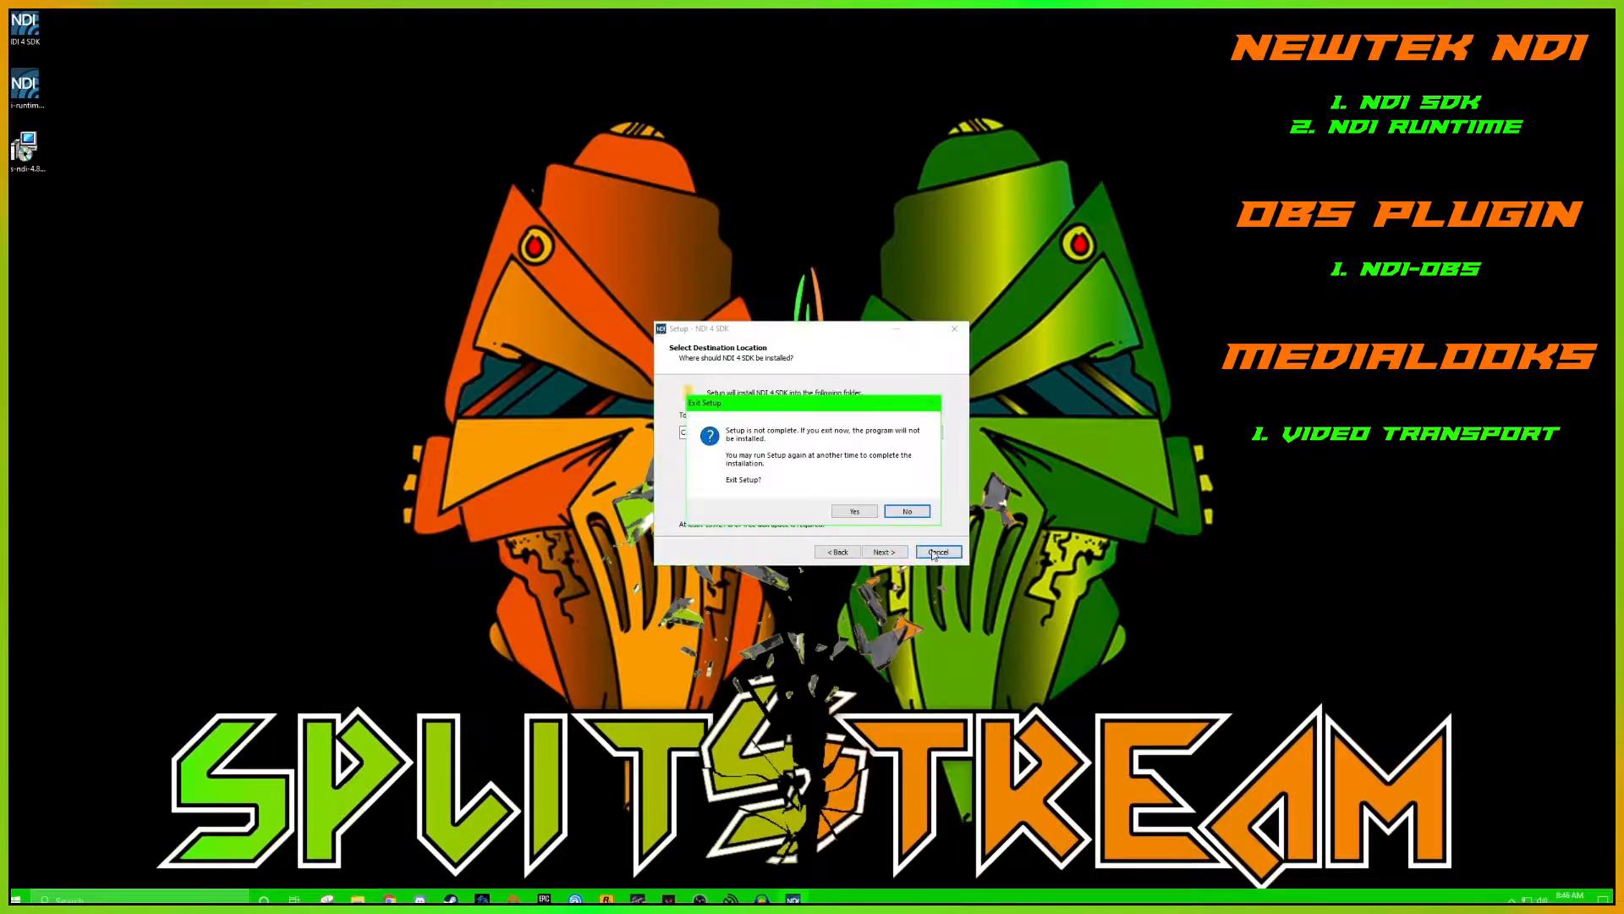
click(857, 512)
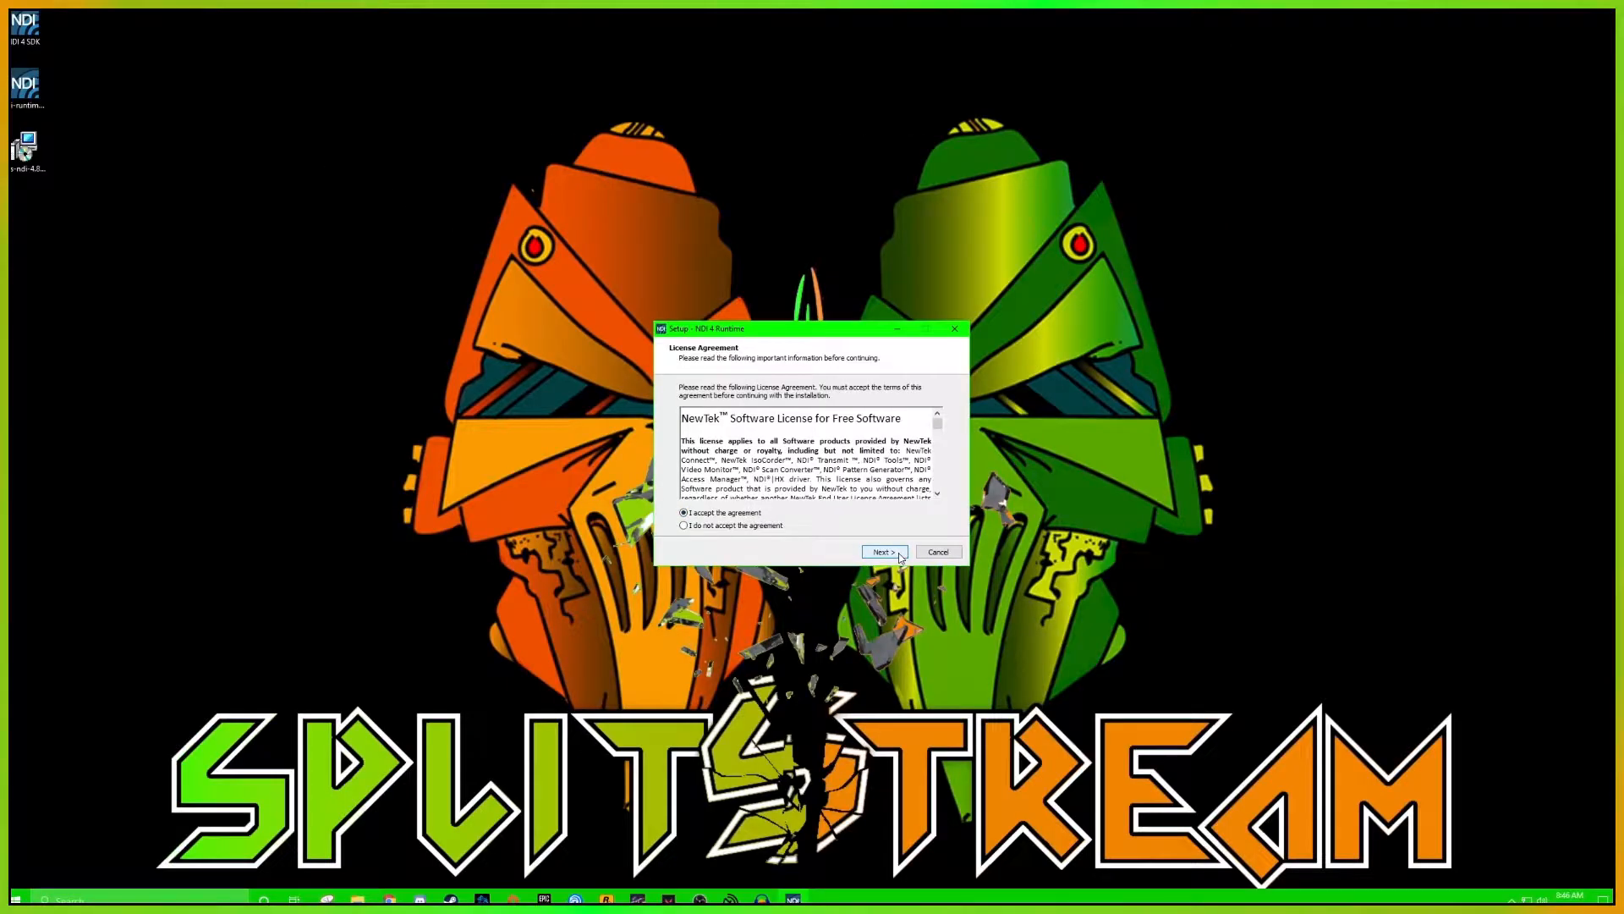
Advance the NDI 4 Runtime setup past its license and default destination, decline the existing folder, and exit without installing
click(884, 551)
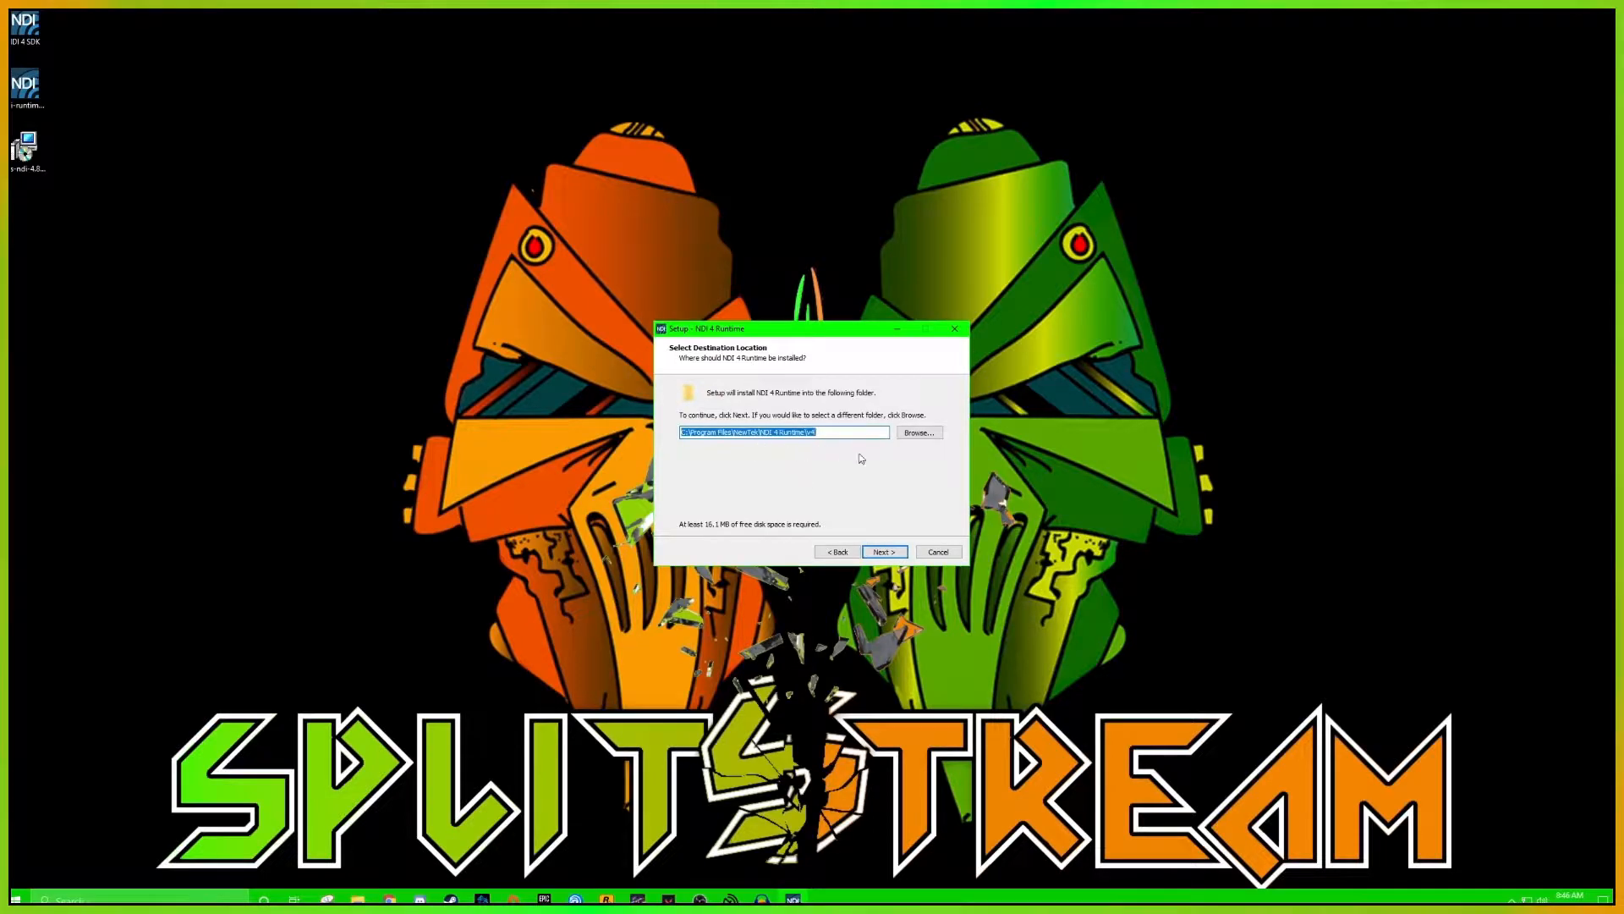
click(902, 554)
click(910, 505)
click(938, 551)
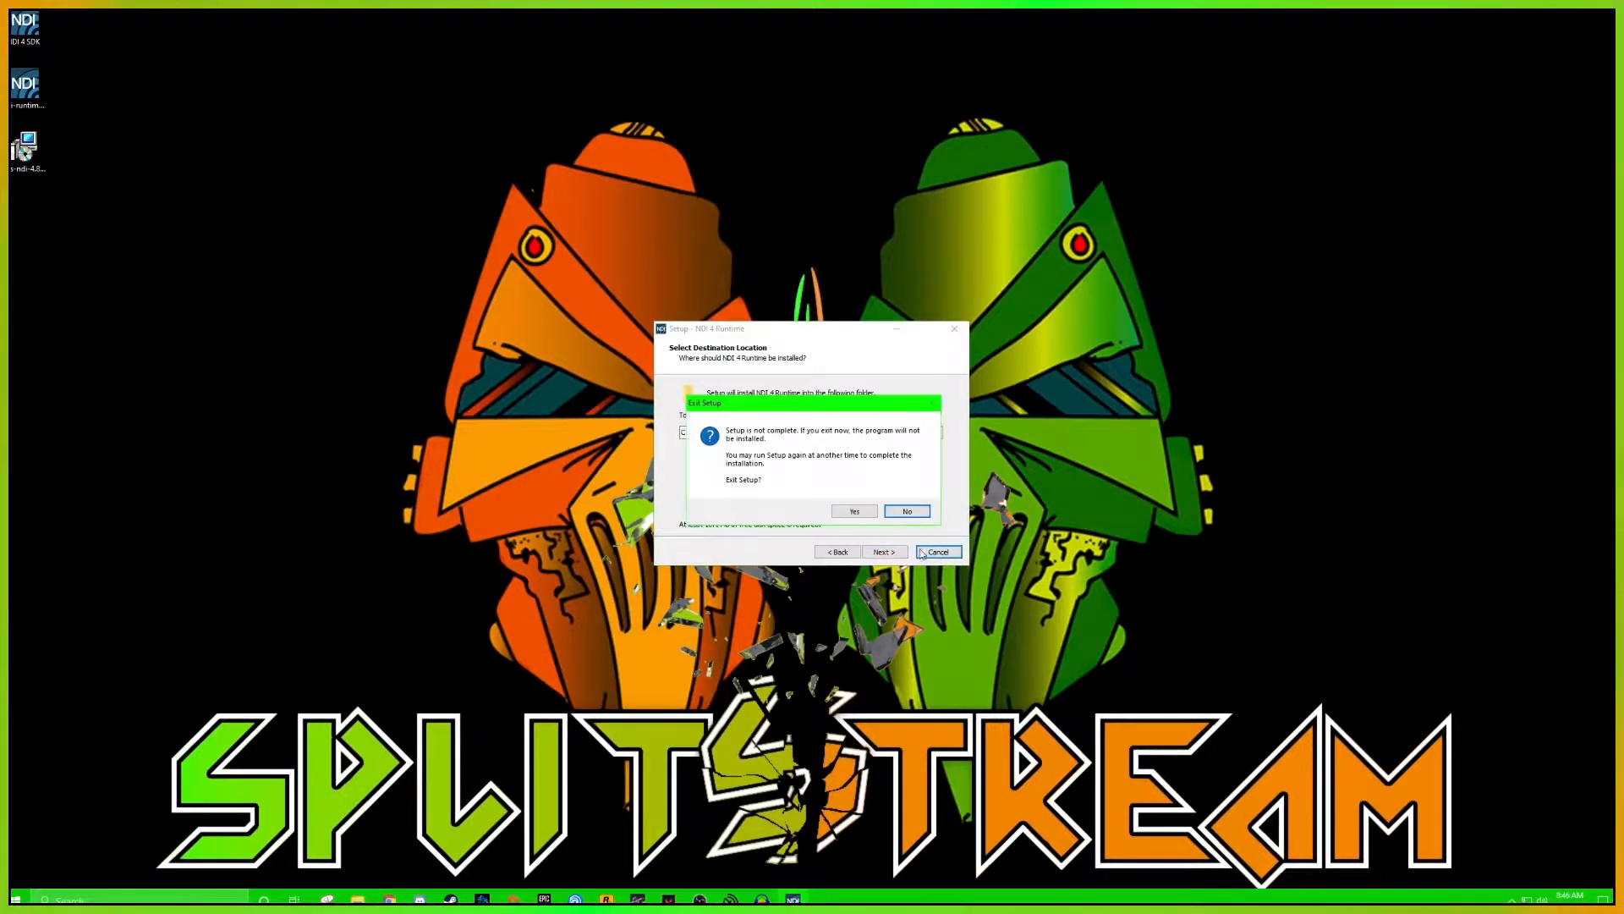
click(850, 511)
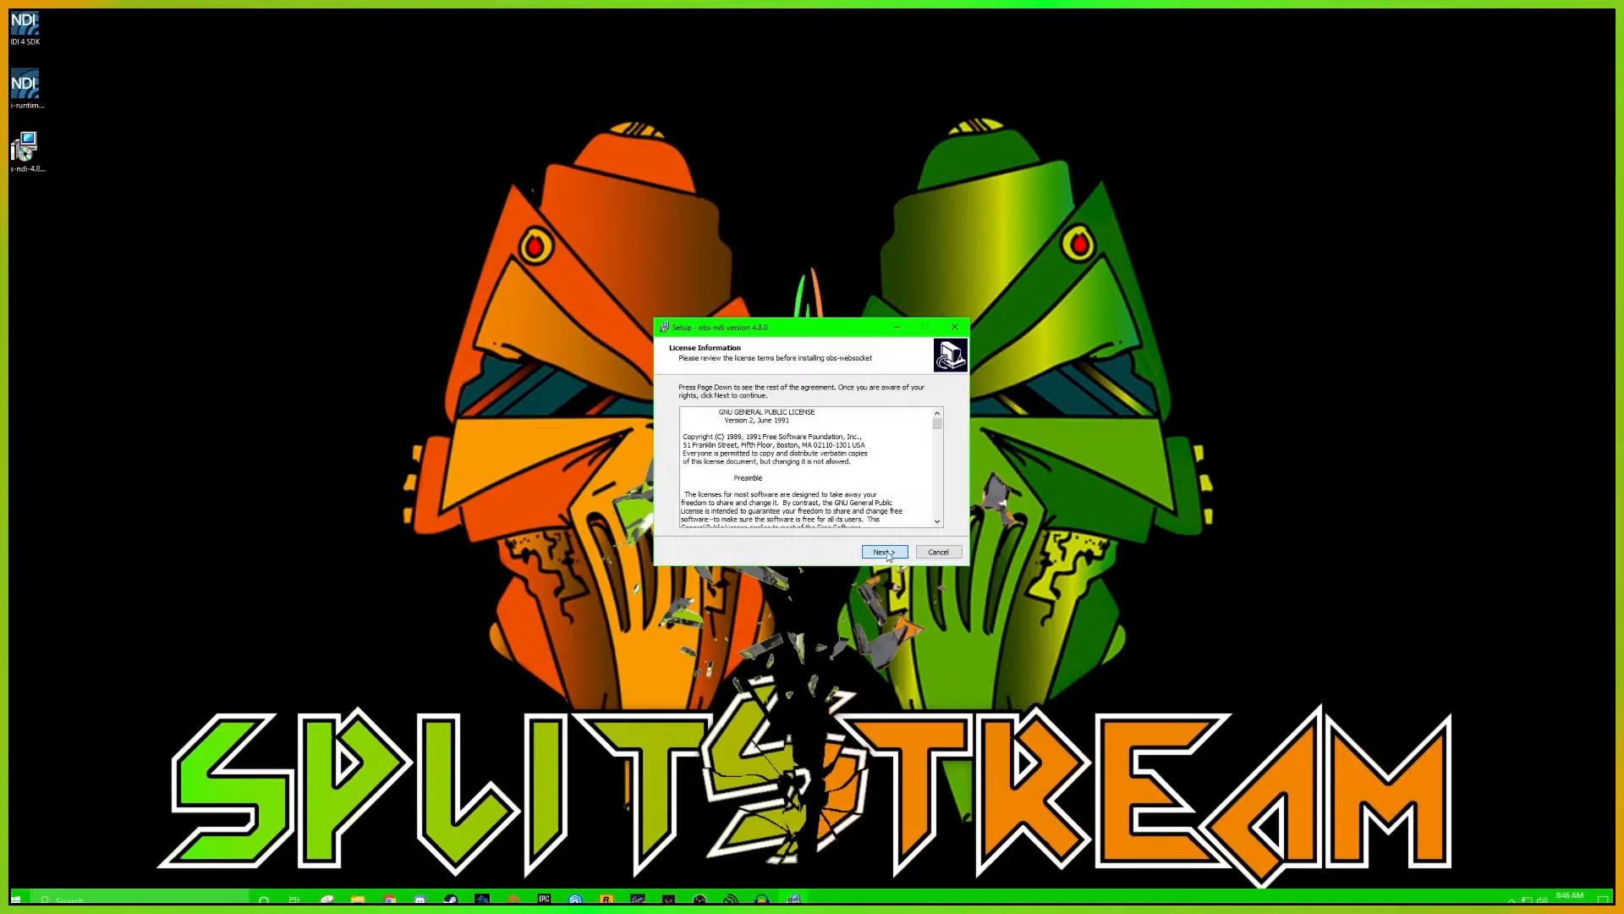
Deselect the NDI 4.5.1 Runtime component in the obs-ndi setup, decline to continue with that selection, and exit the setup
click(885, 551)
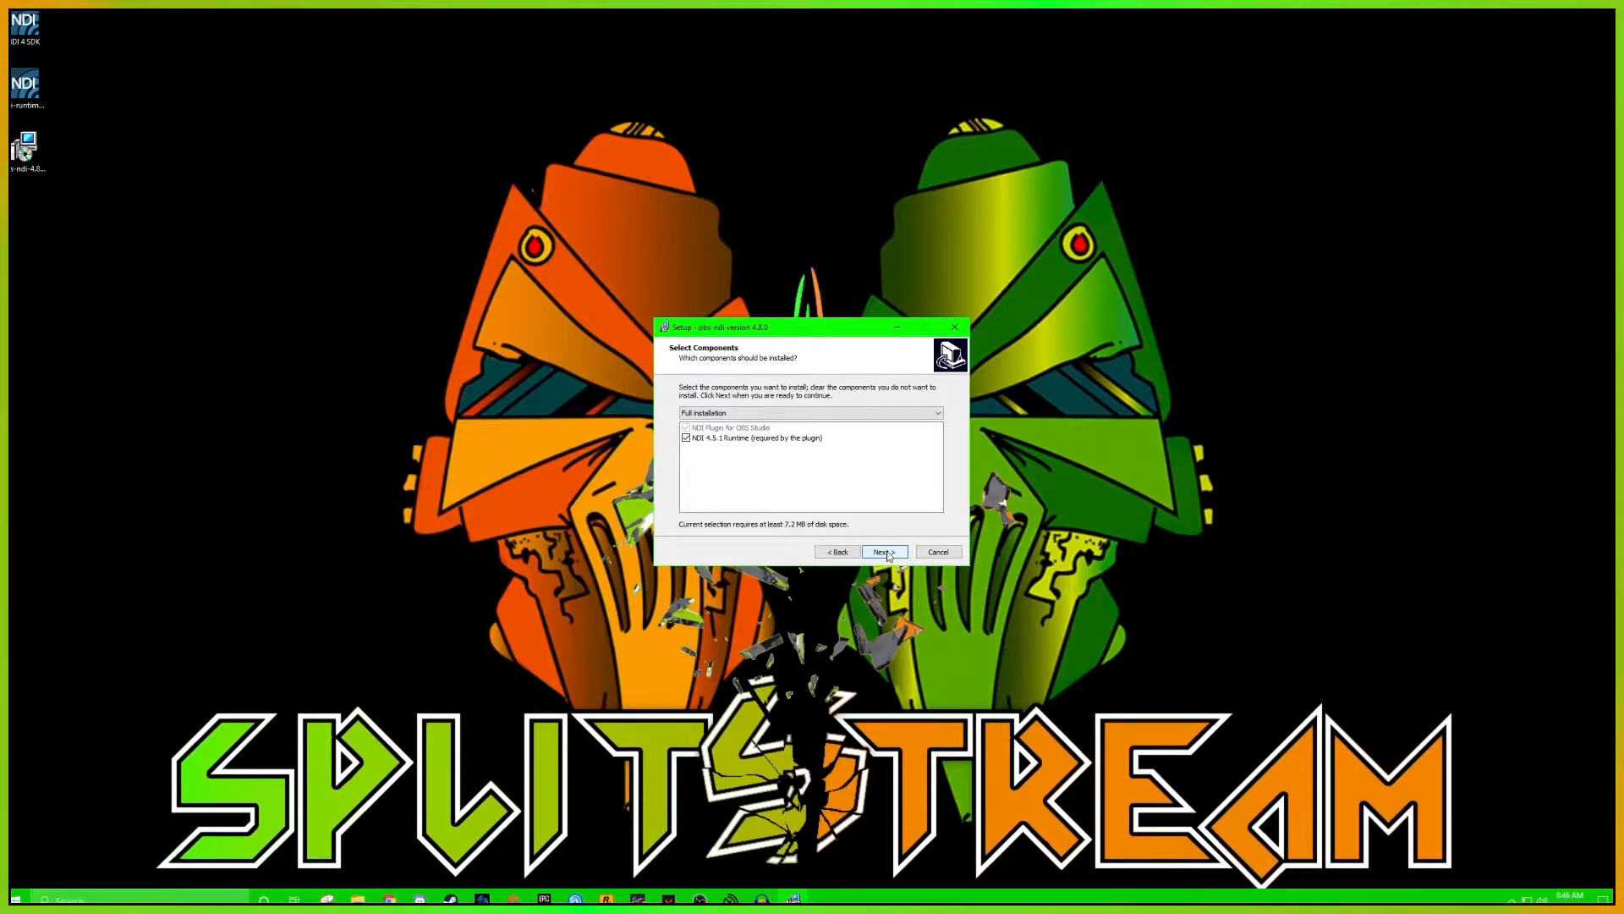
click(763, 440)
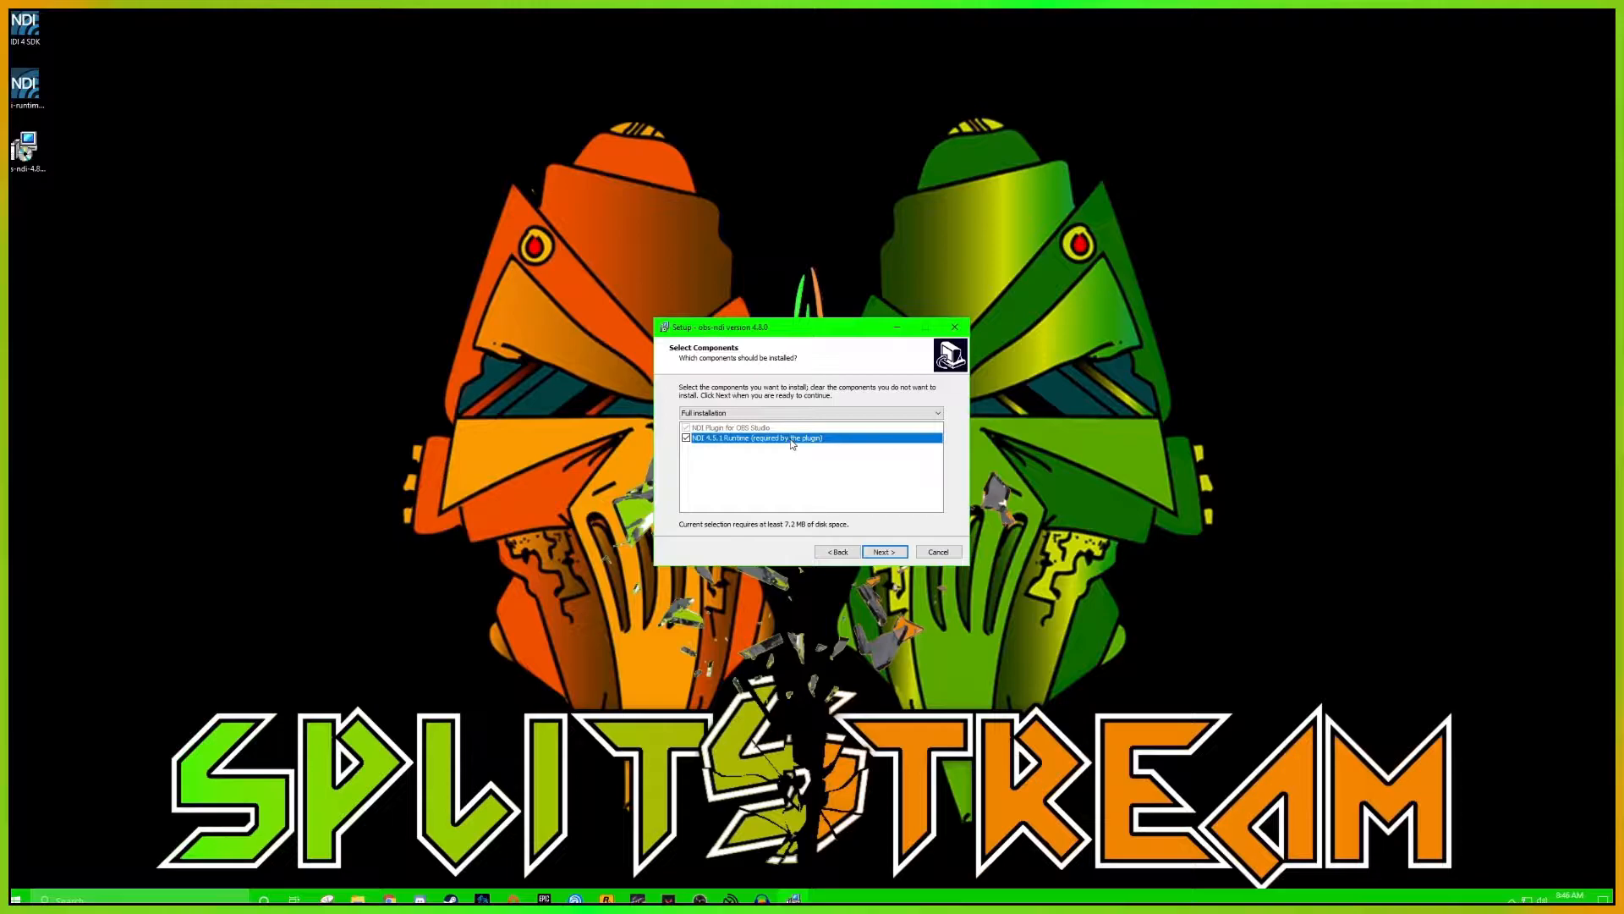
click(885, 552)
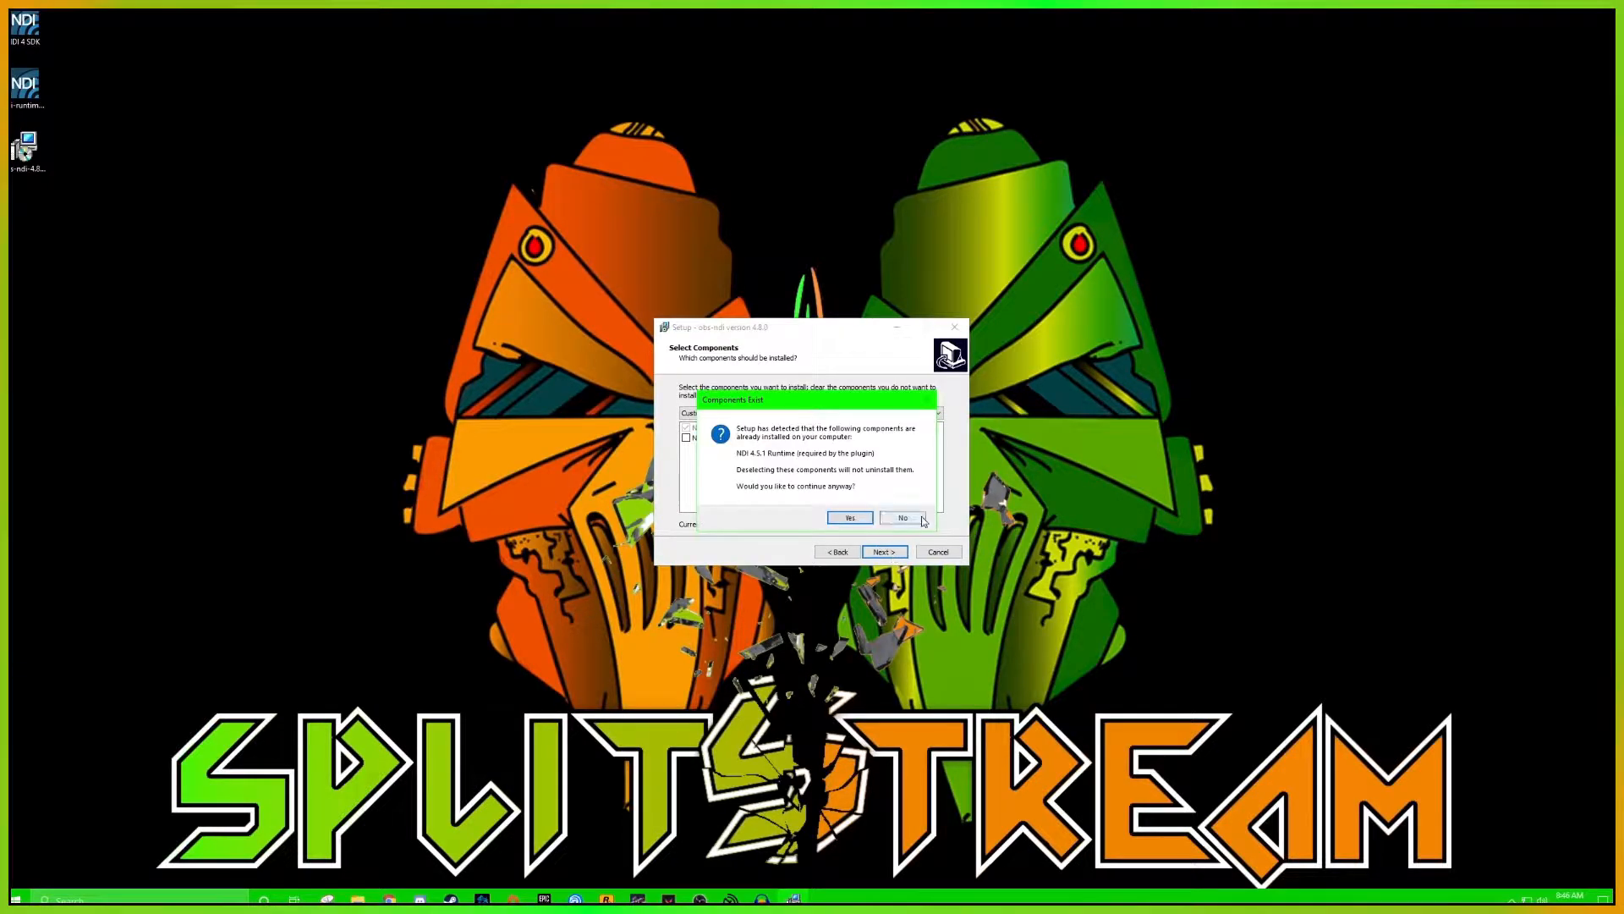
click(903, 519)
click(938, 554)
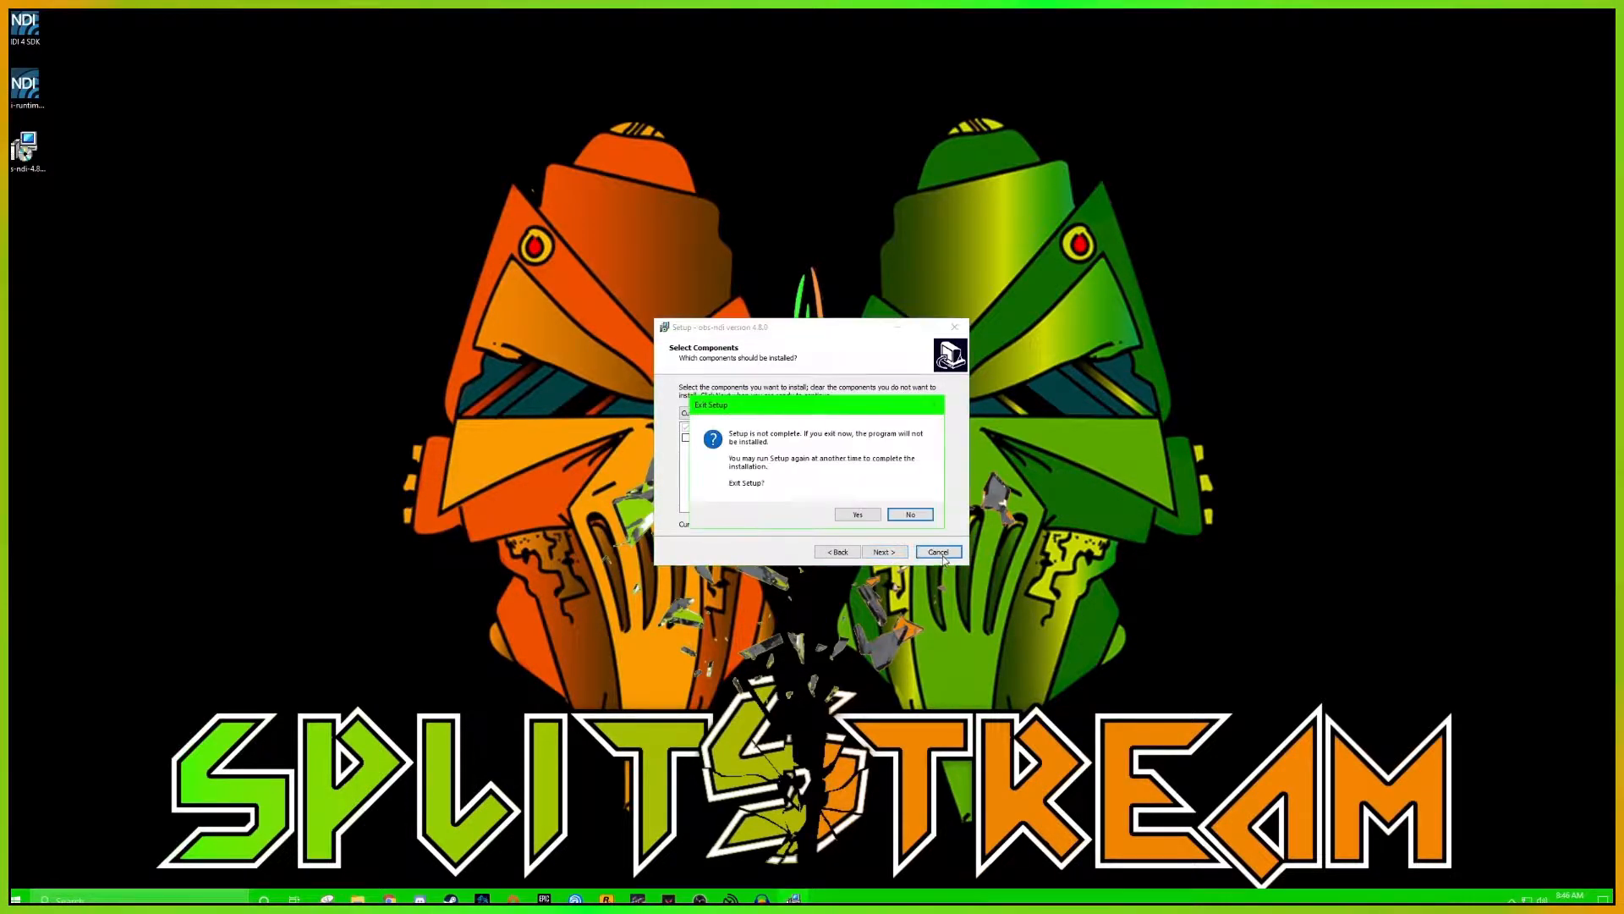
click(856, 516)
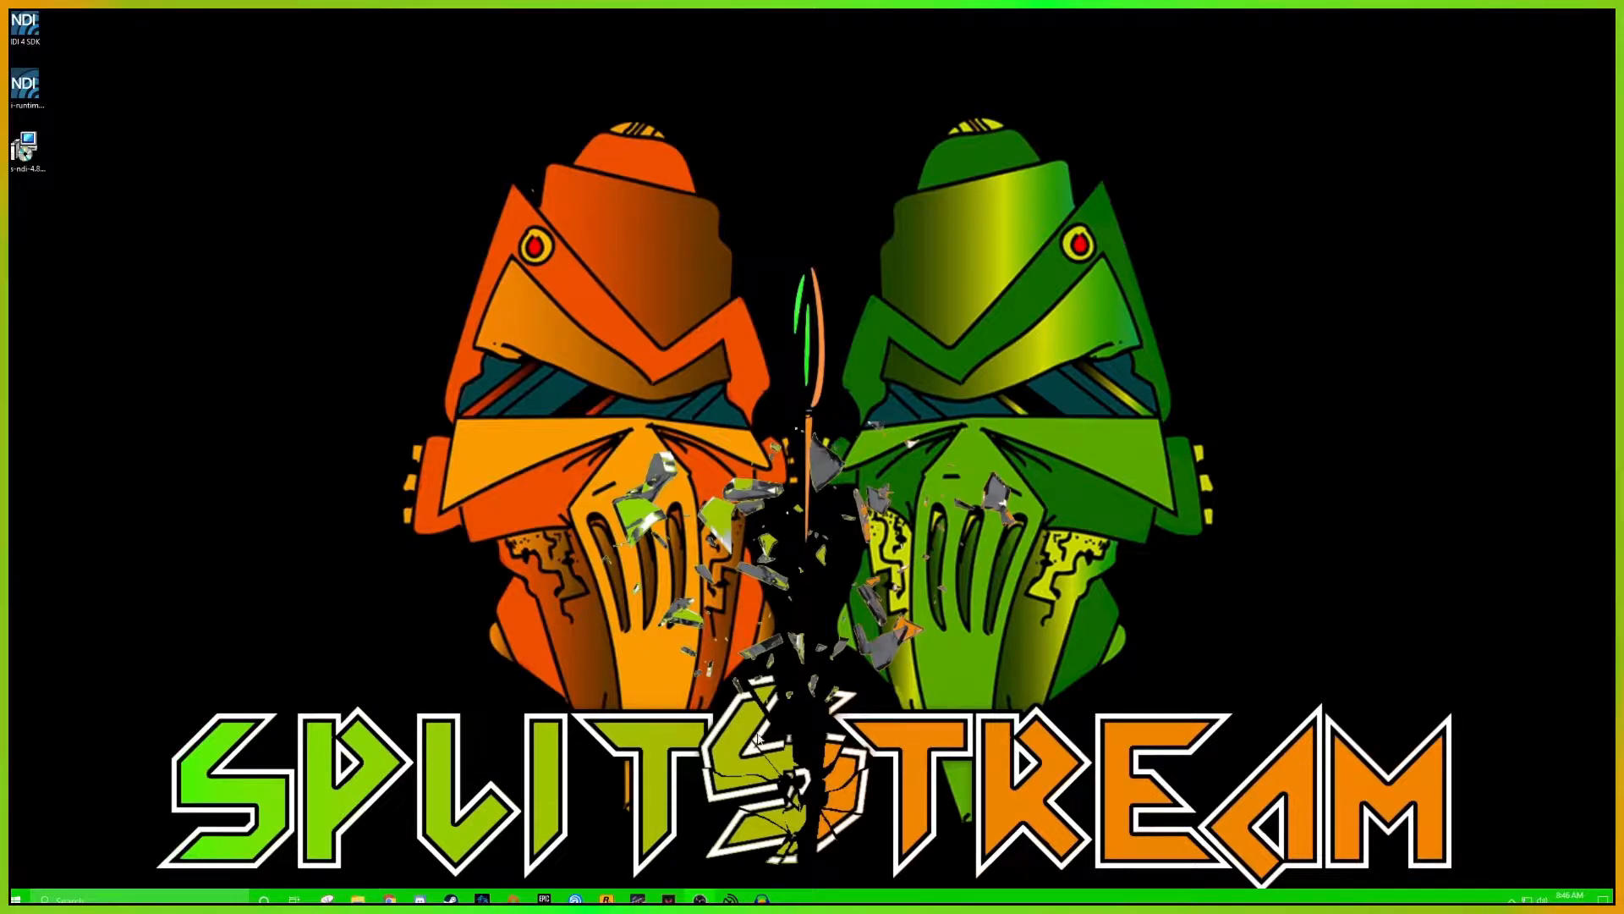
Inspect the launch argument at the end of the target in the OBS Studio (64bit) shortcut's properties without changing it
mouse_move(700, 899)
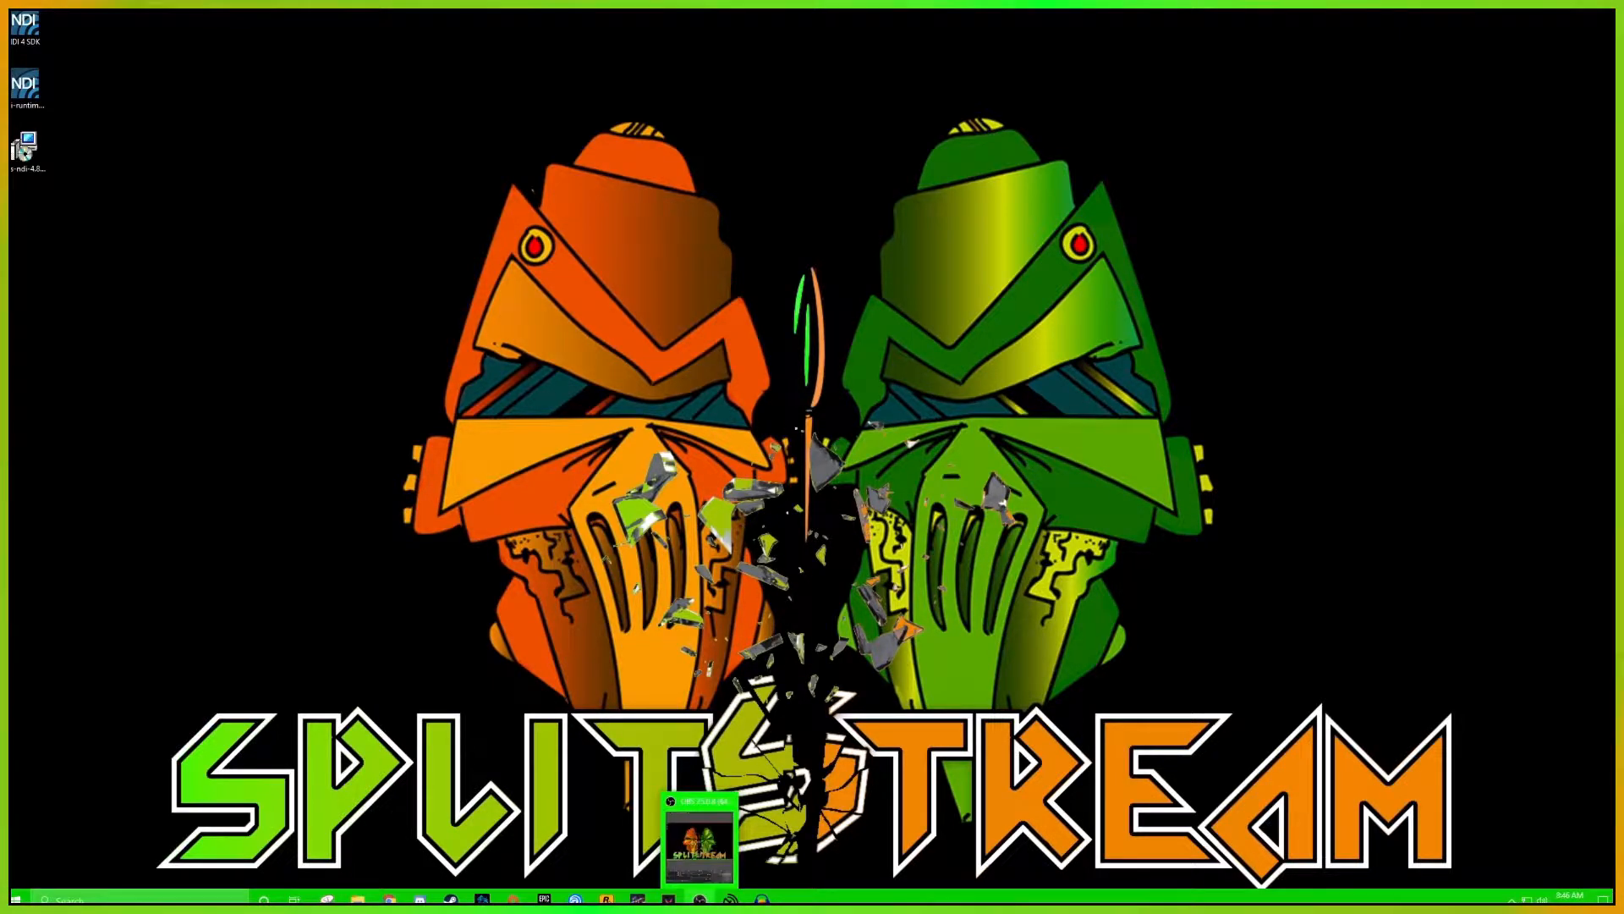
right_click(700, 899)
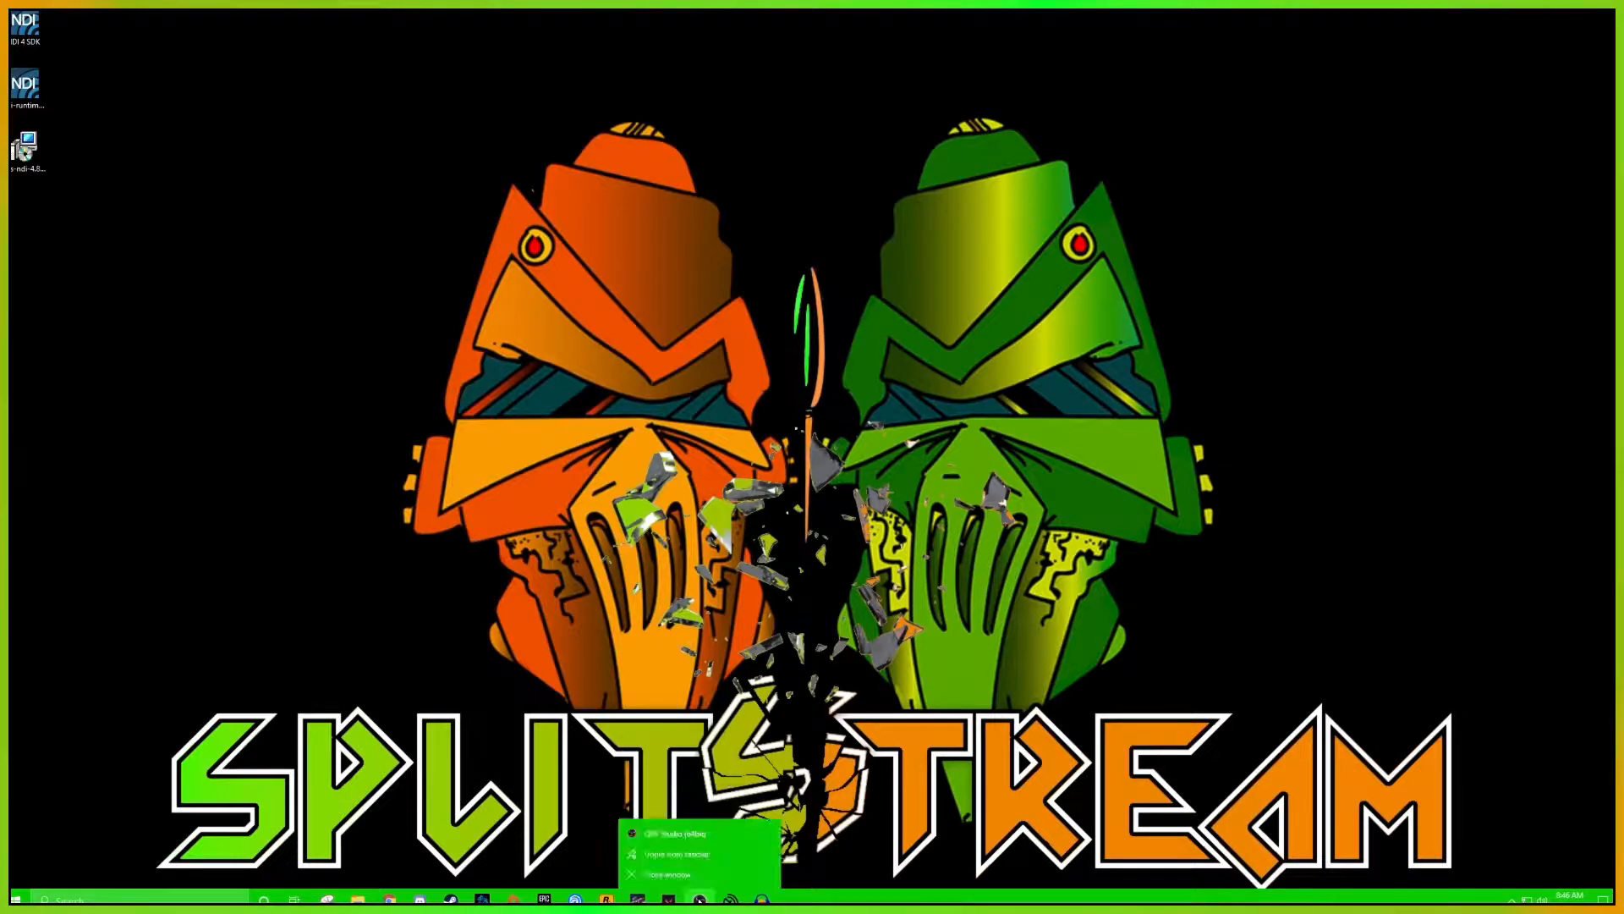
right_click(673, 841)
click(710, 831)
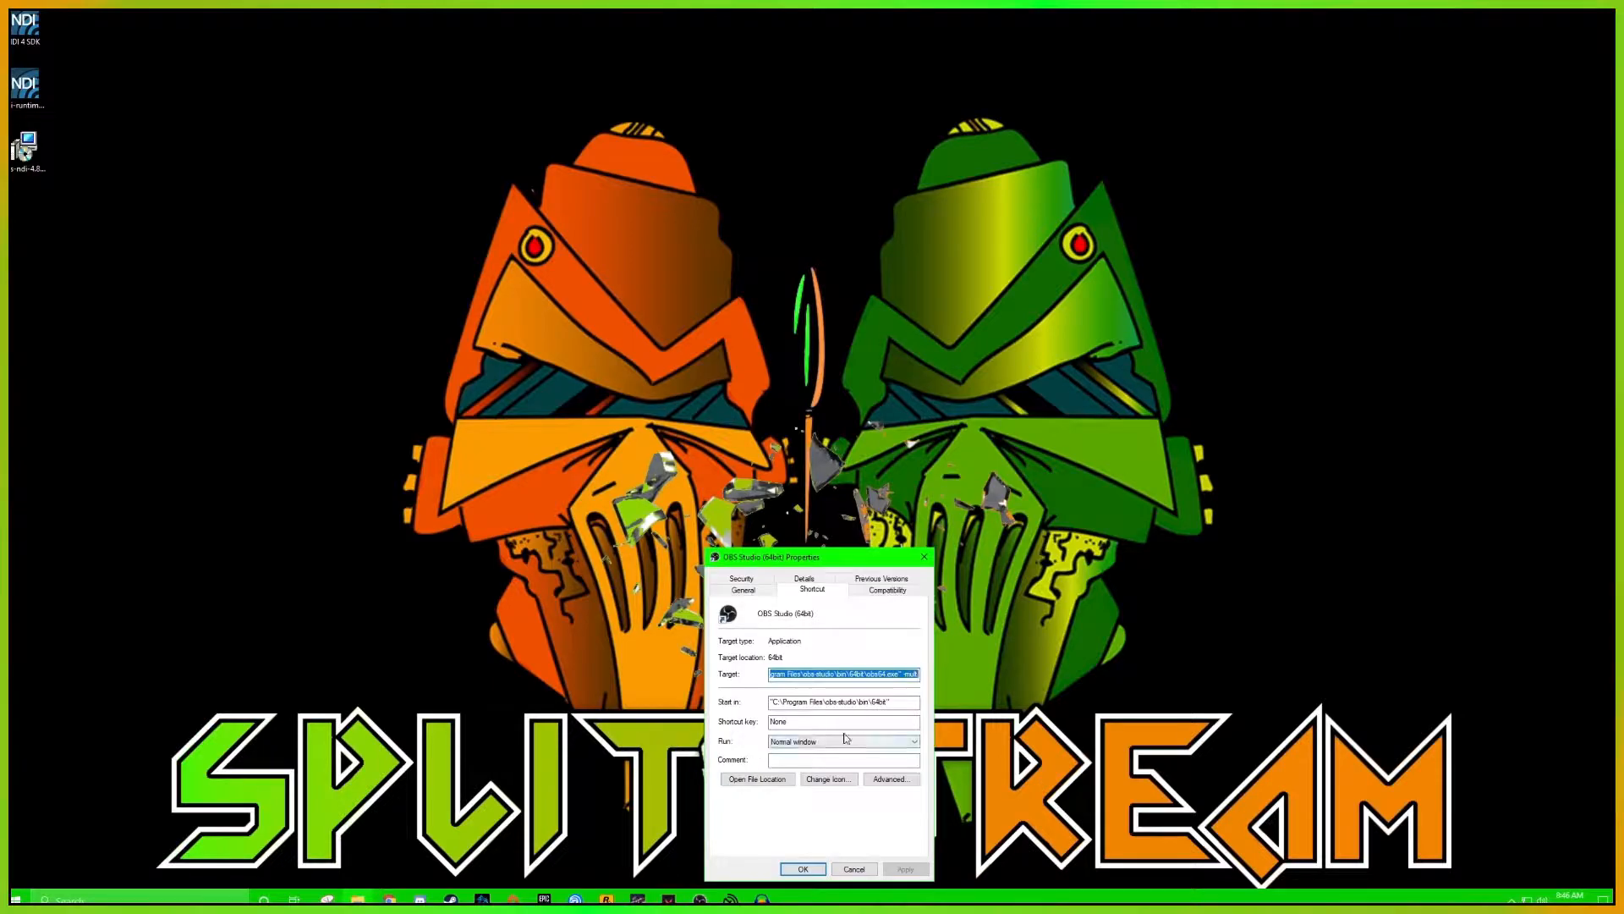
click(902, 674)
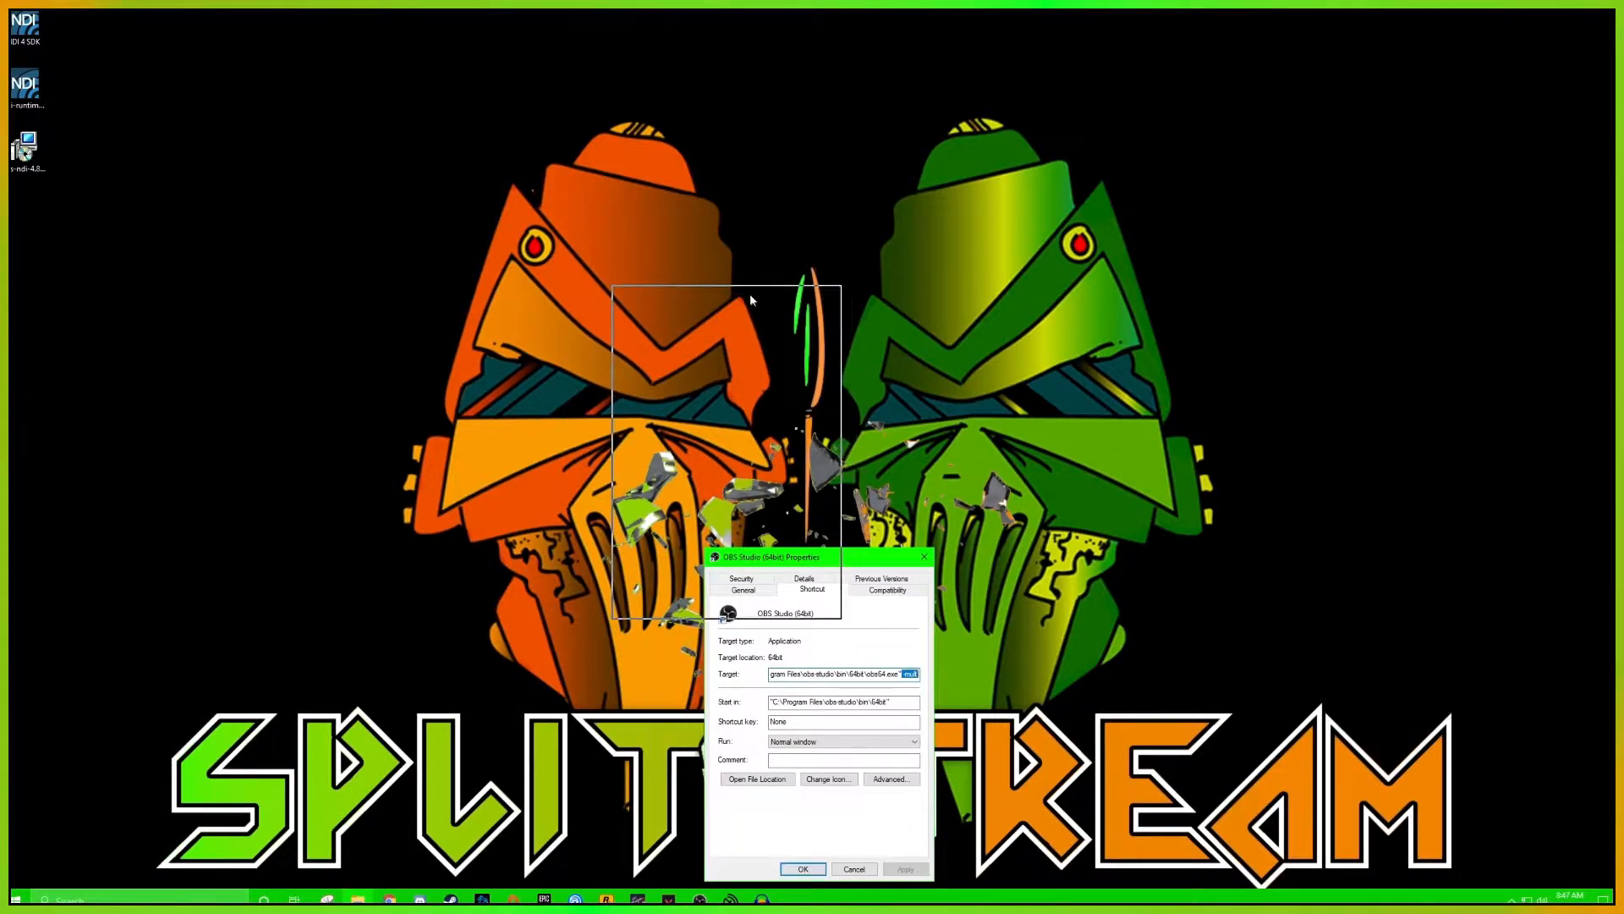
drag(844, 557, 751, 290)
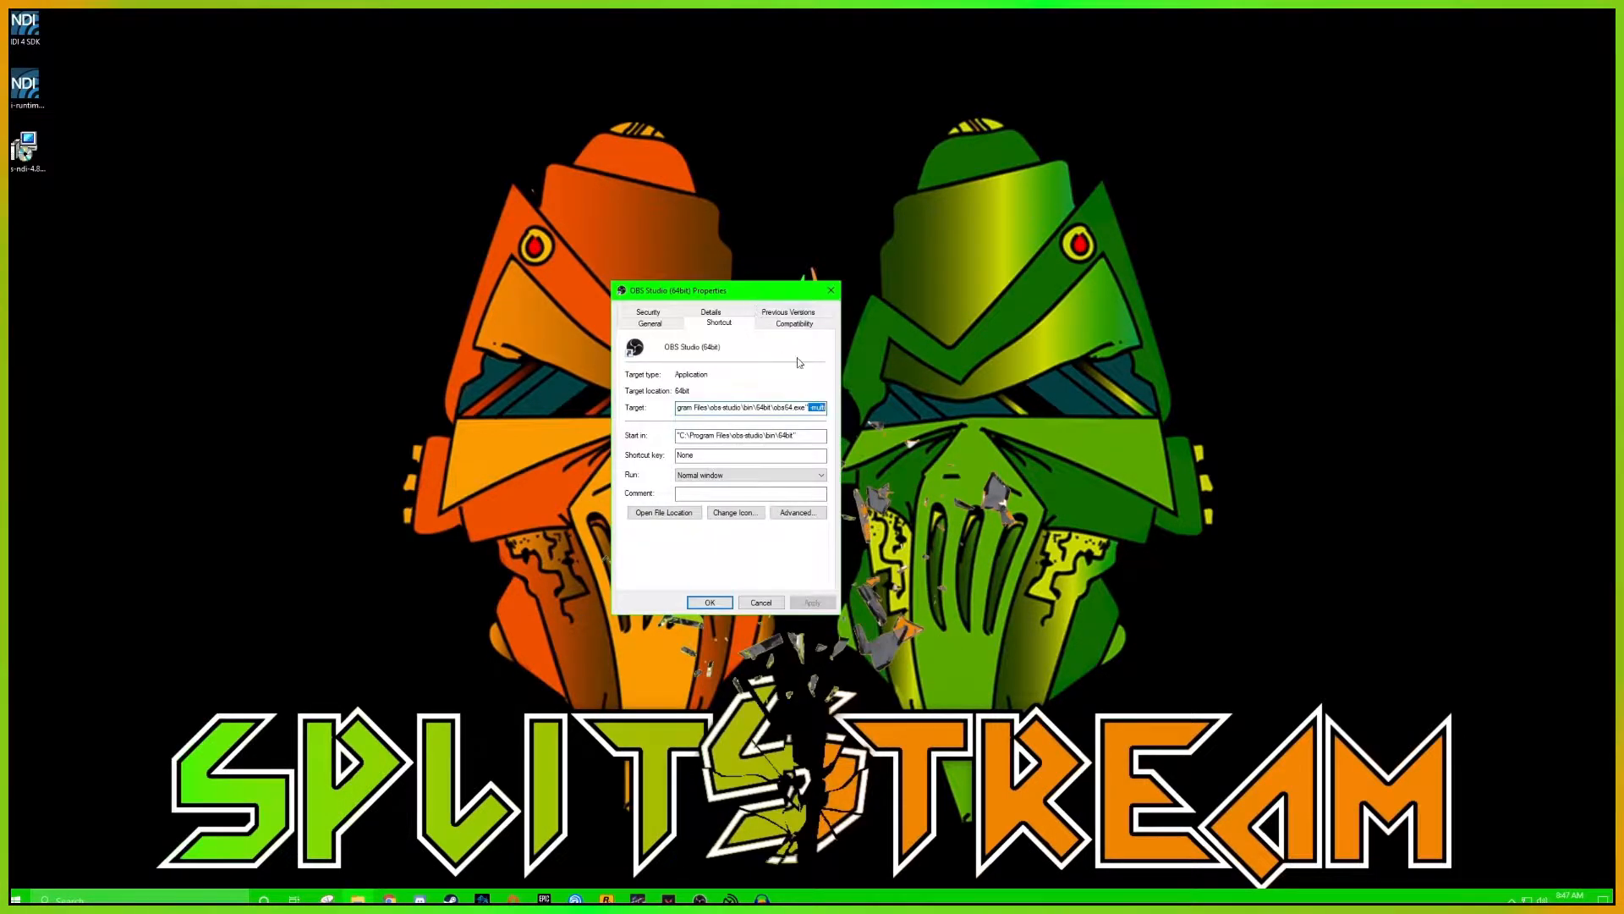
click(759, 602)
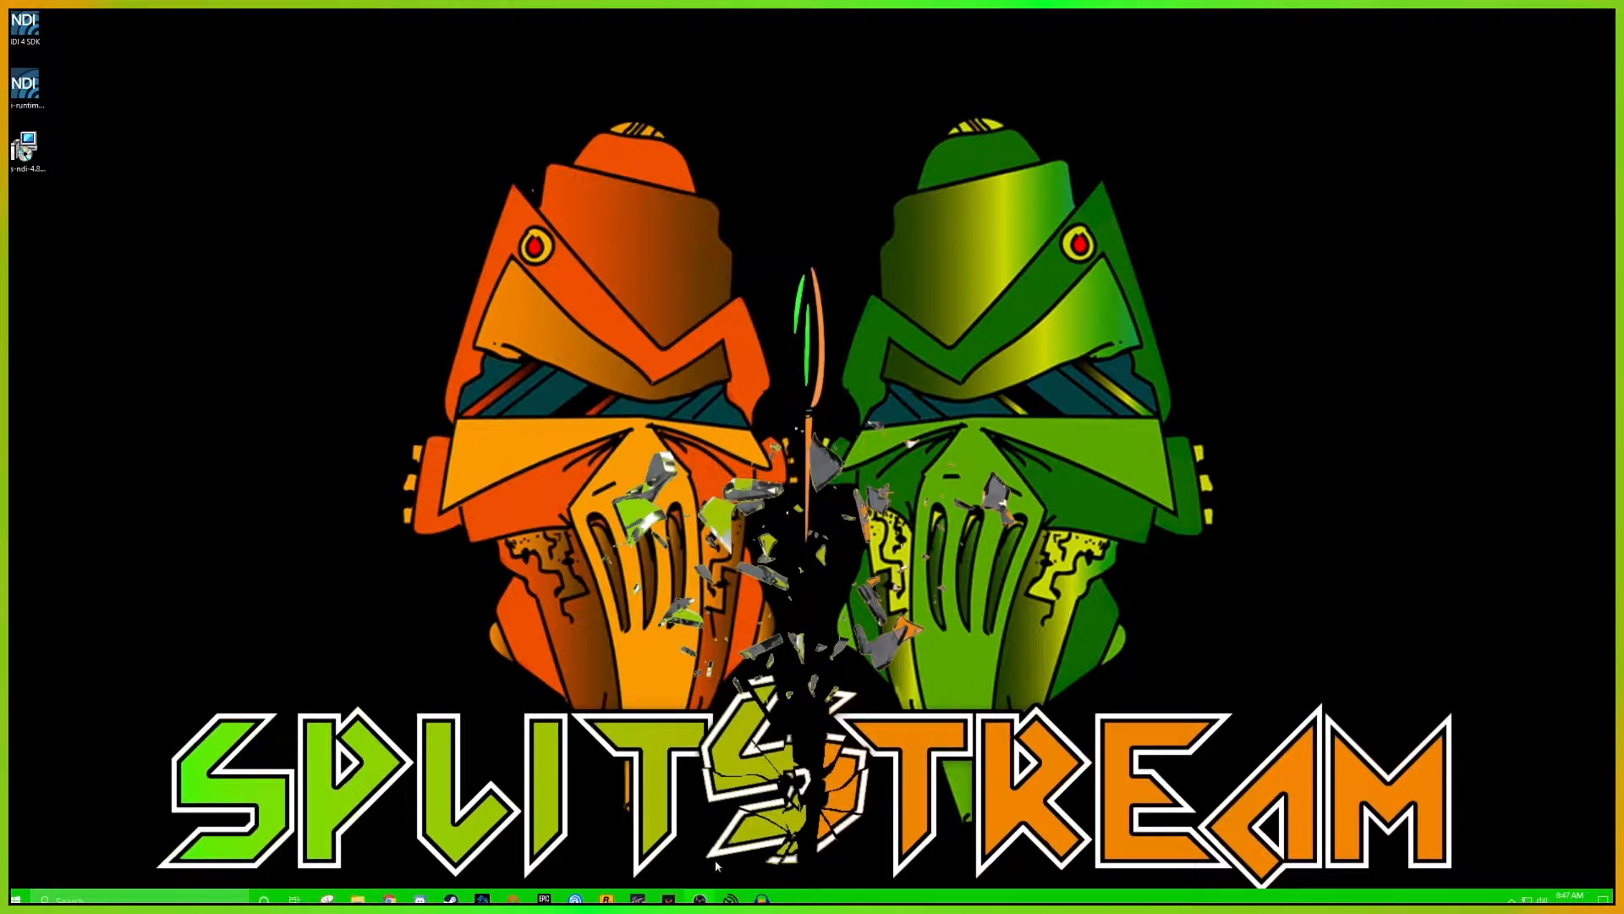
Launch OBS Studio (64bit) and switch to the scene named Scene
right_click(701, 898)
click(690, 833)
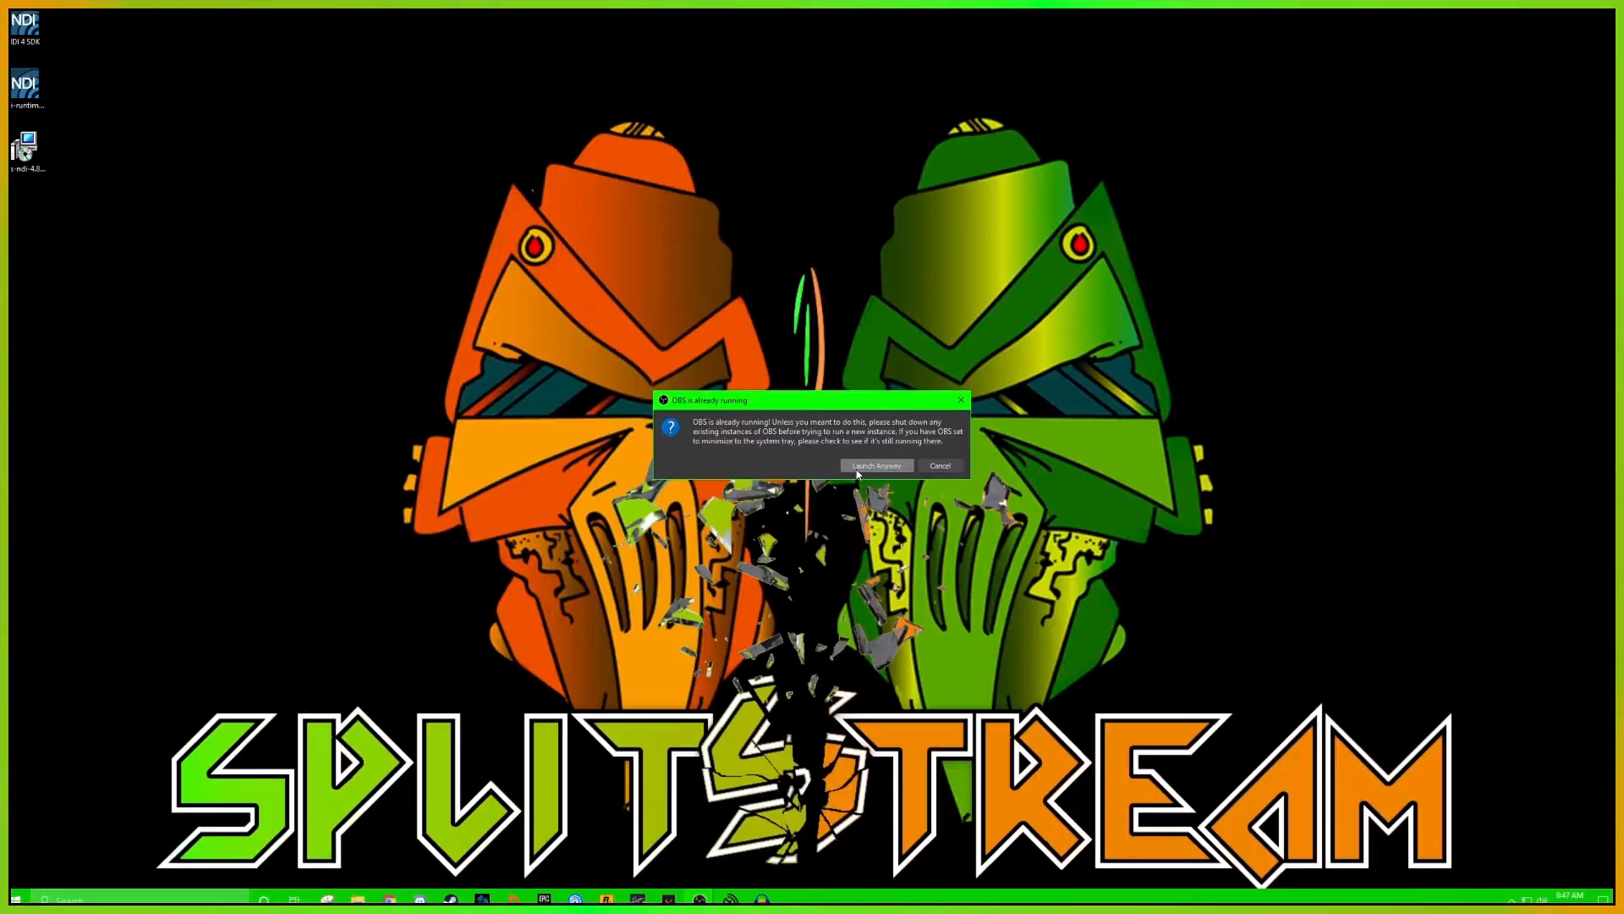
click(857, 468)
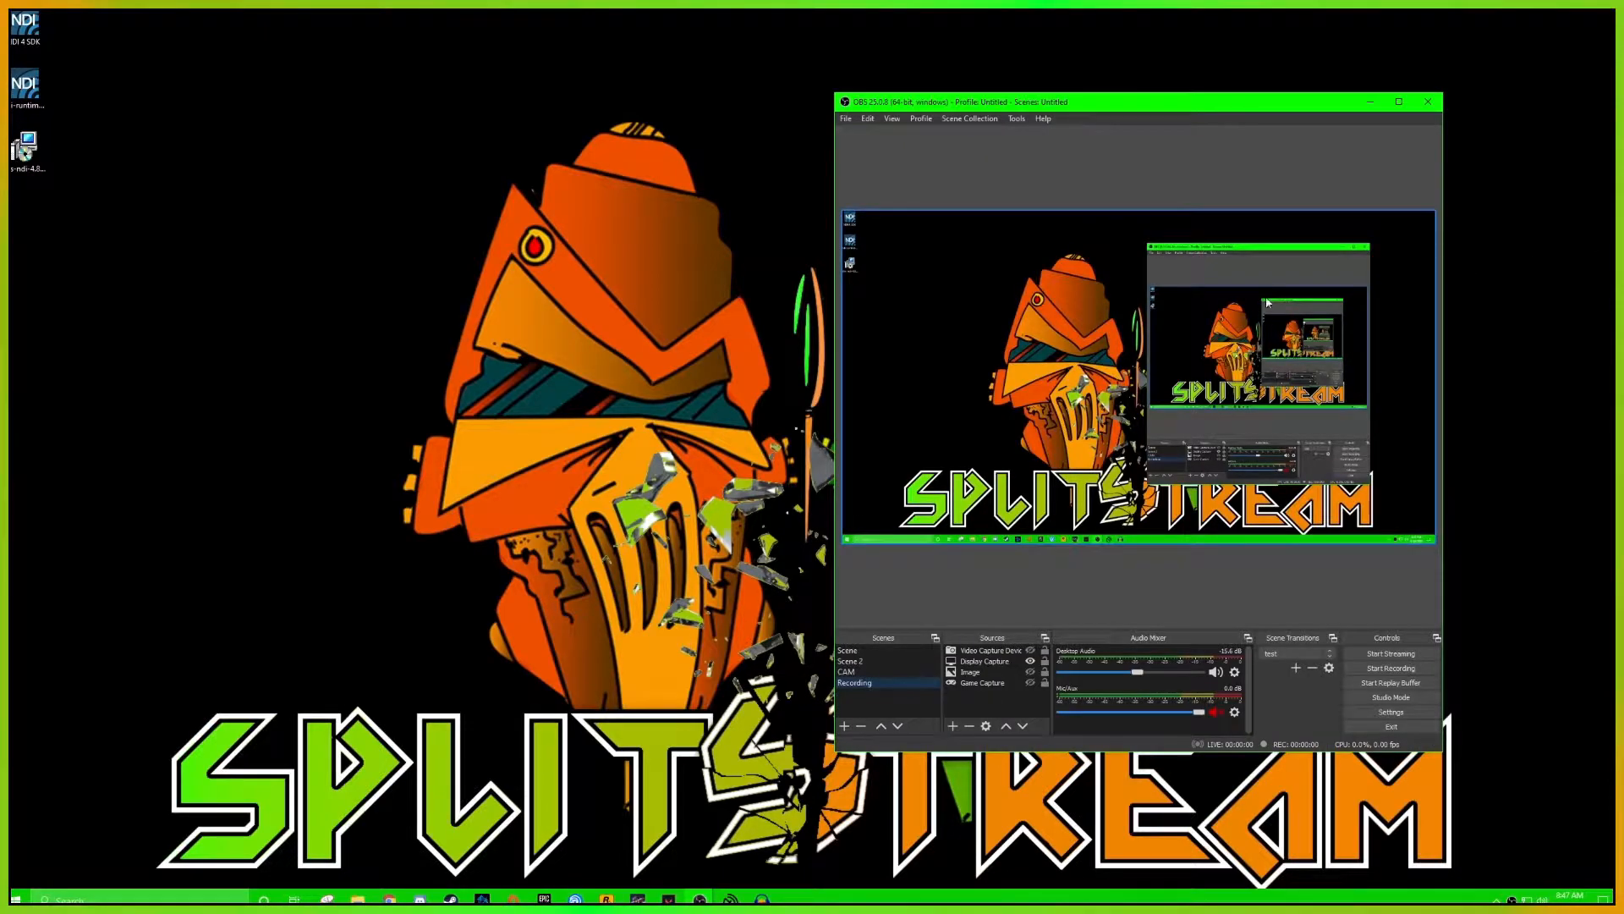
click(870, 653)
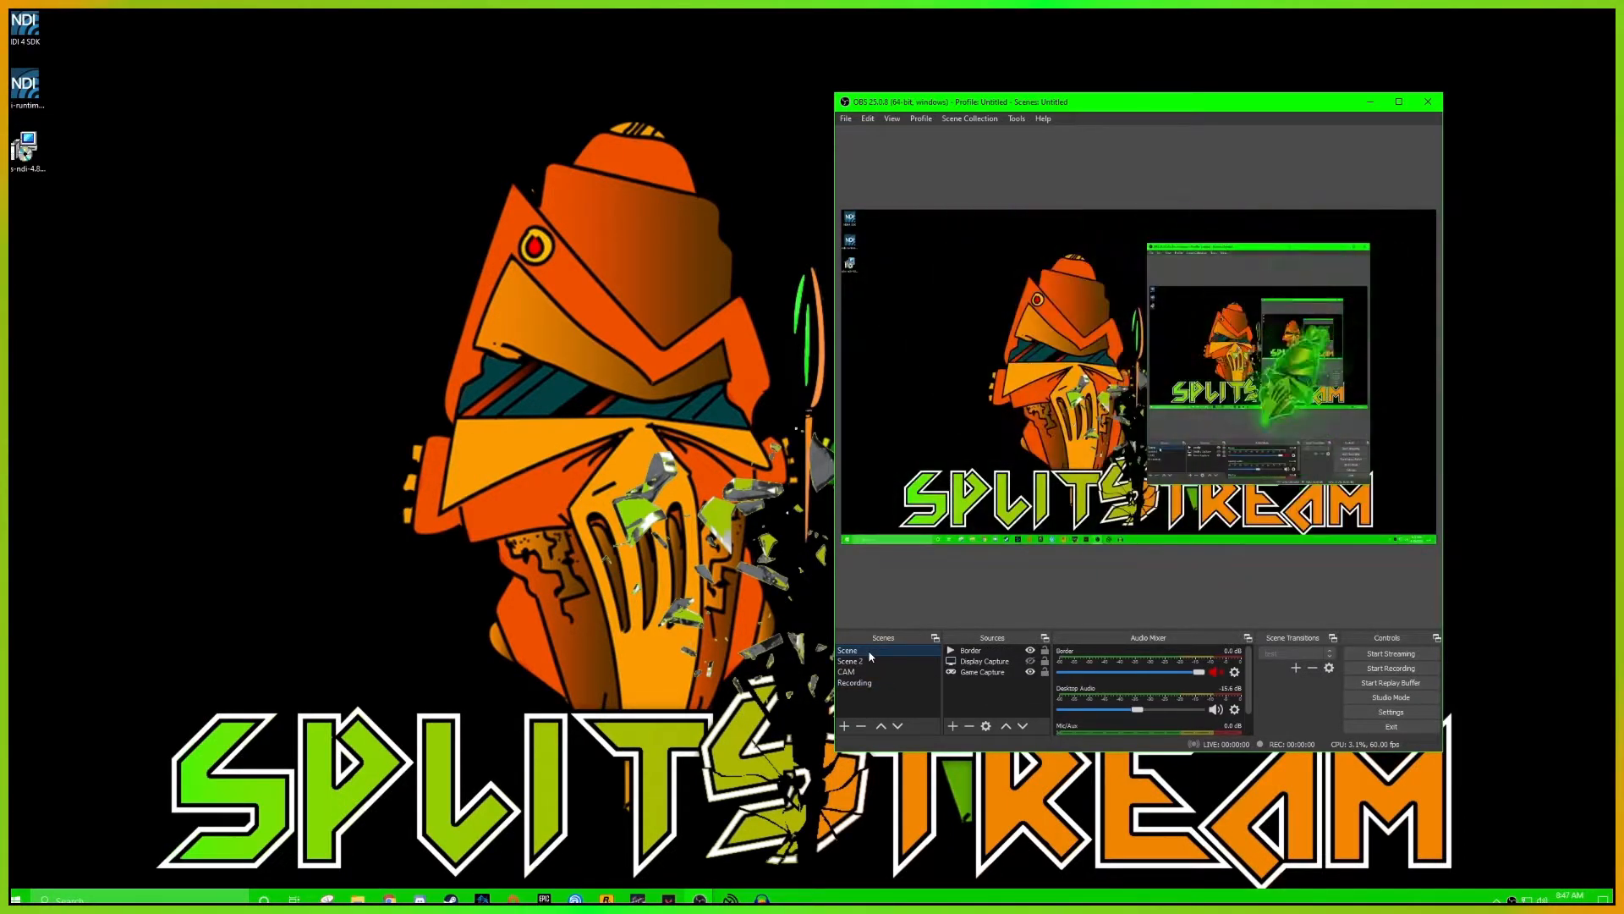
Fit the Border source to the full canvas with a transform
right_click(981, 651)
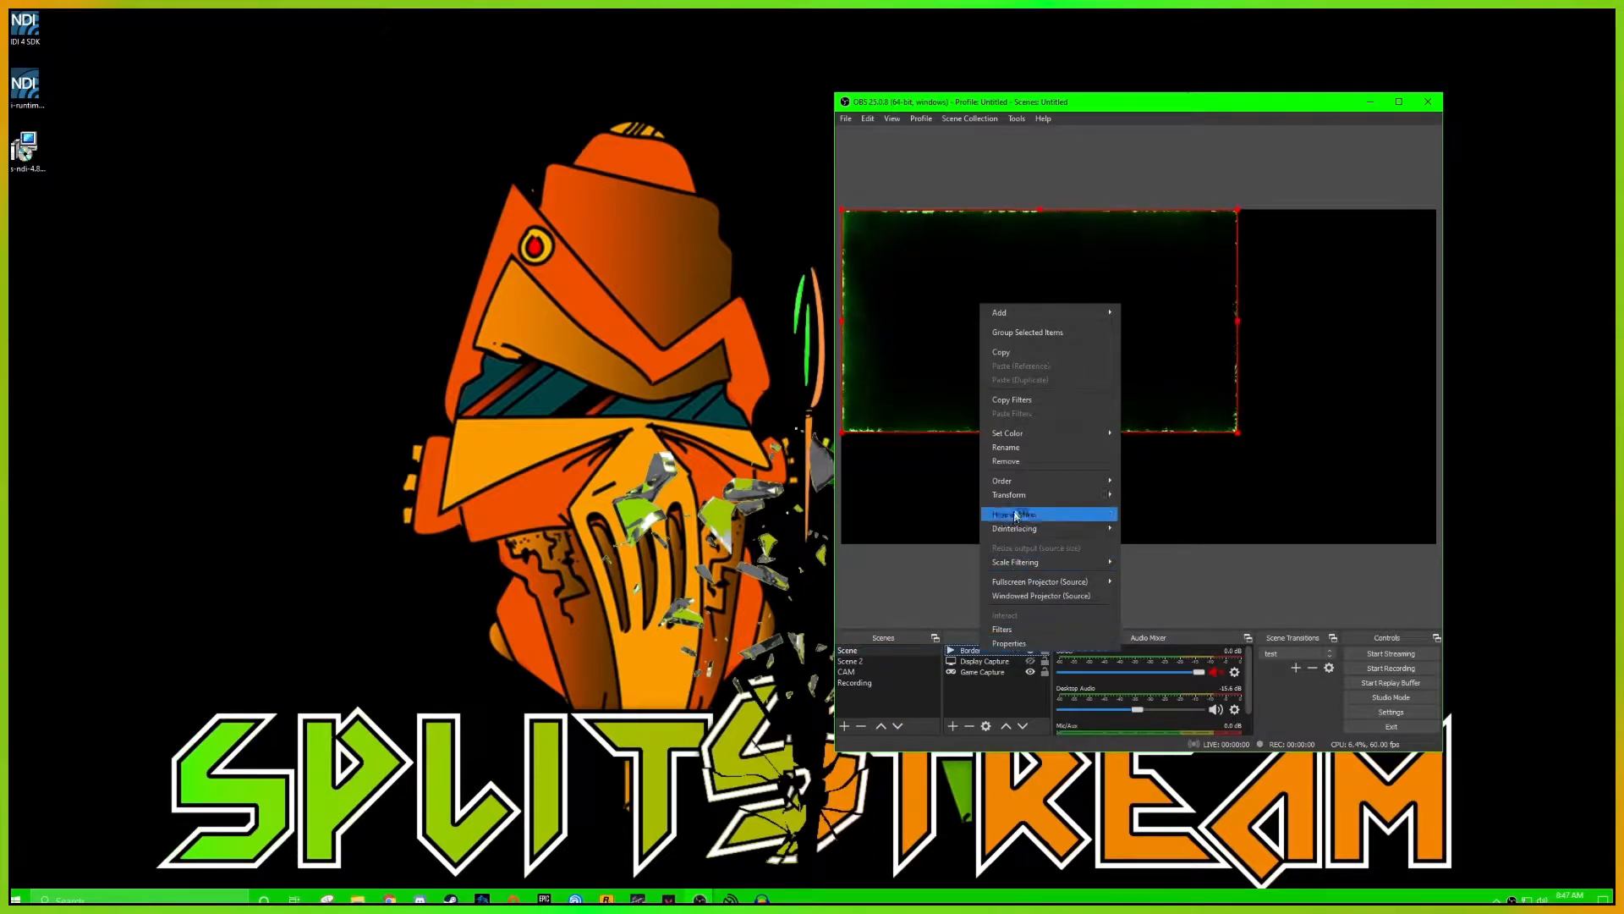
mouse_move(1024, 495)
click(1150, 640)
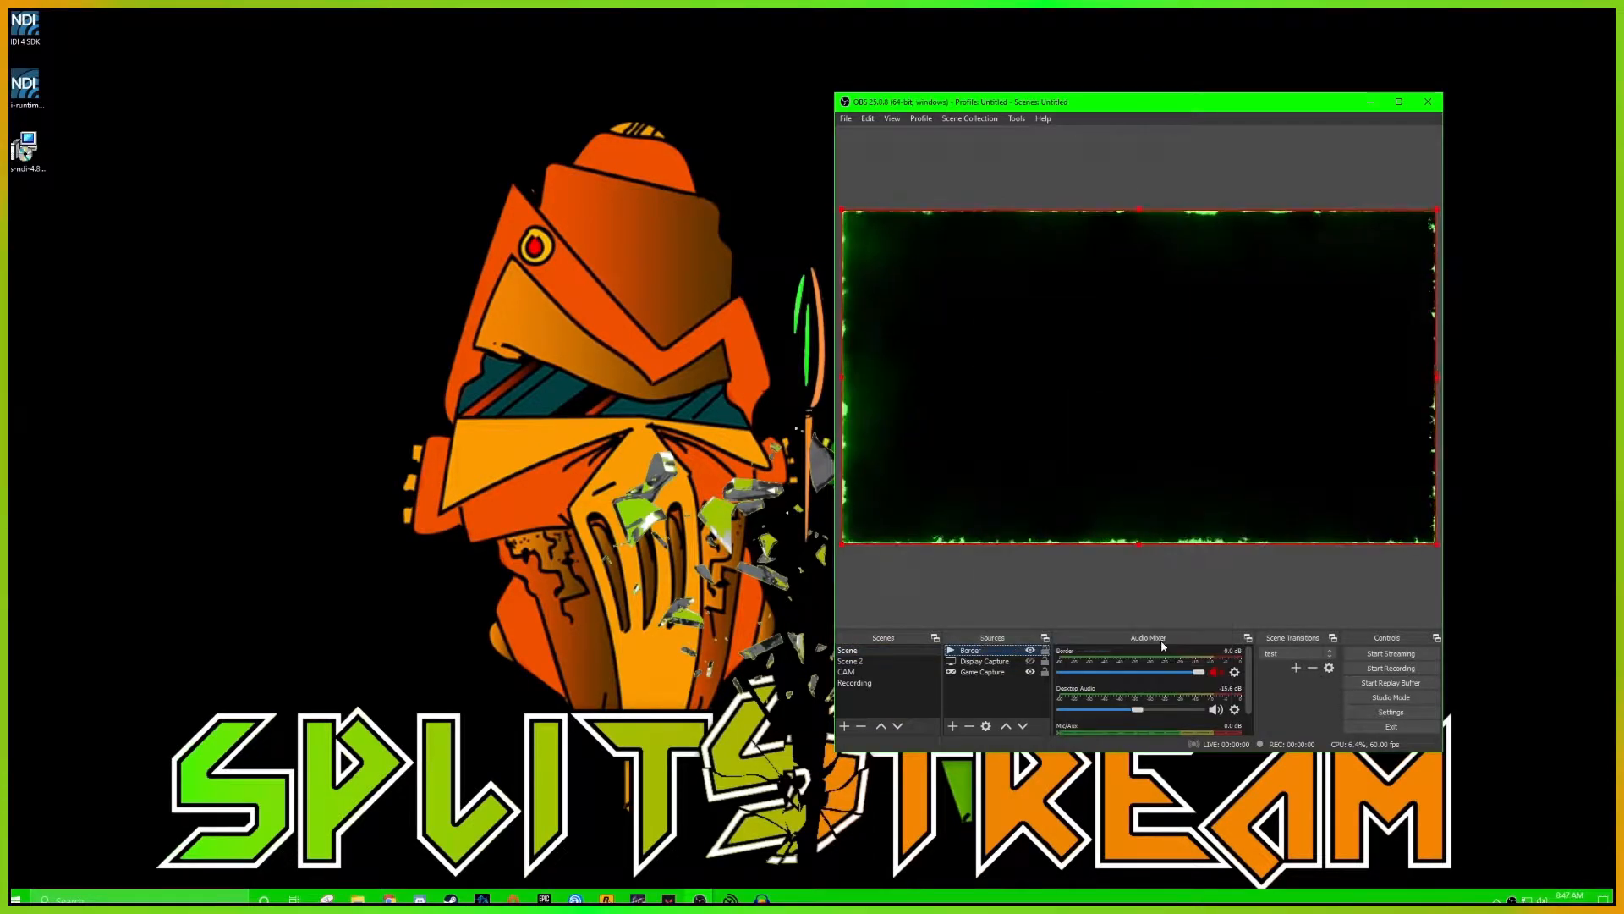
Move the OBS window aside and confirm its NDI main output under the name Greeny-GAME
drag(1027, 102, 310, 138)
click(310, 158)
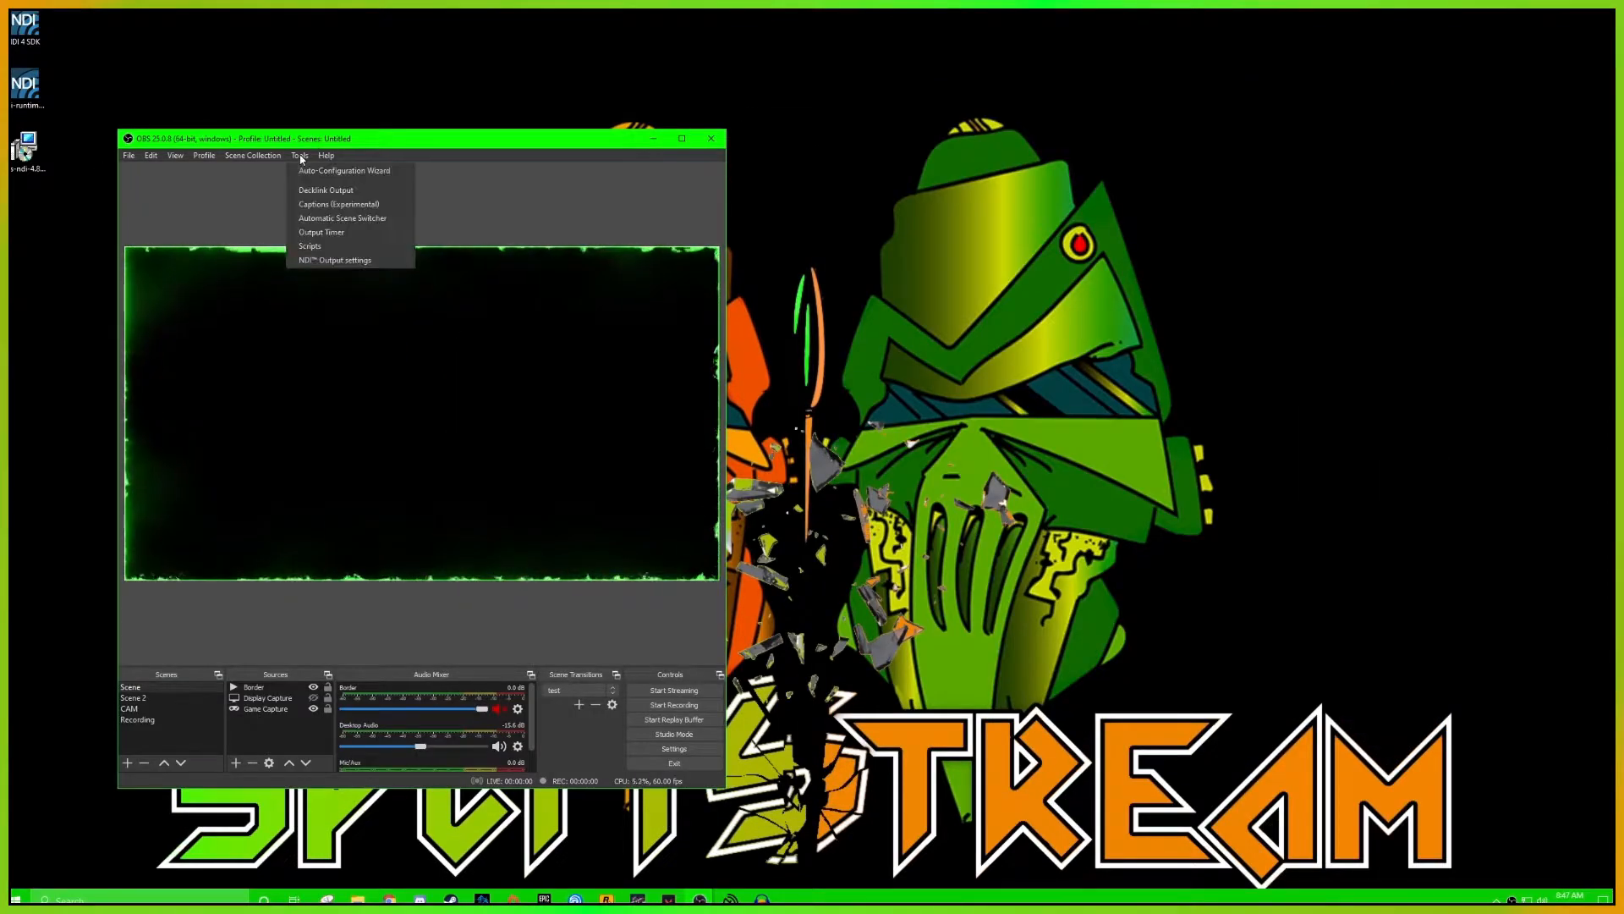
click(350, 262)
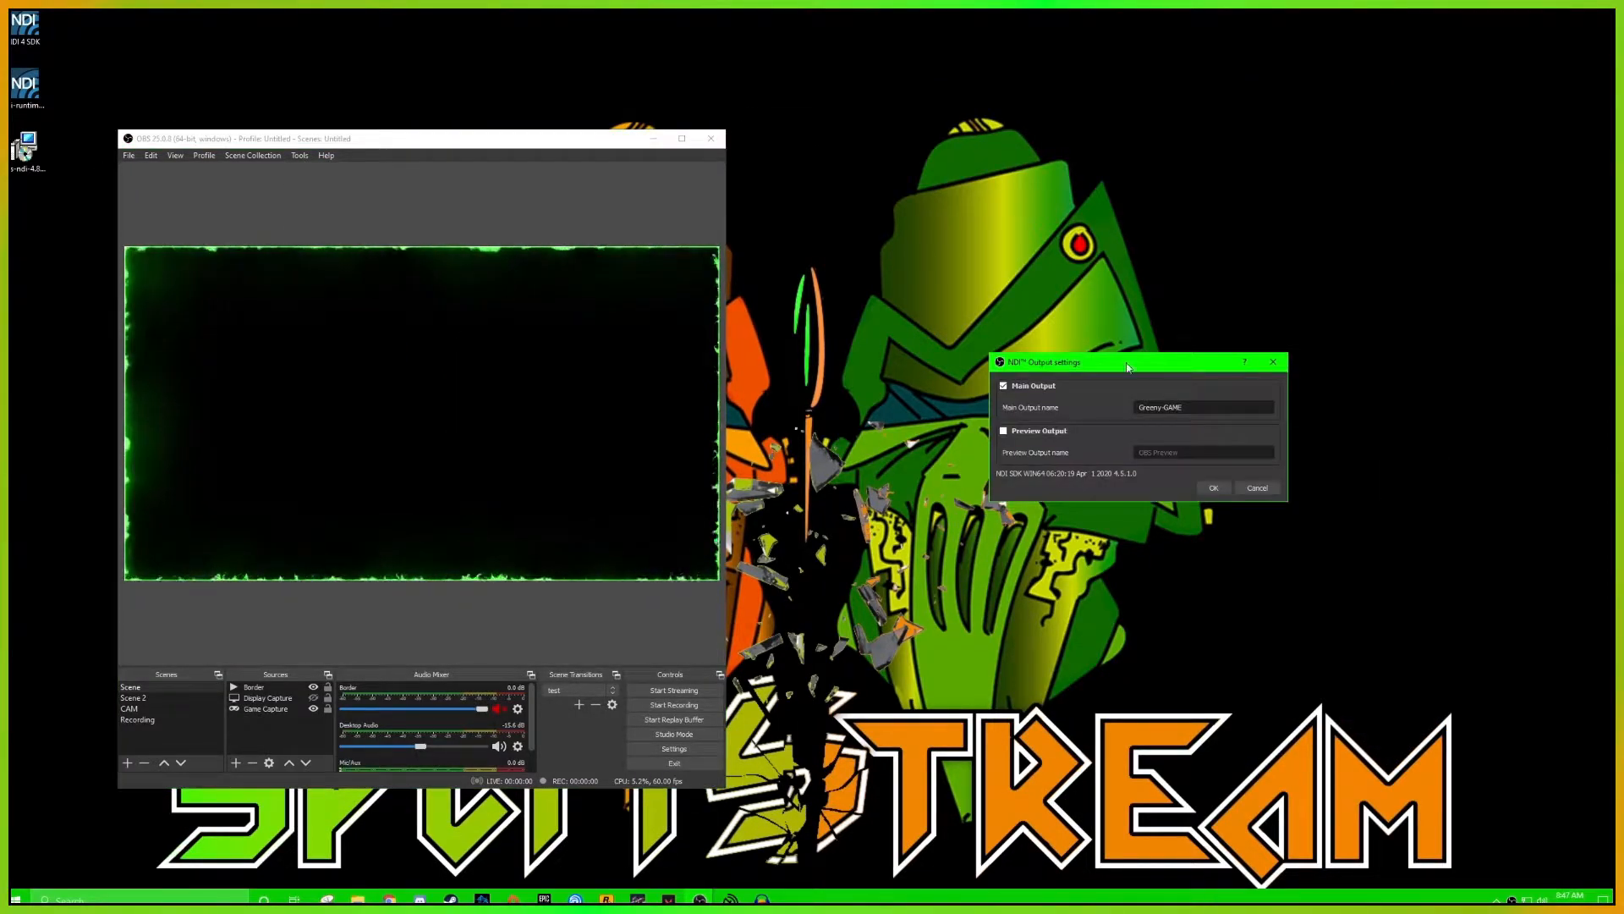
double_click(1191, 407)
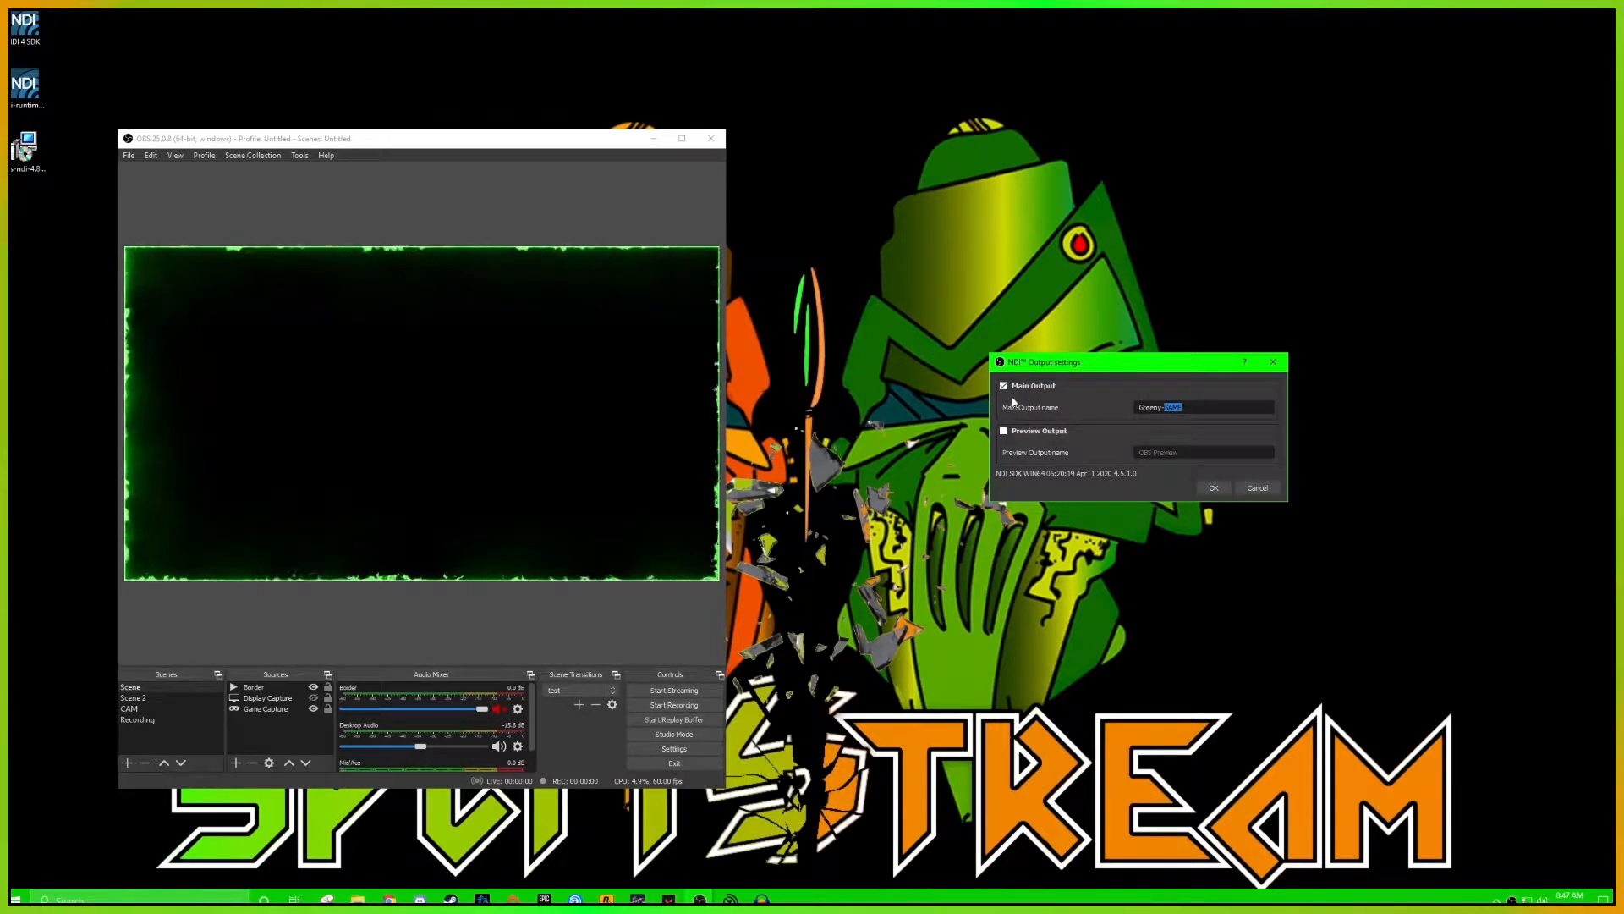
click(1214, 488)
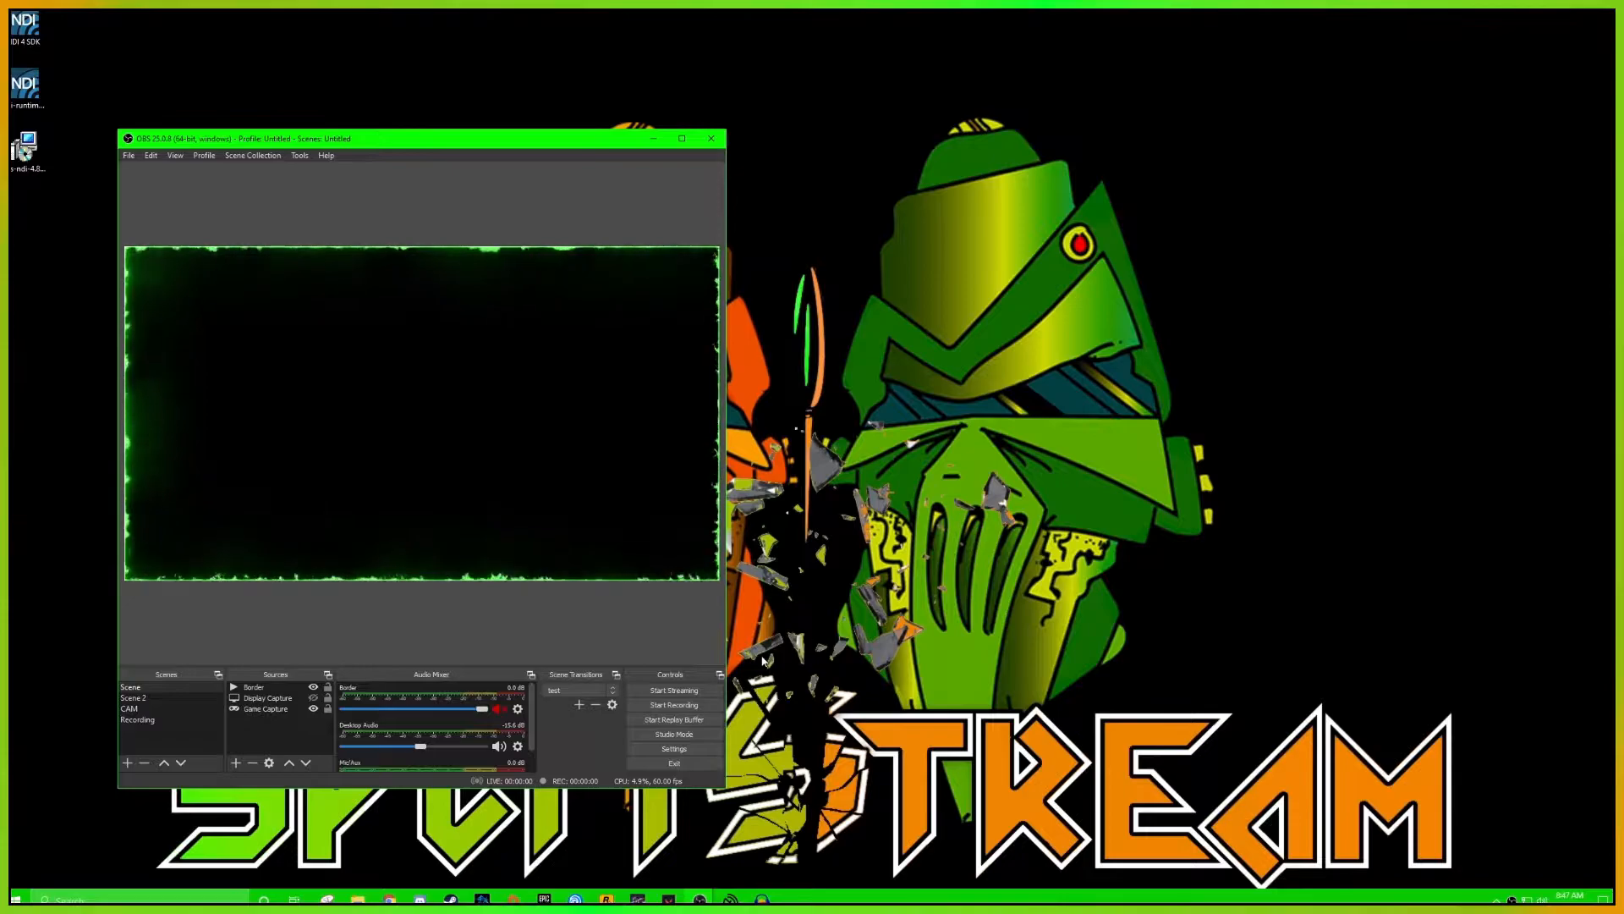
Launch a second OBS Studio instance and apply NDI main output settings with the output name Greeny-CAM
right_click(700, 899)
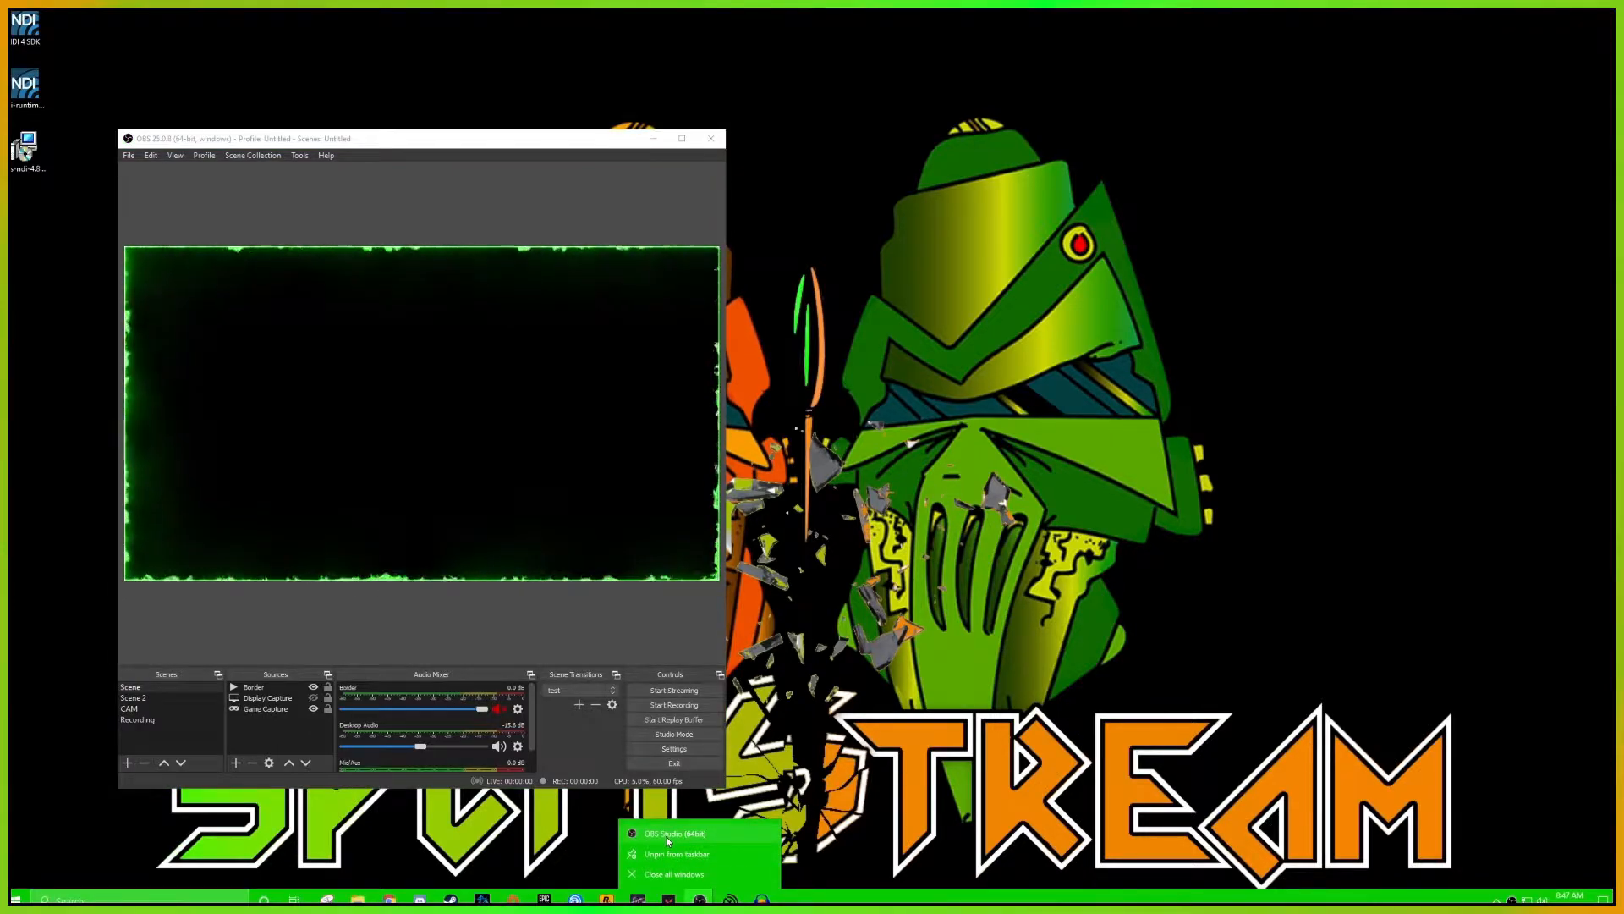
click(666, 835)
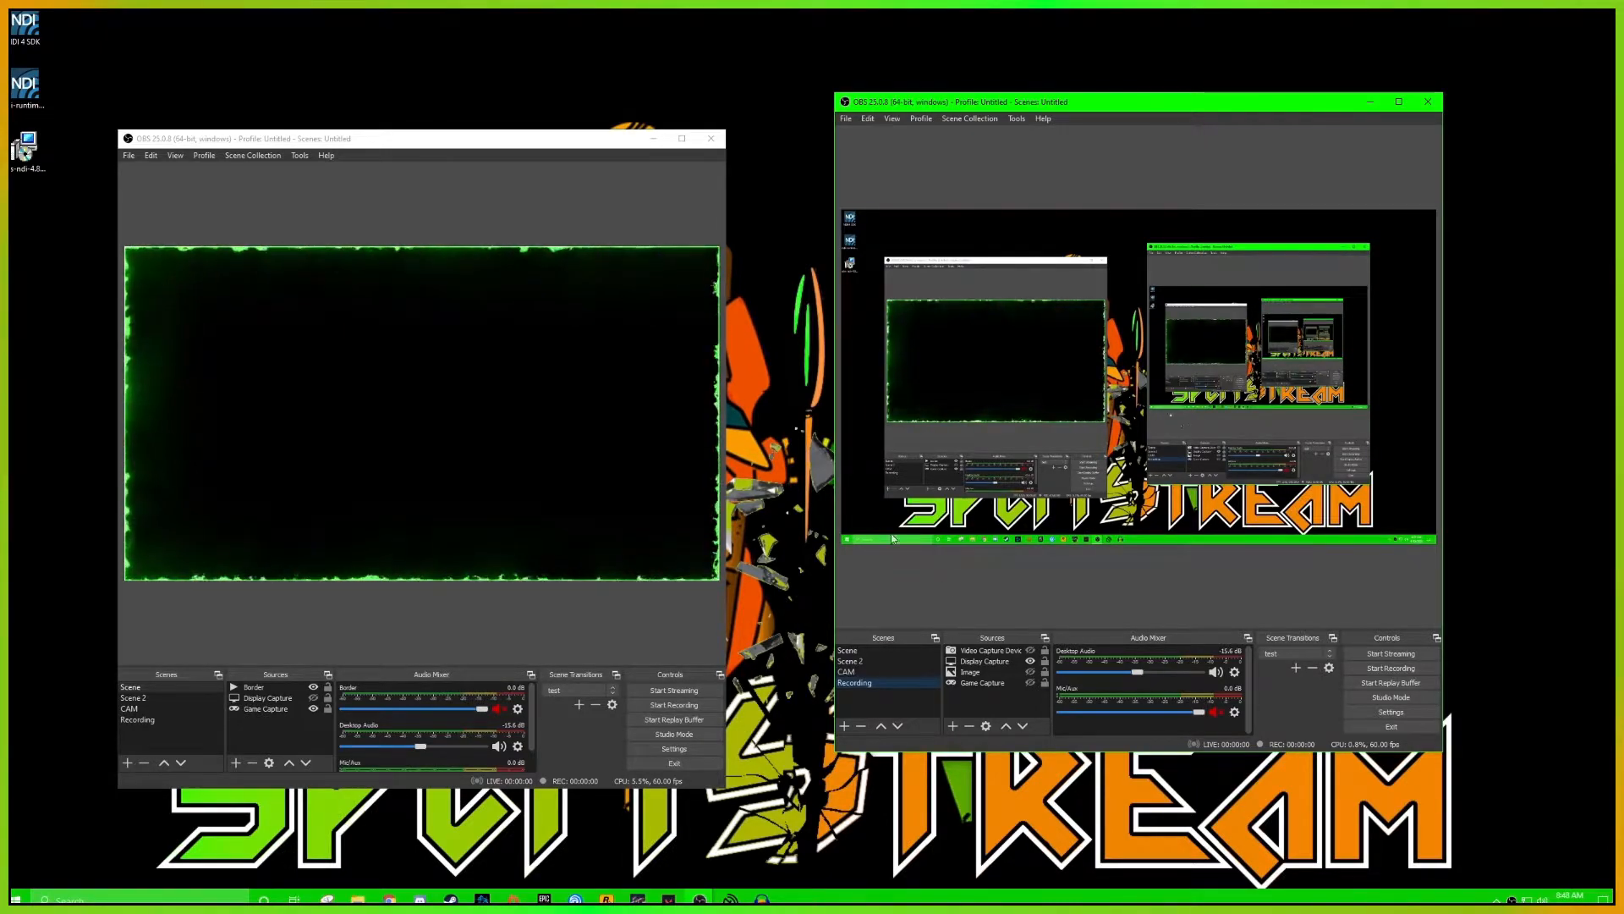
click(1016, 121)
click(1052, 224)
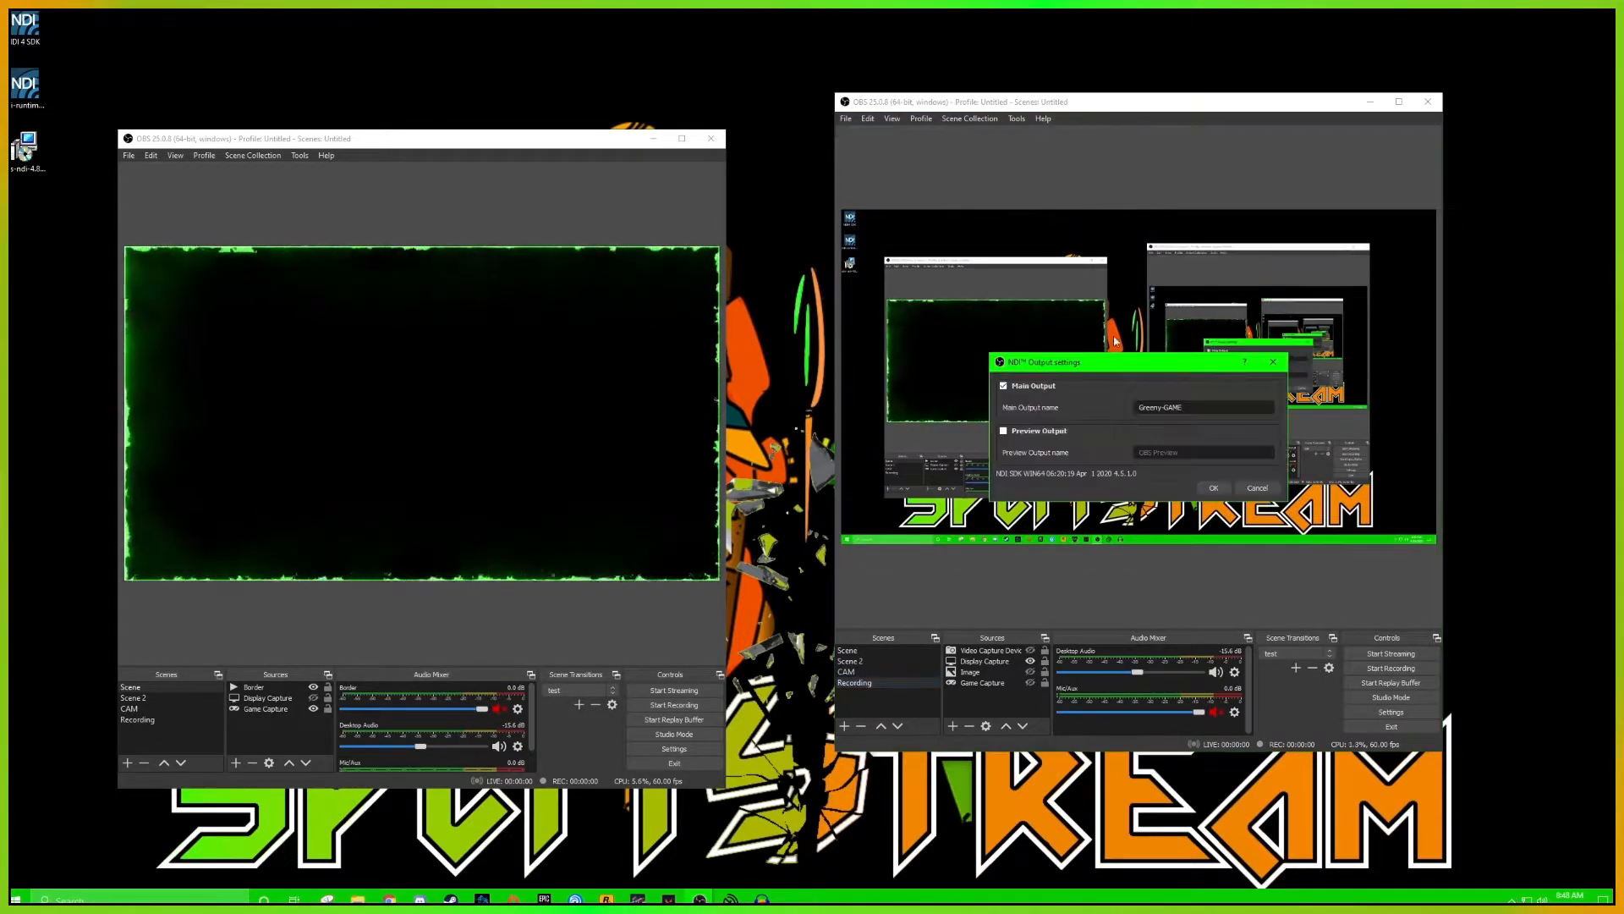
click(1213, 489)
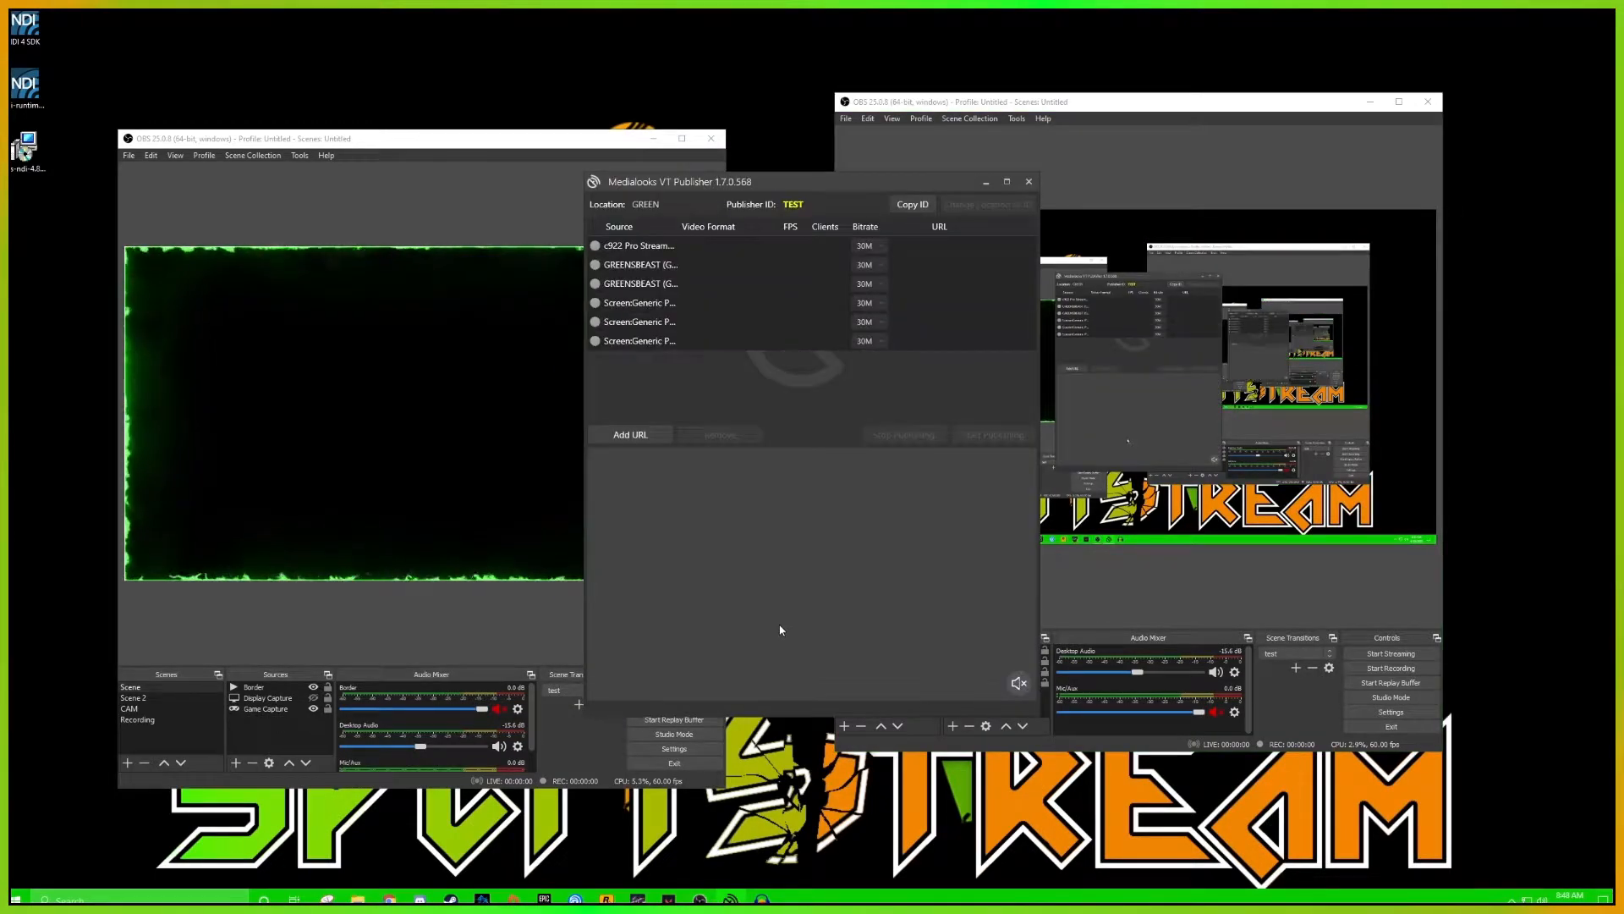
Start publishing the Greeny-CAM and Greeny-GAME NDI sources in Medialooks VT Publisher
click(648, 264)
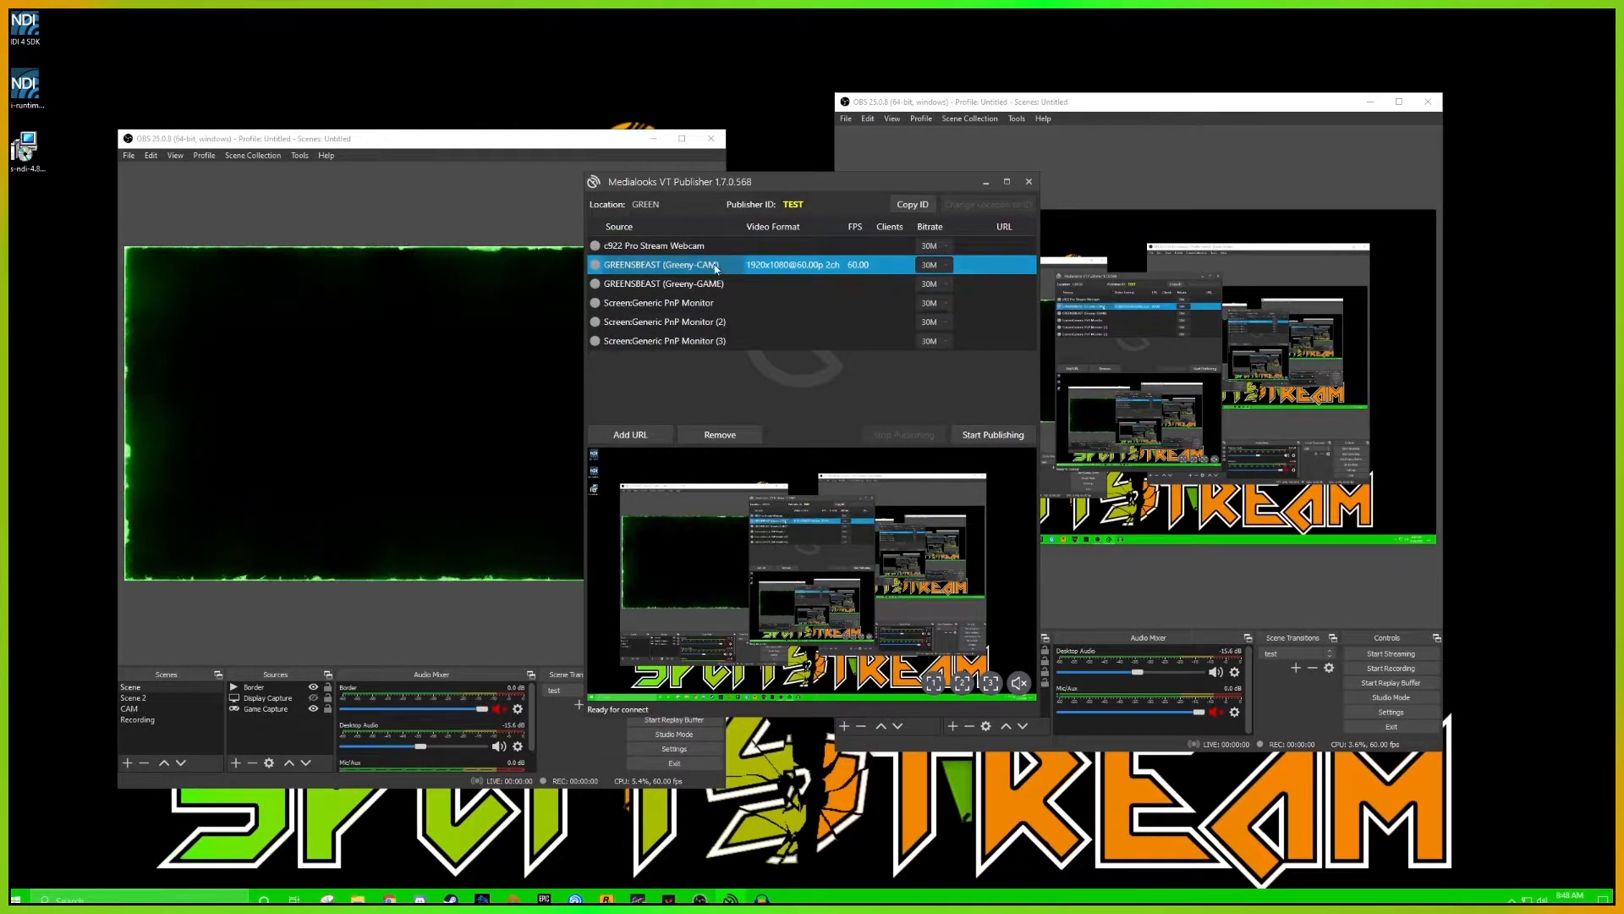
click(988, 437)
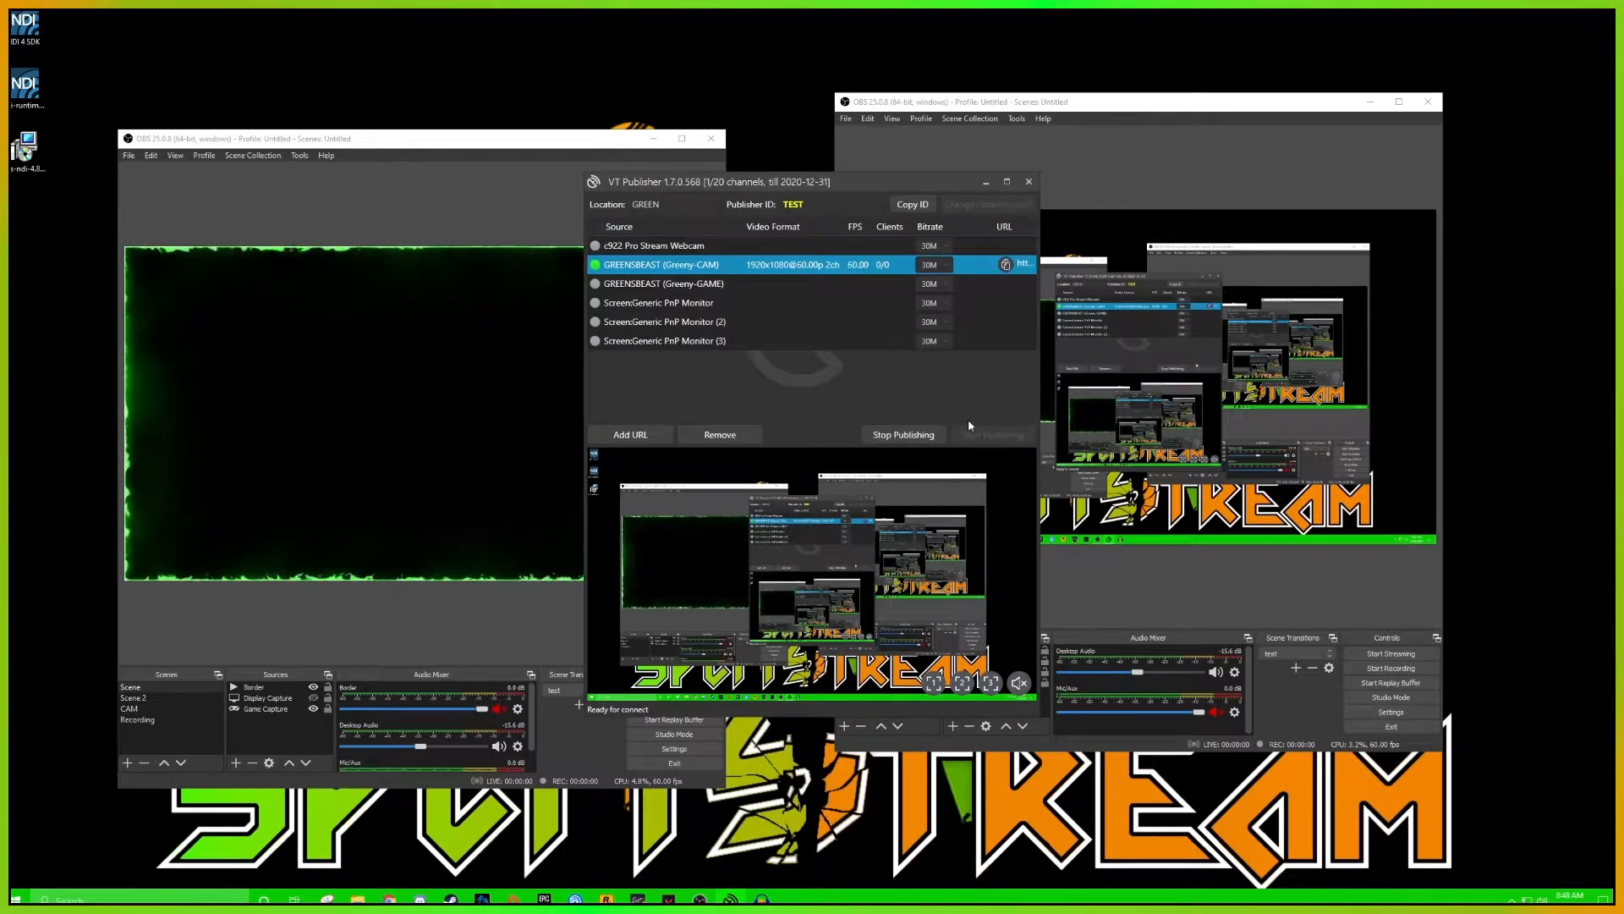
click(686, 288)
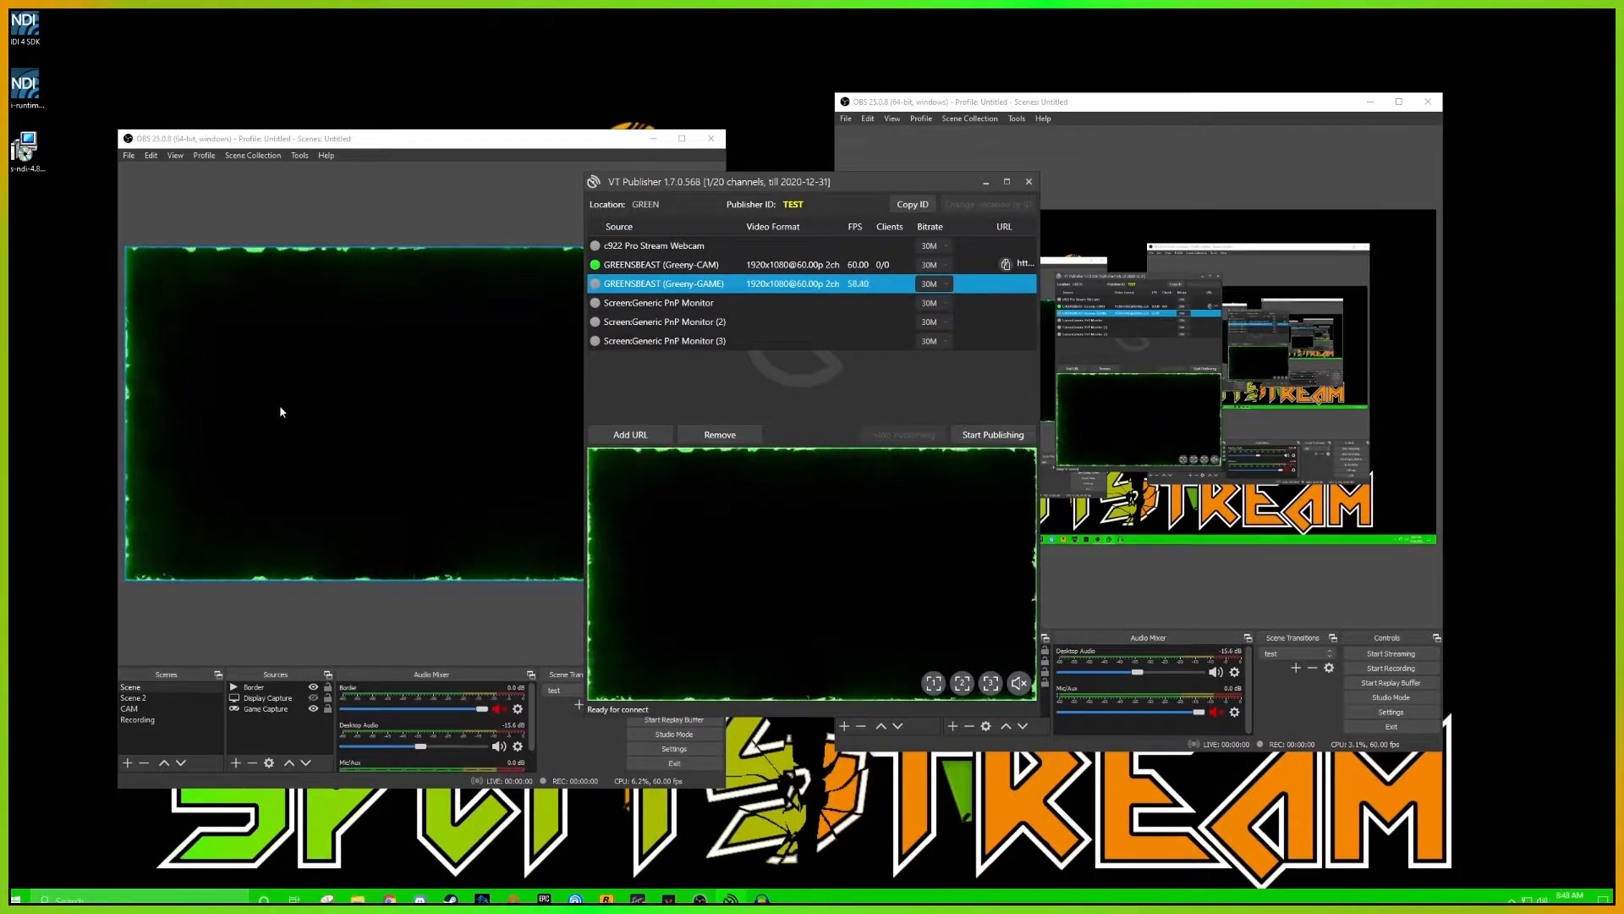
click(984, 437)
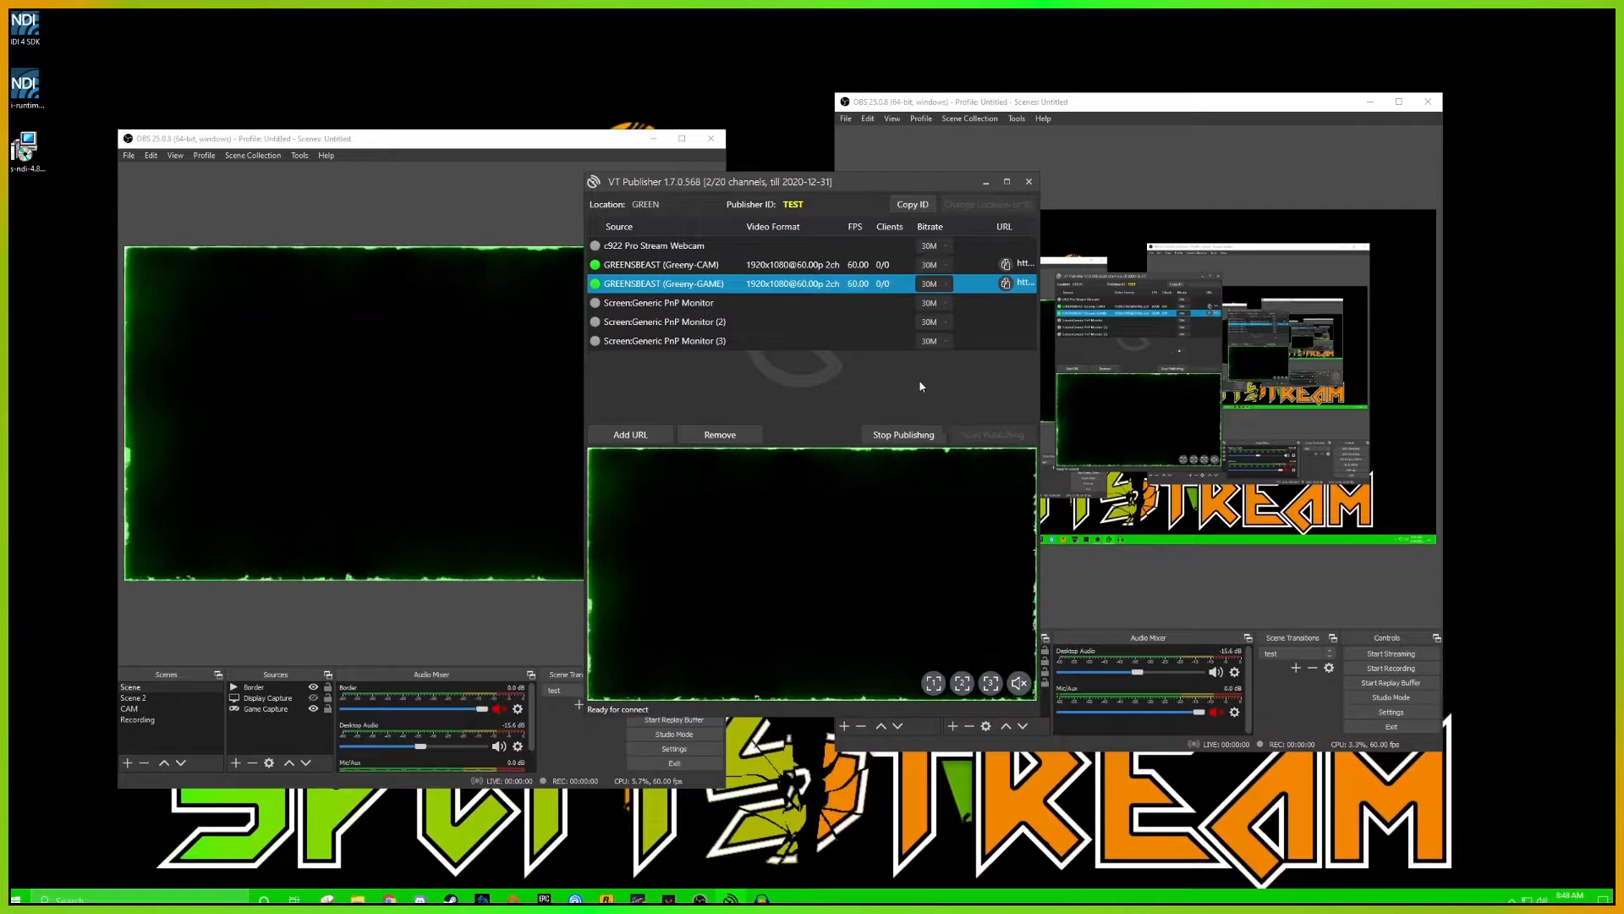
Set the bitrate of both the Greeny-CAM and Greeny-GAME sources in VT Publisher to 10M
ctrl+click(950, 271)
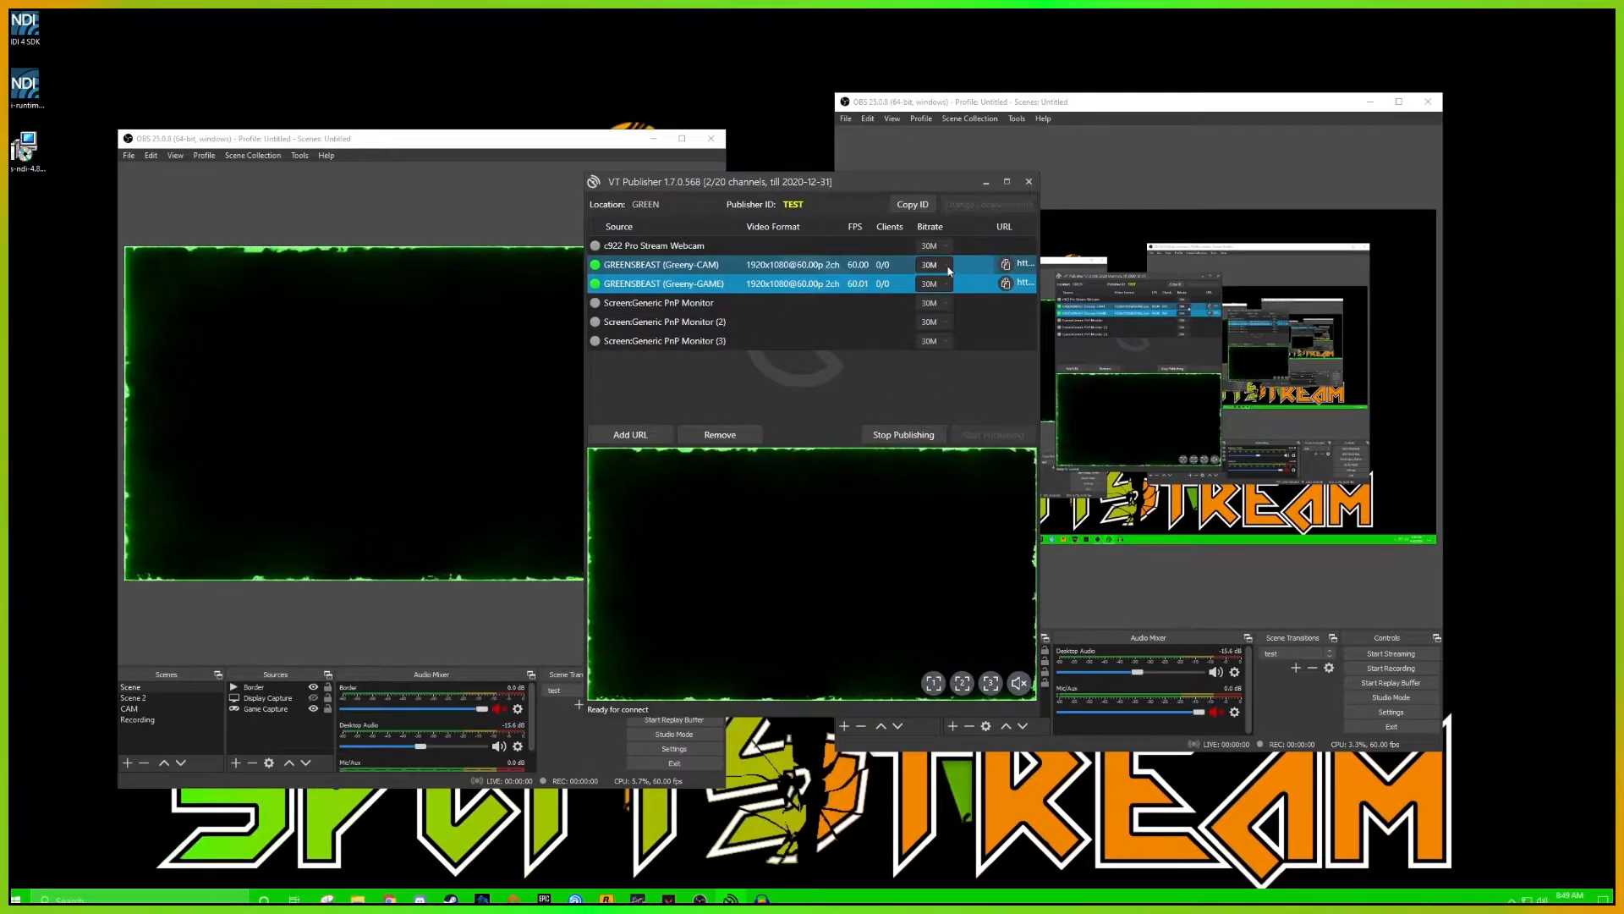
click(949, 271)
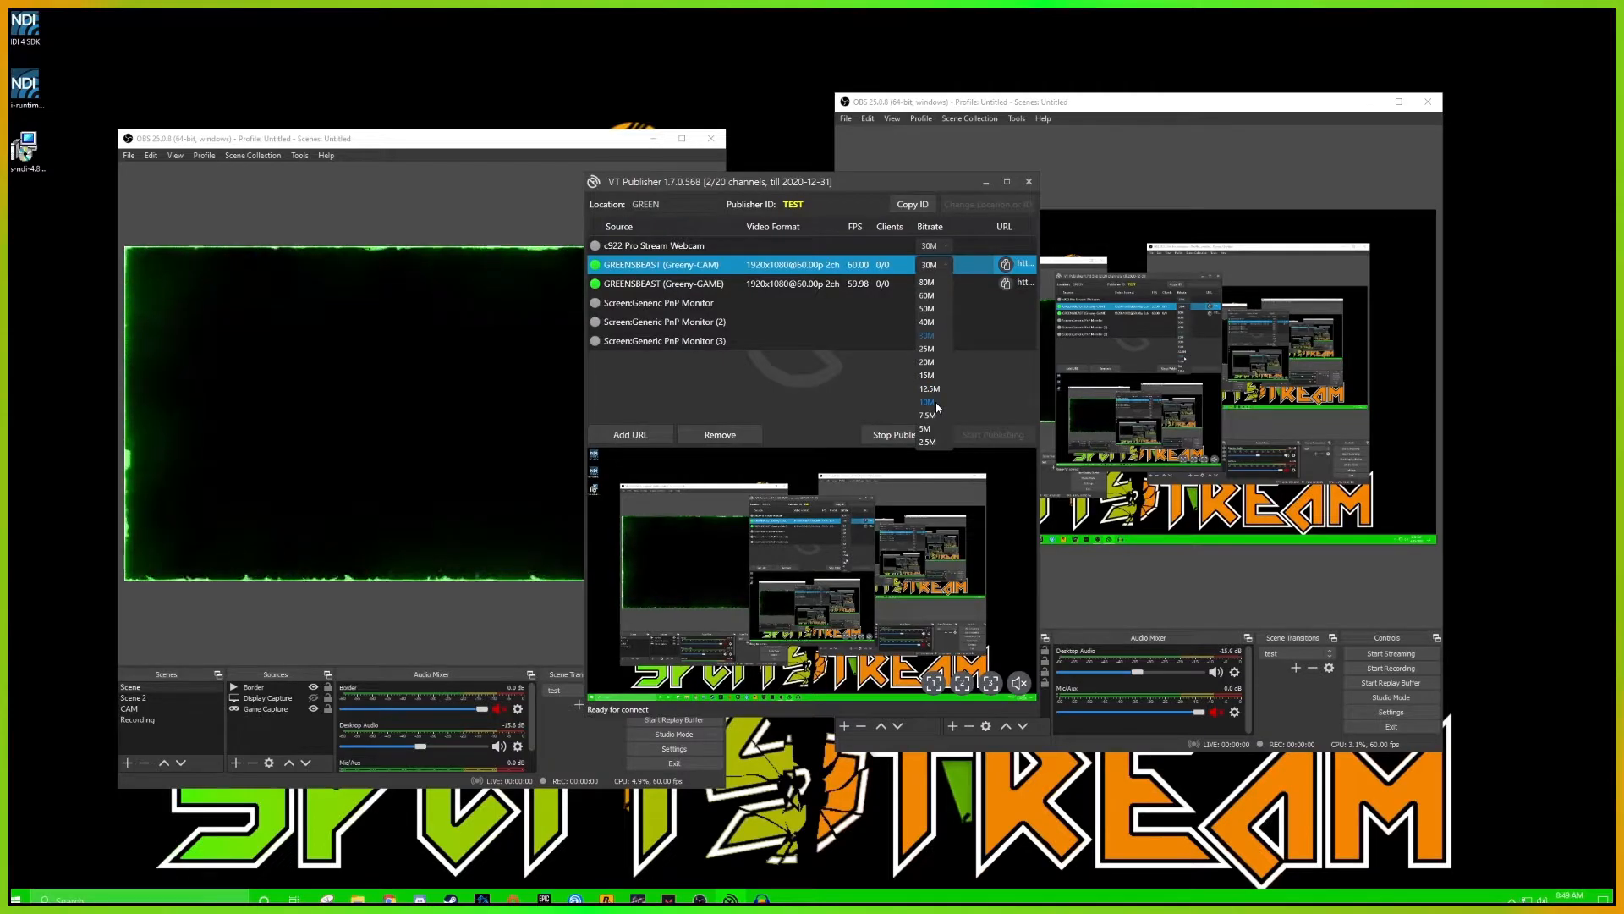
click(937, 407)
click(943, 283)
click(943, 282)
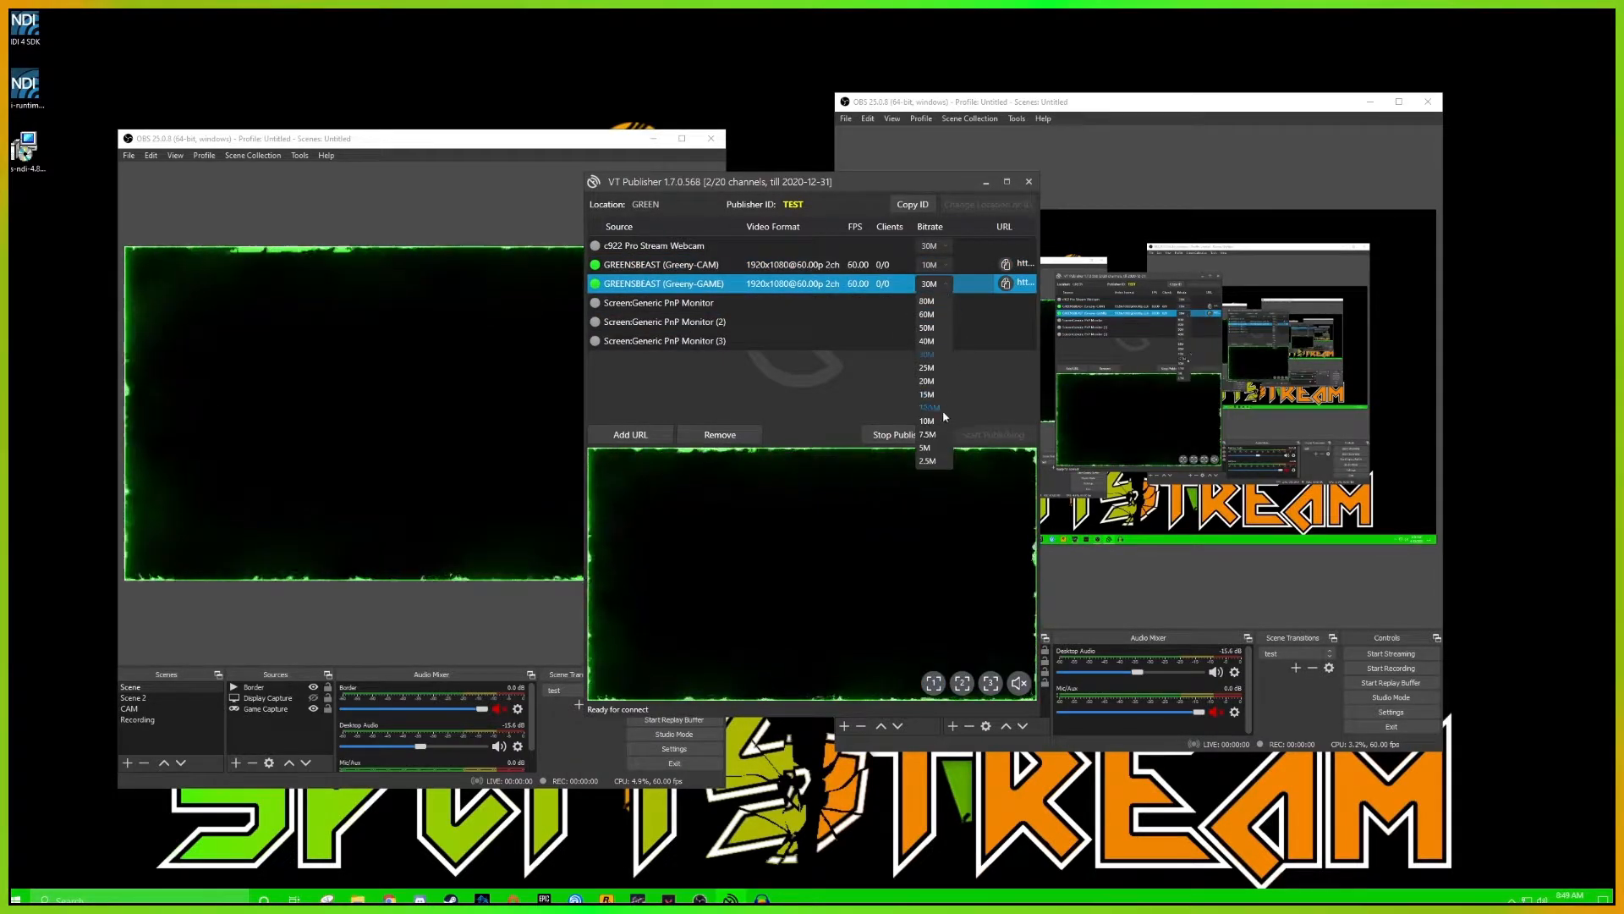
click(945, 418)
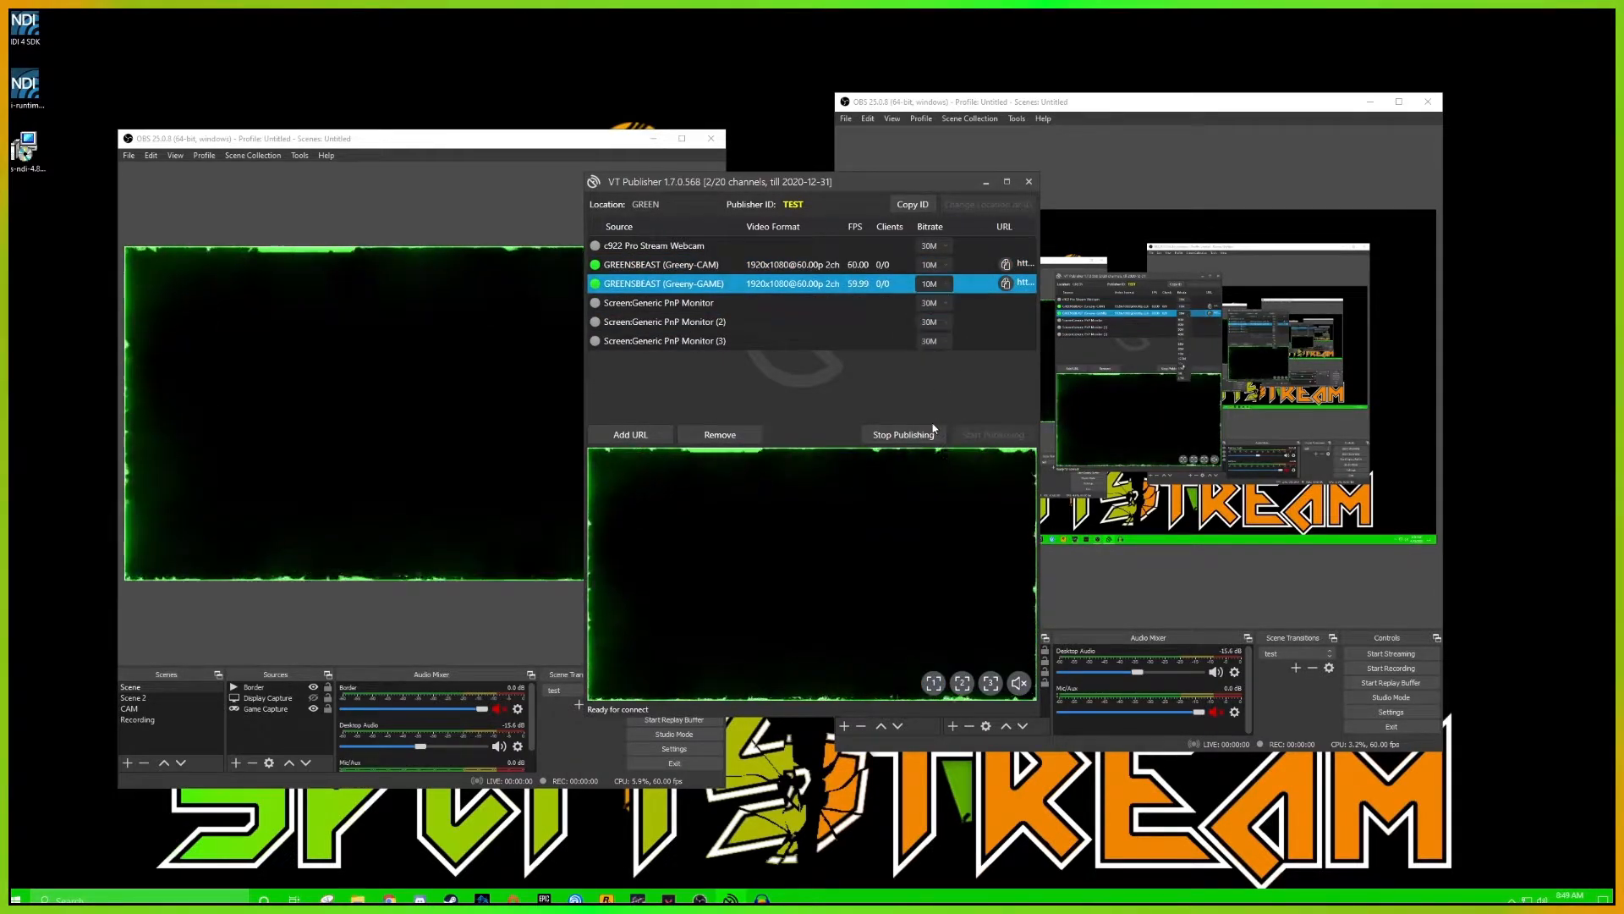
ctrl+click(934, 271)
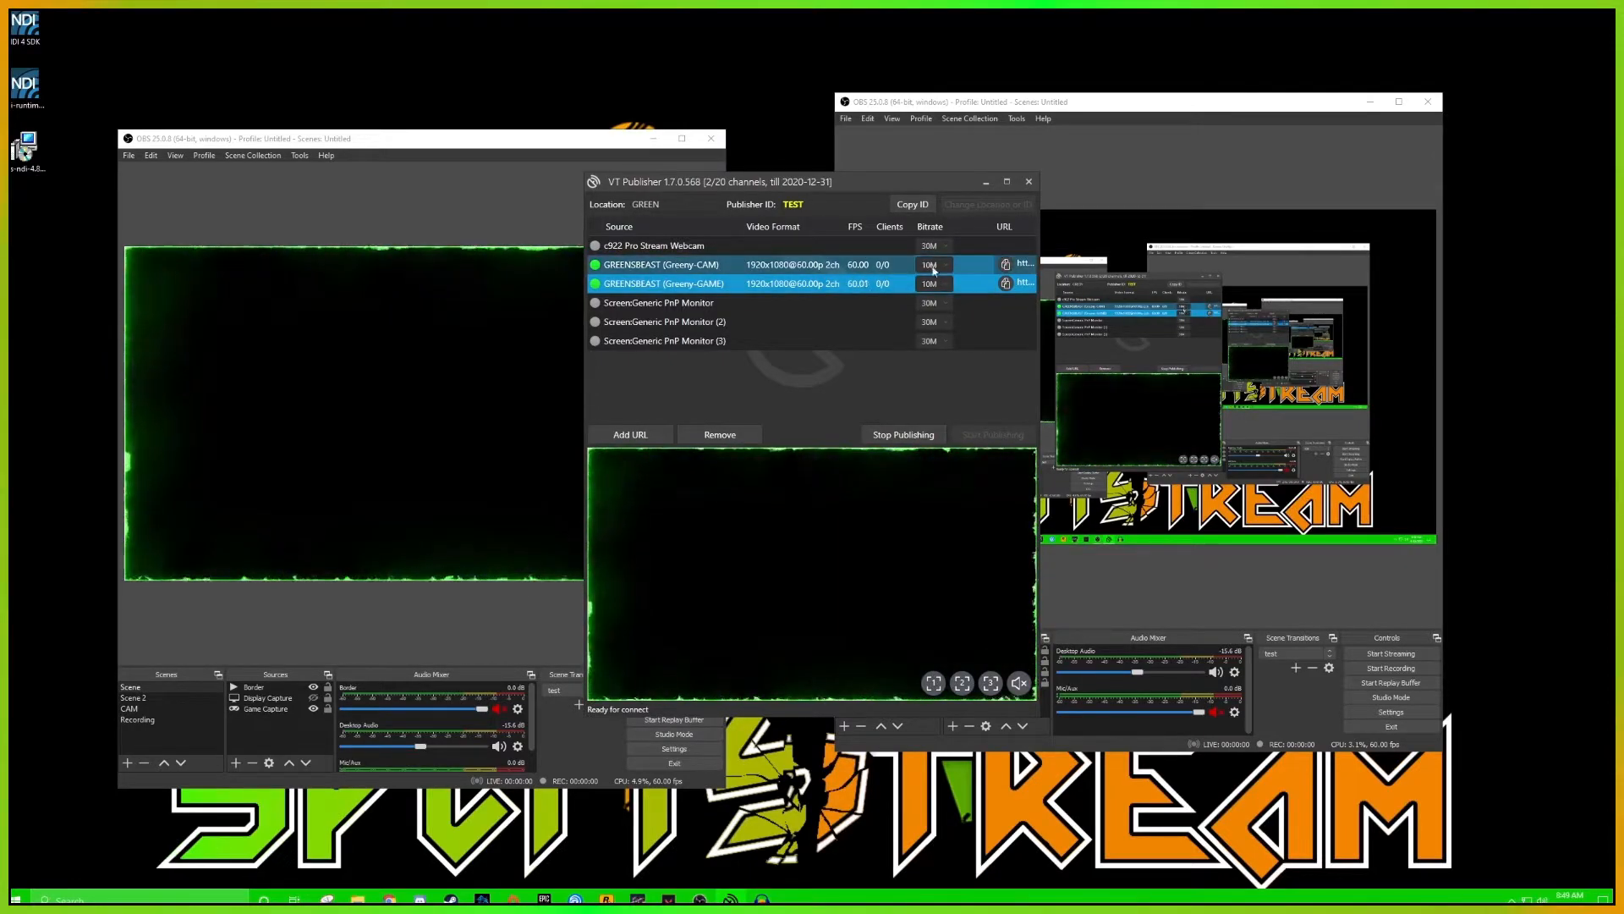
ctrl+click(935, 273)
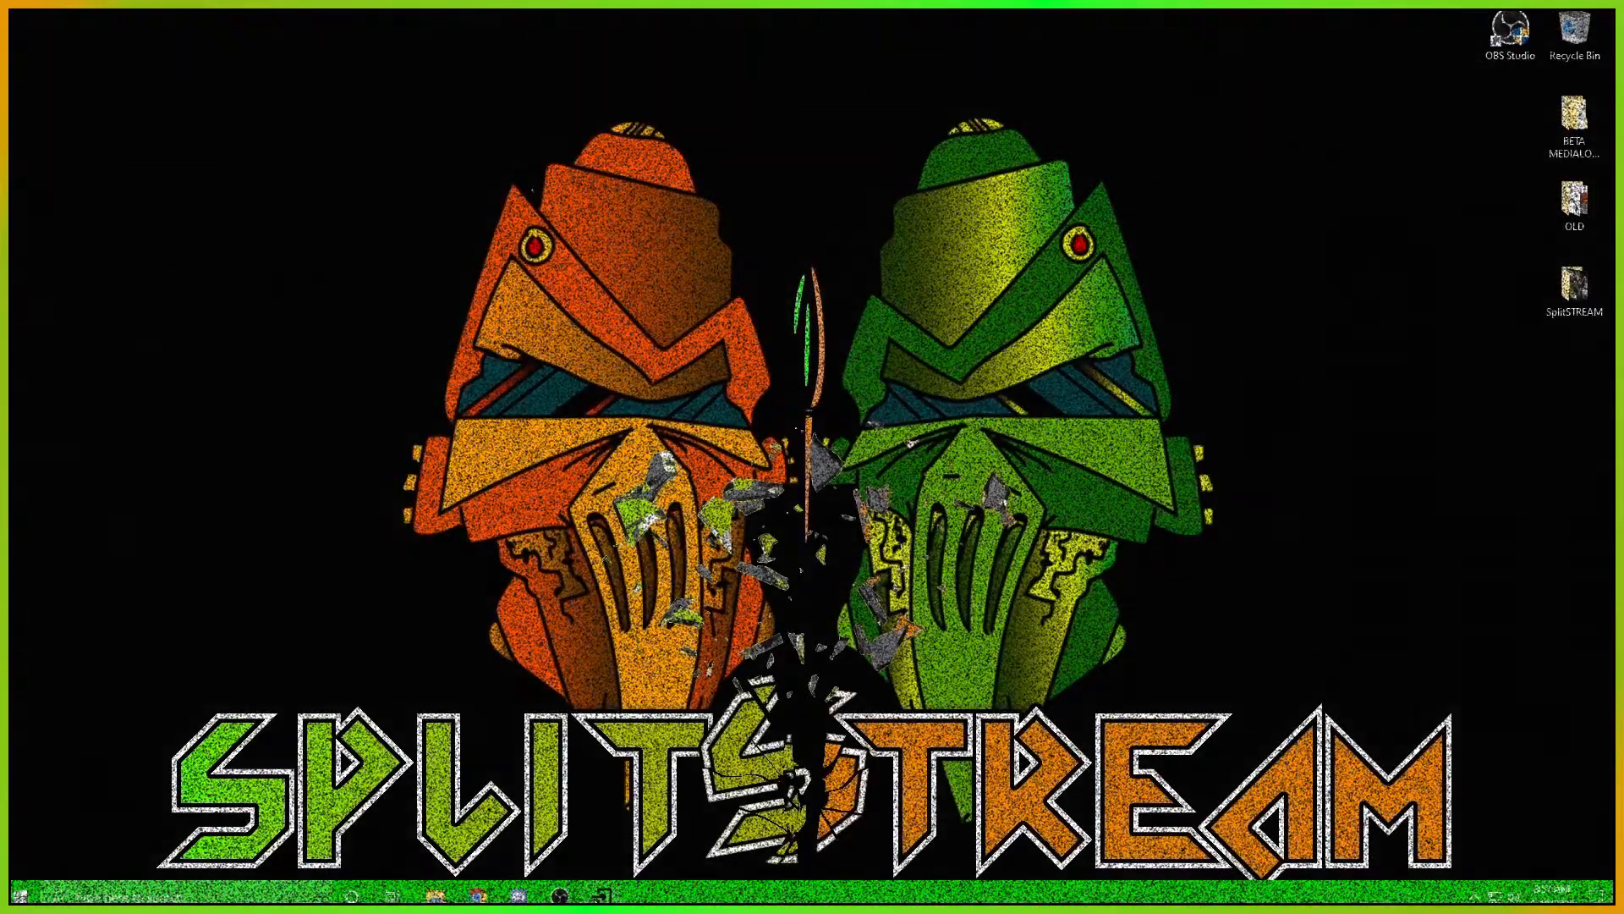
Switch to VT Receiver on the receiving PC and select SRT-HEVC as the protocol for the Greeny-CAM source
click(604, 897)
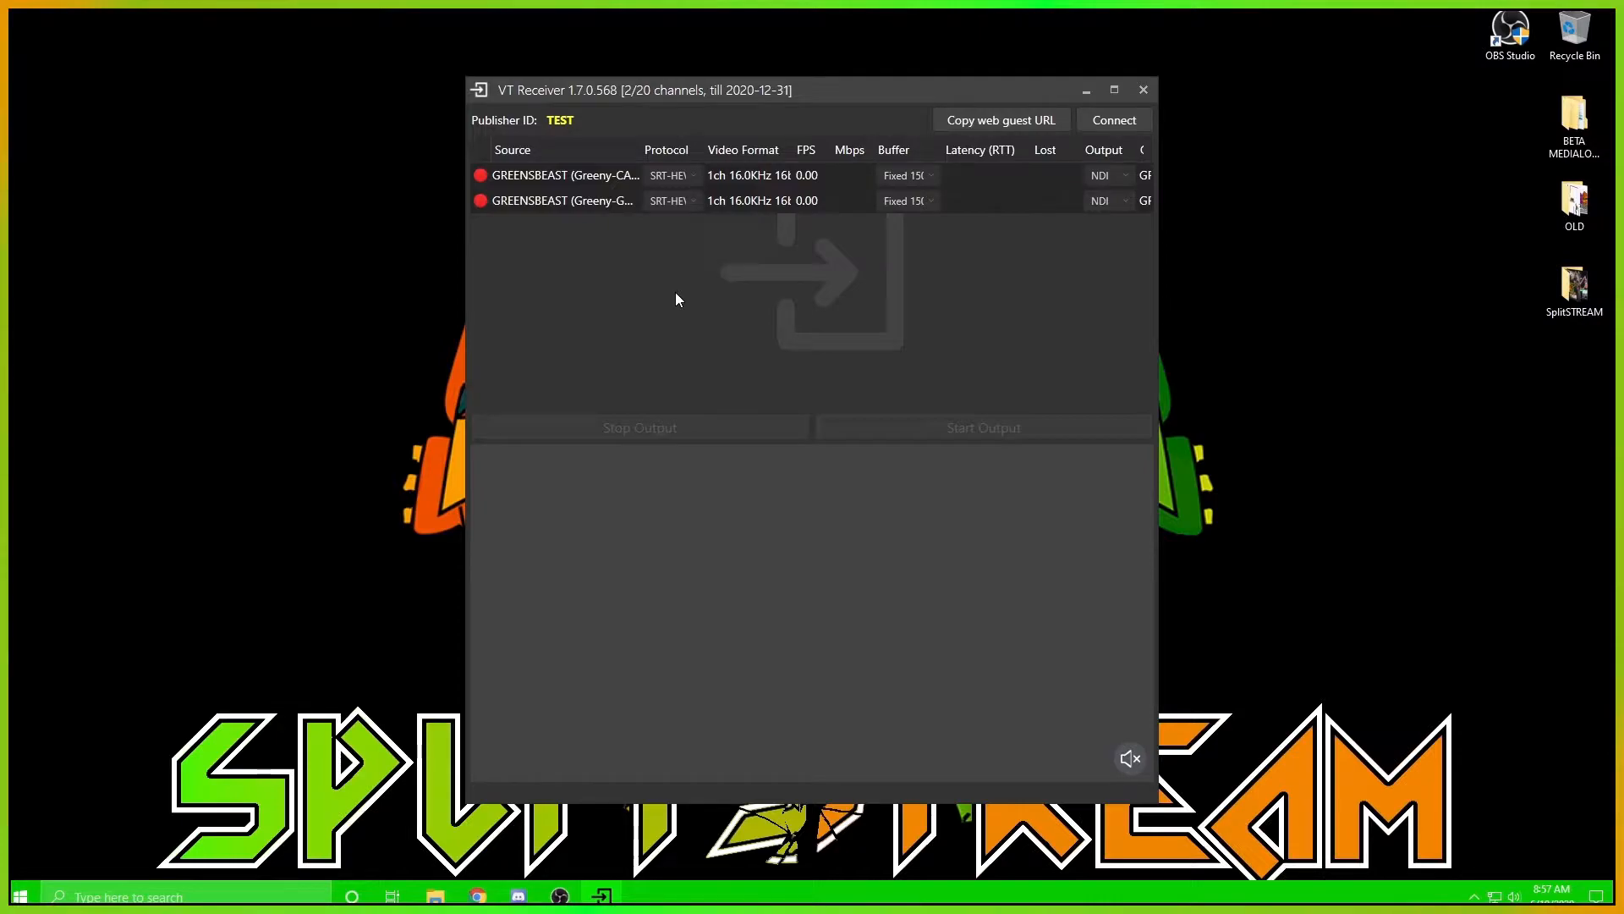
click(551, 121)
click(592, 201)
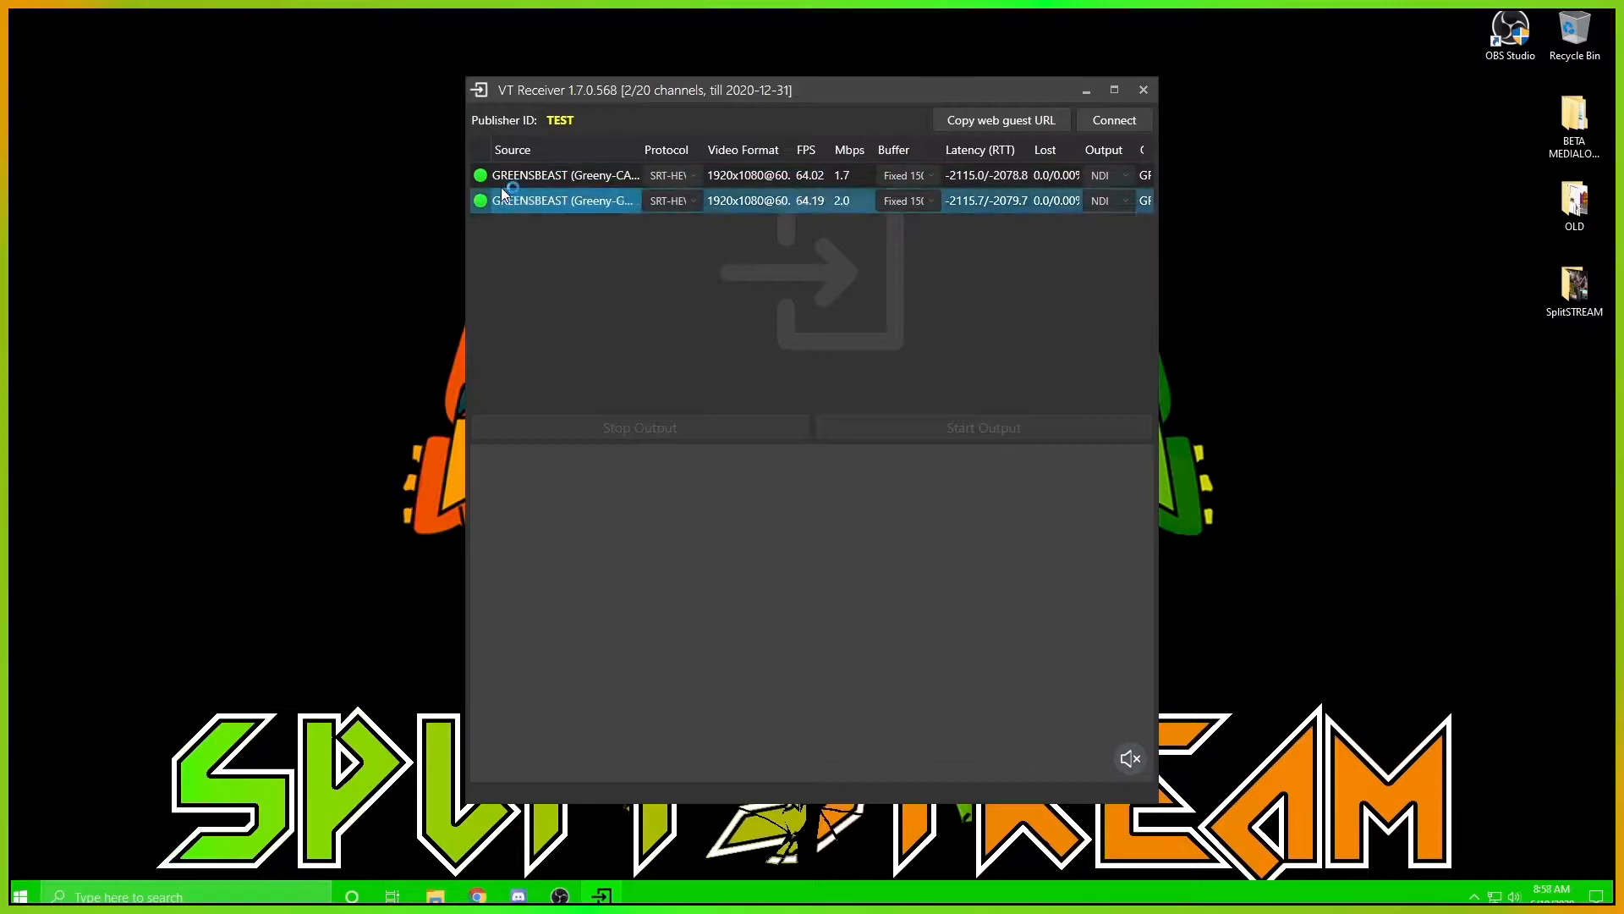
click(636, 182)
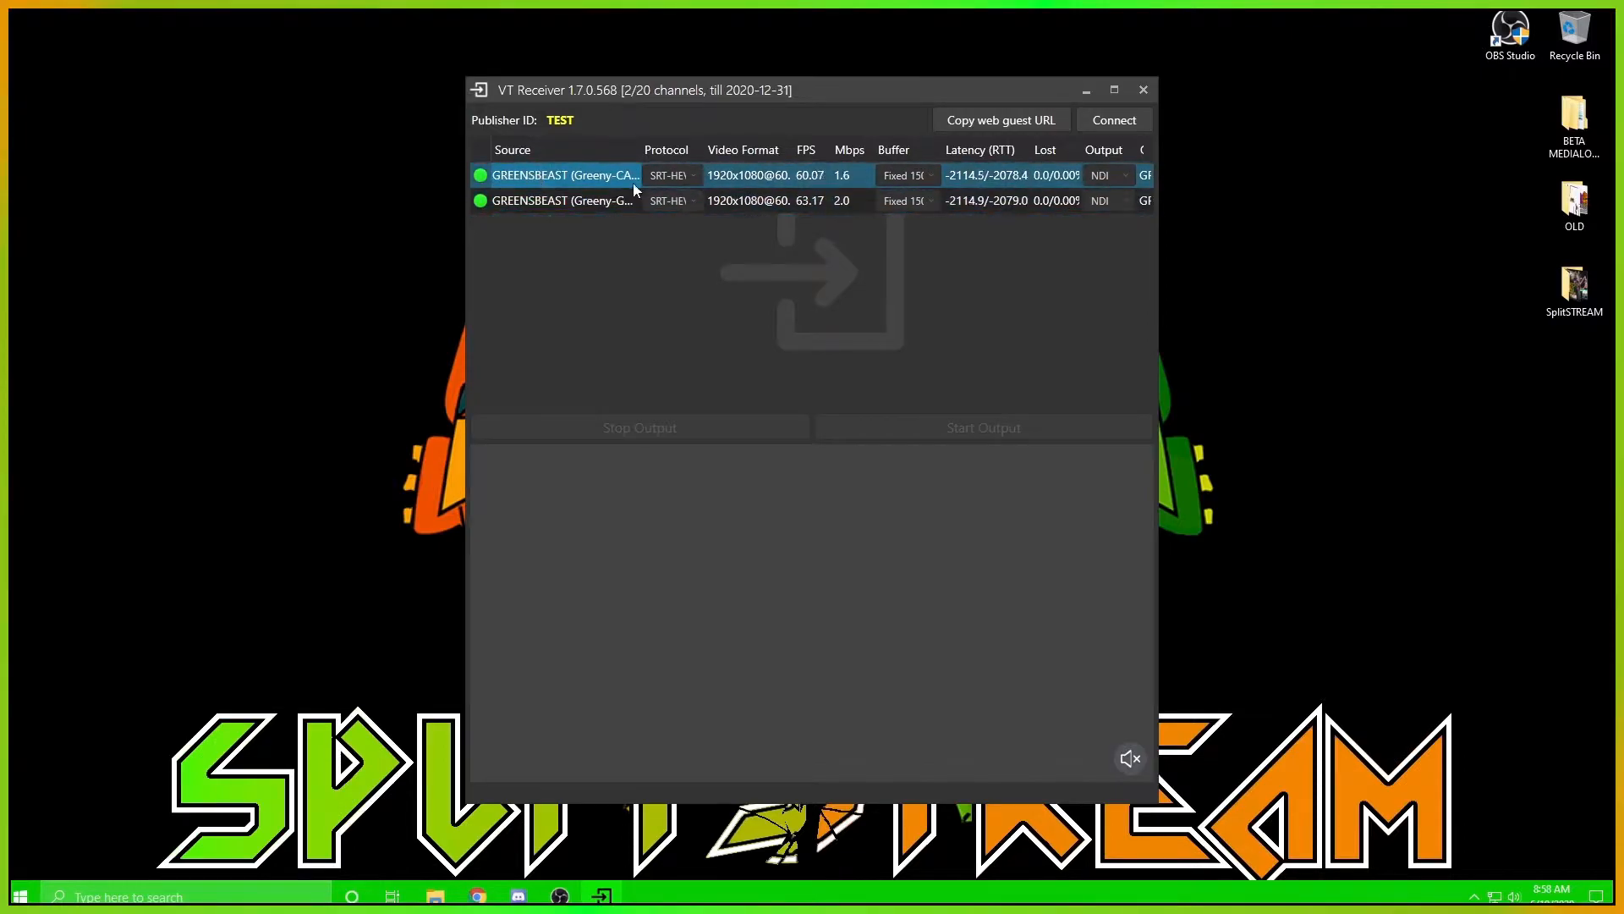
click(693, 176)
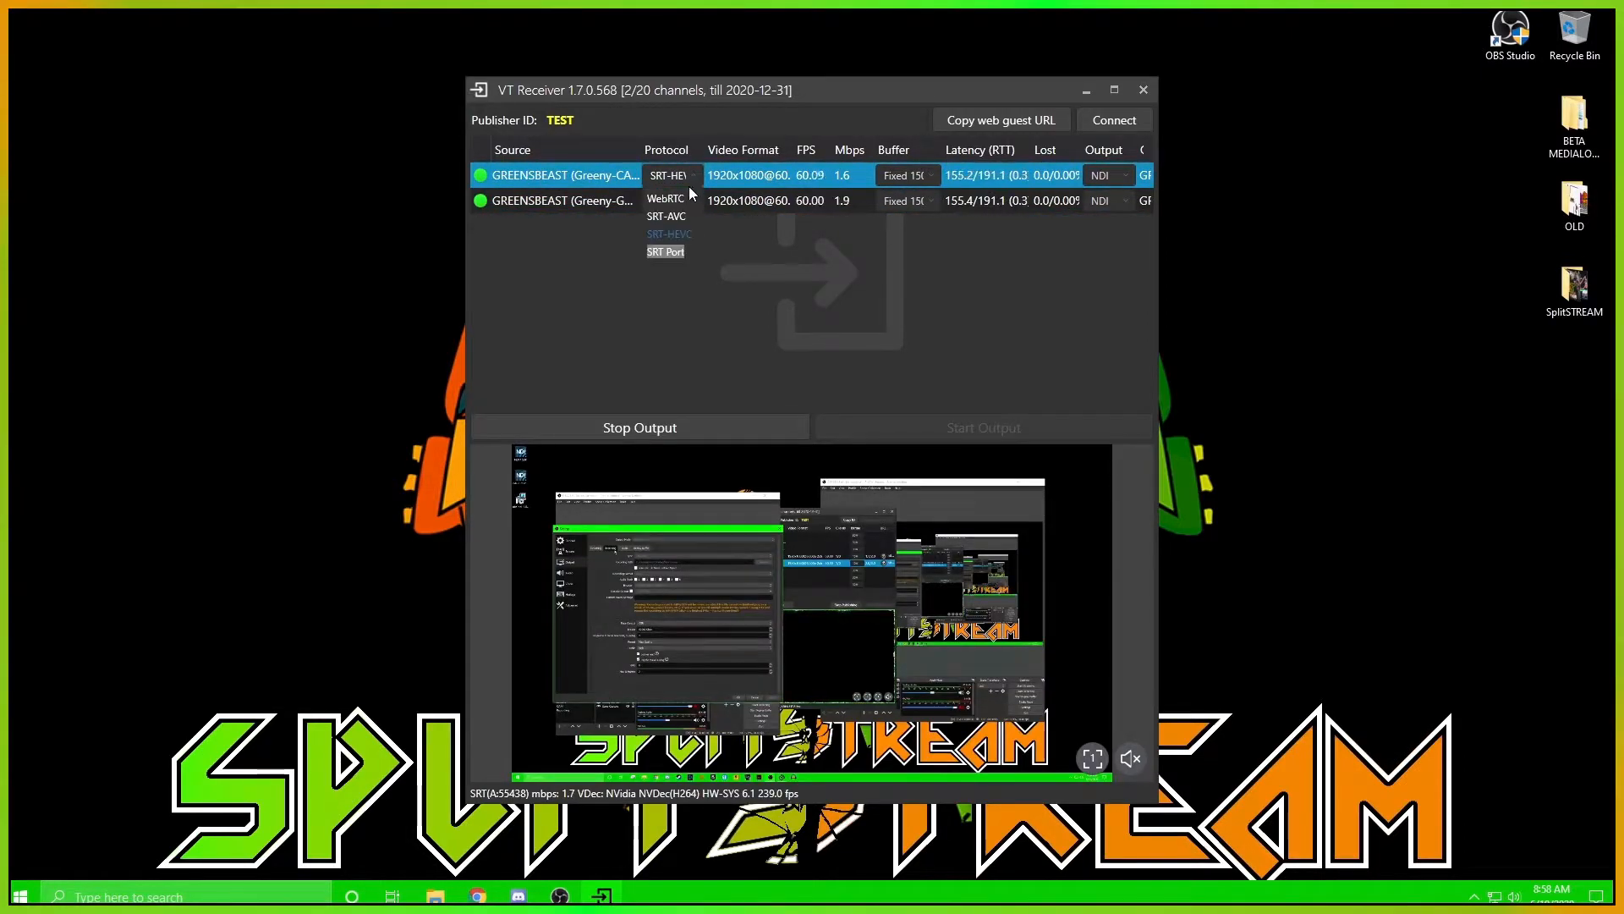
click(689, 237)
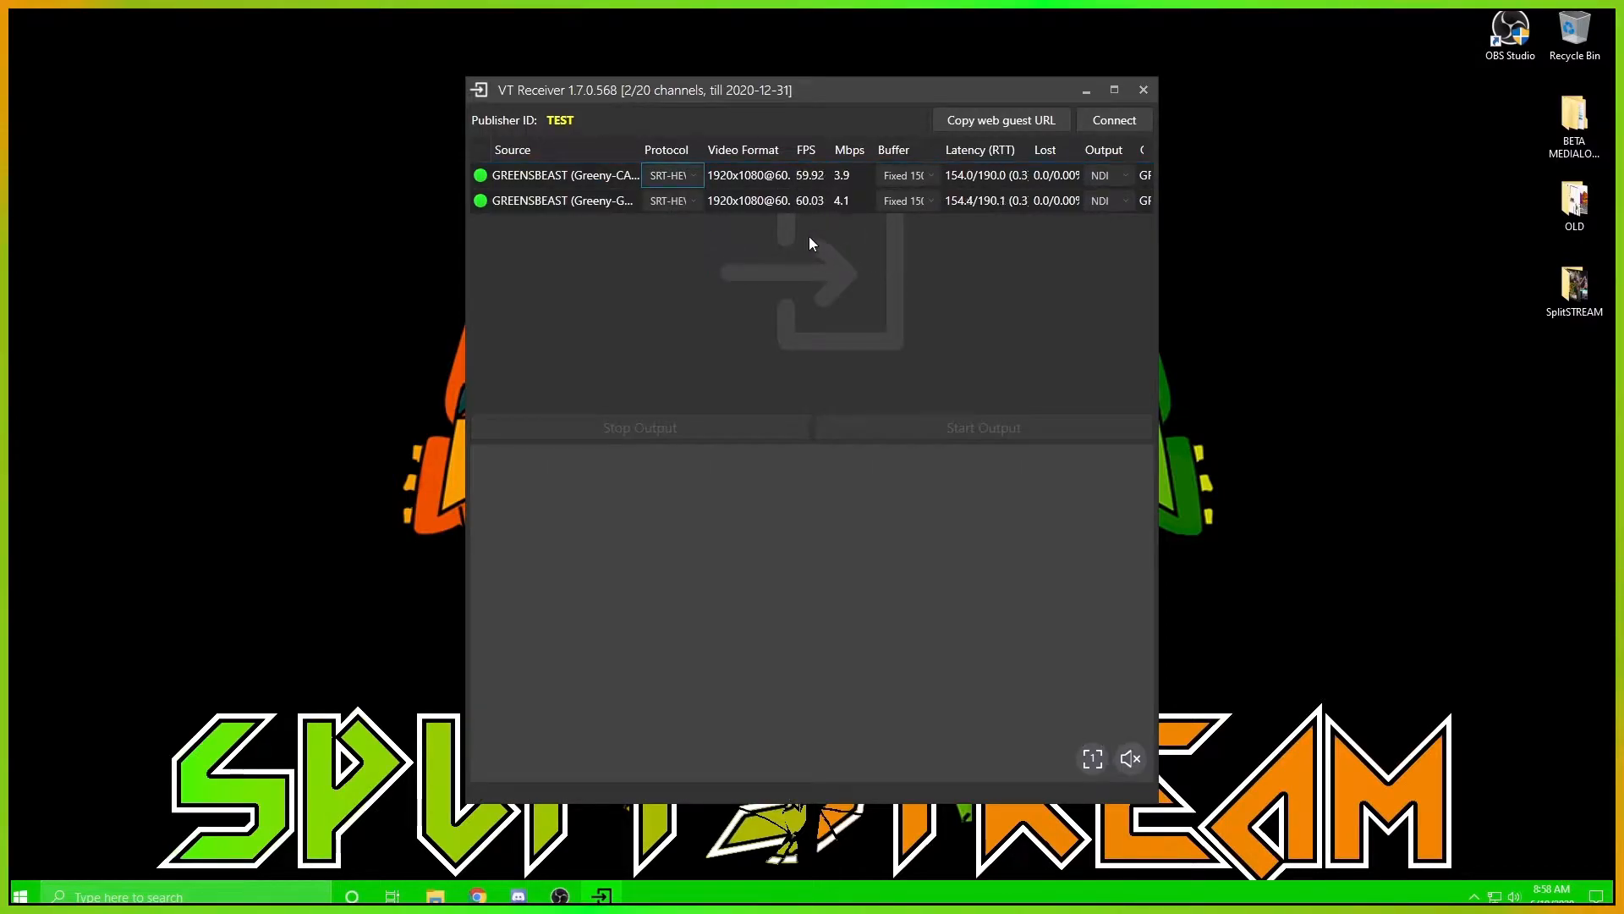
Look through the buffer options of the Greeny-CAM source, keeping Fixed 150
click(932, 175)
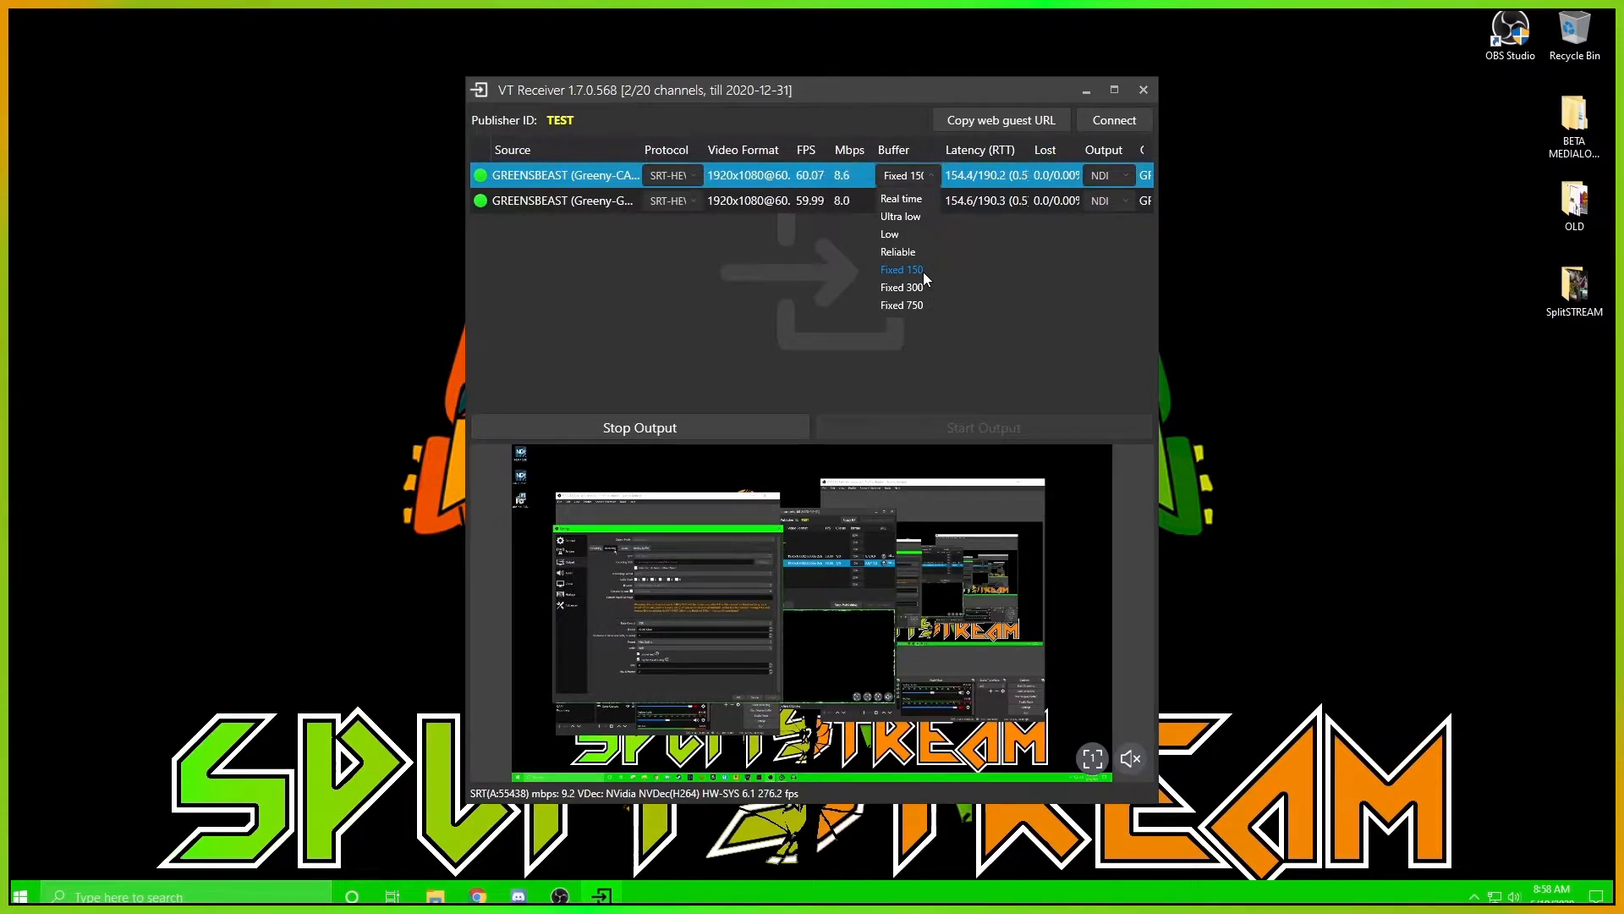
click(1004, 247)
click(925, 210)
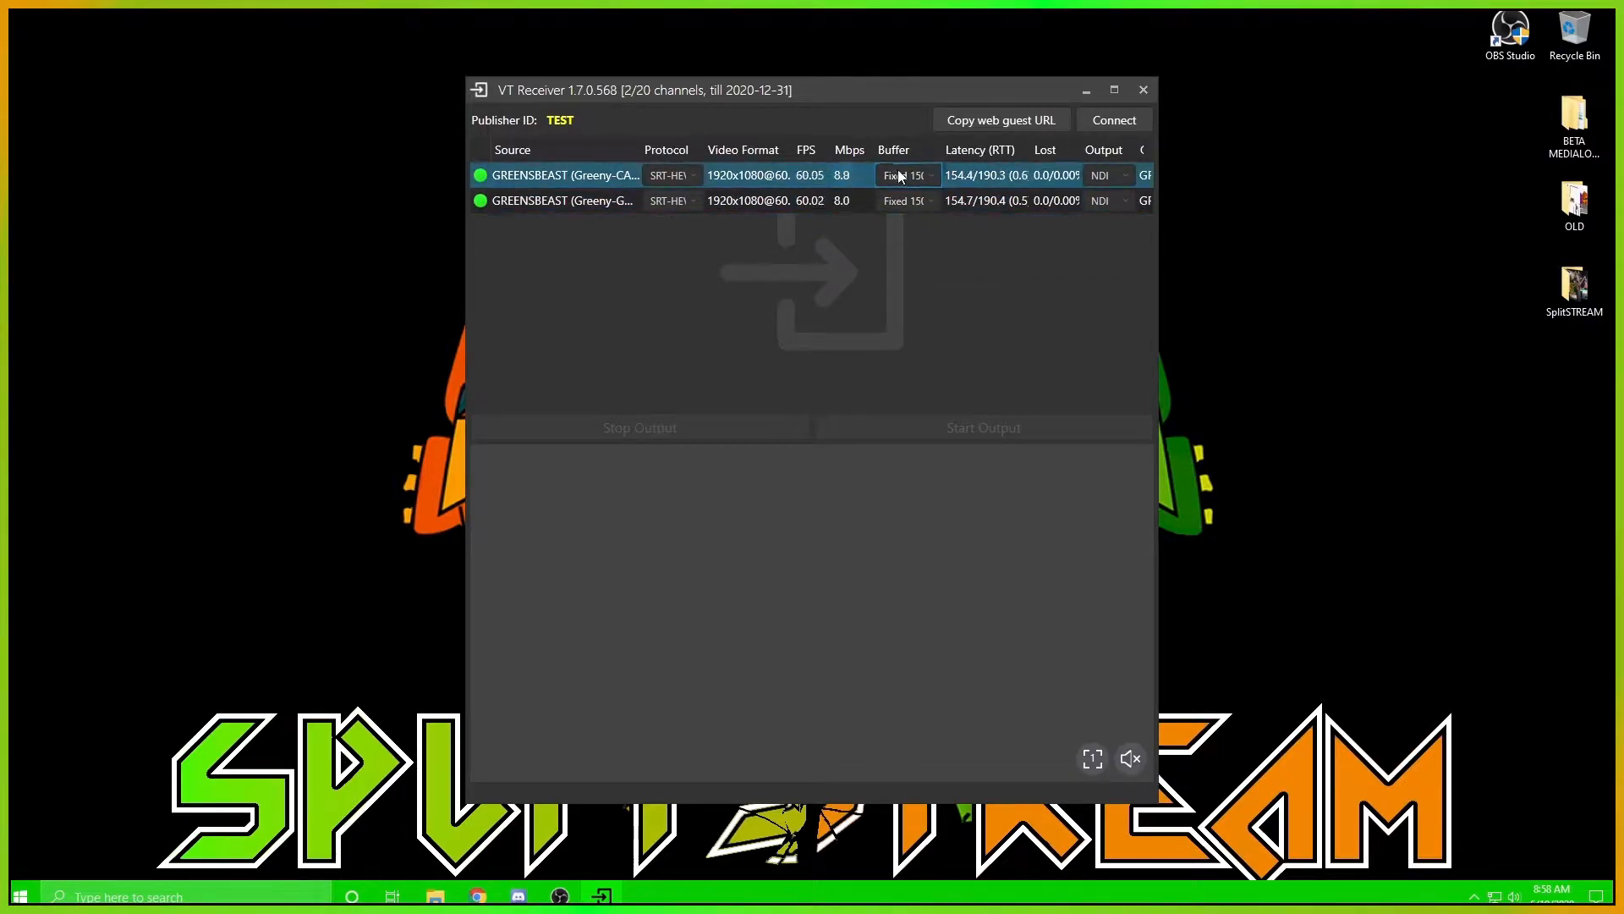
Preview the received Greeny-CAM and Greeny-GAME feeds and widen the Source column enough to read the full names
click(592, 177)
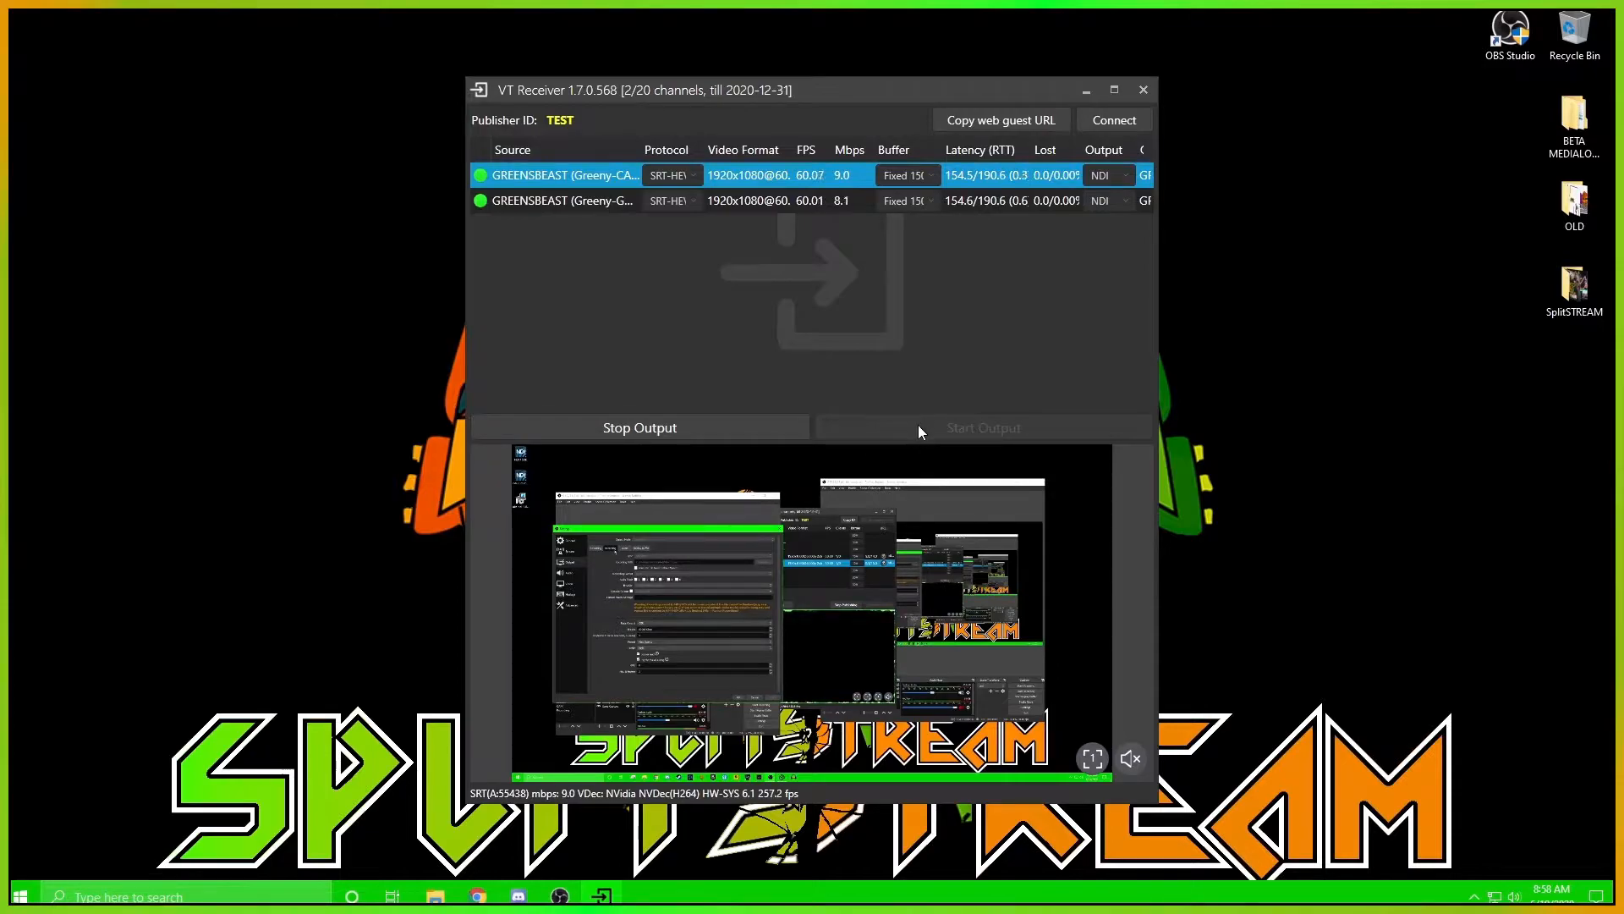
click(528, 204)
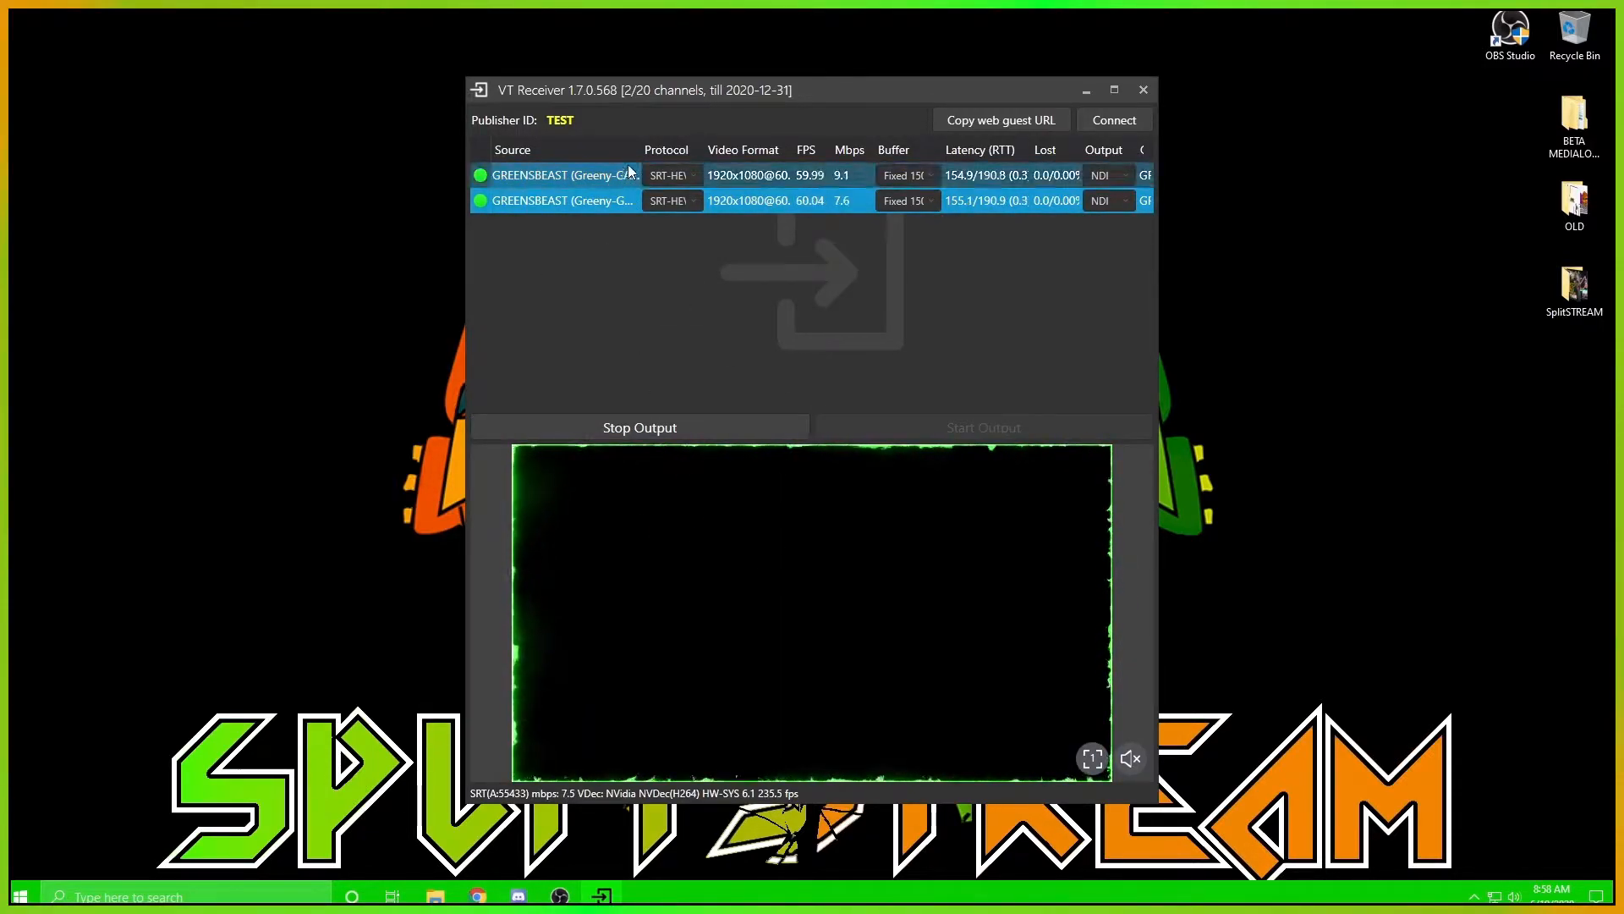
drag(641, 153, 676, 155)
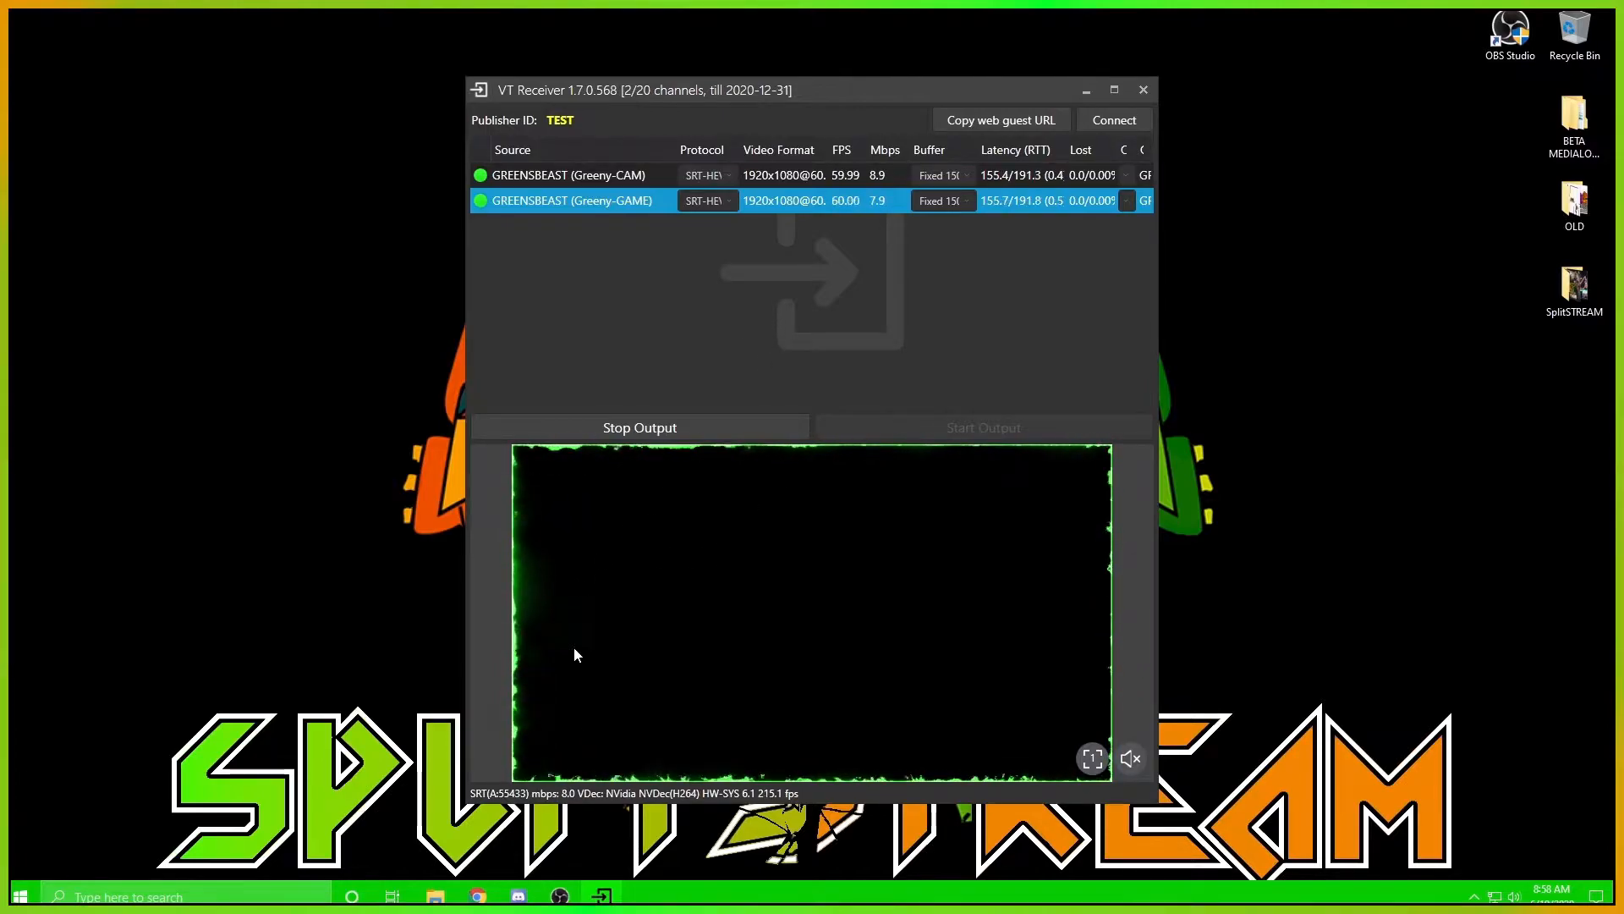
Launch another OBS Studio instance alongside the running one and add a scene named Scene 3
mouse_move(562, 897)
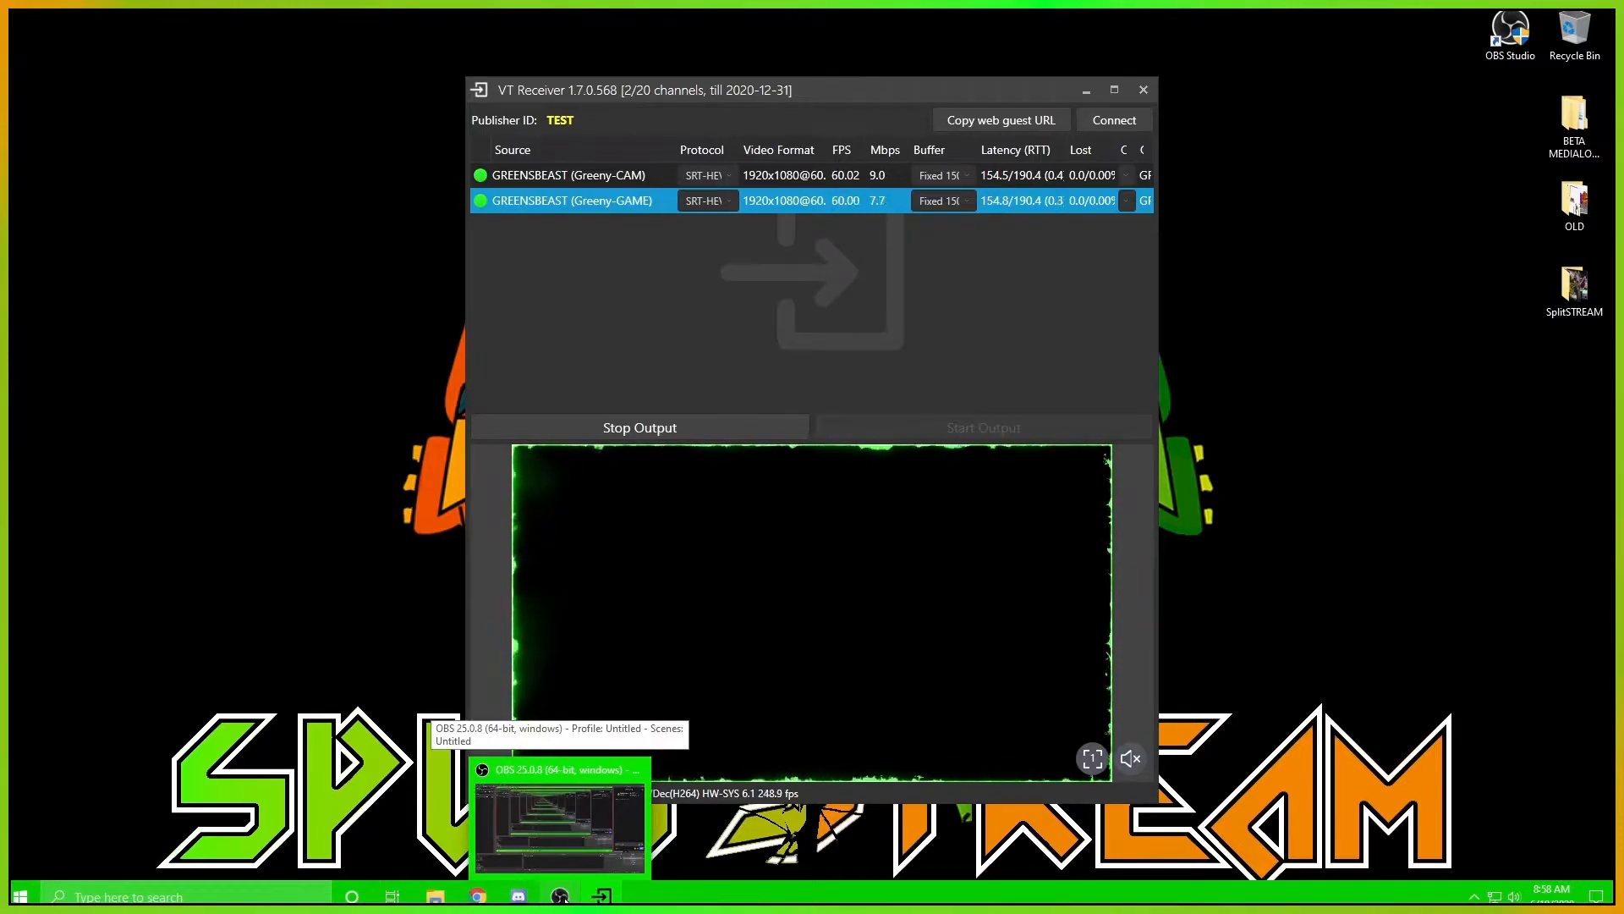
right_click(563, 899)
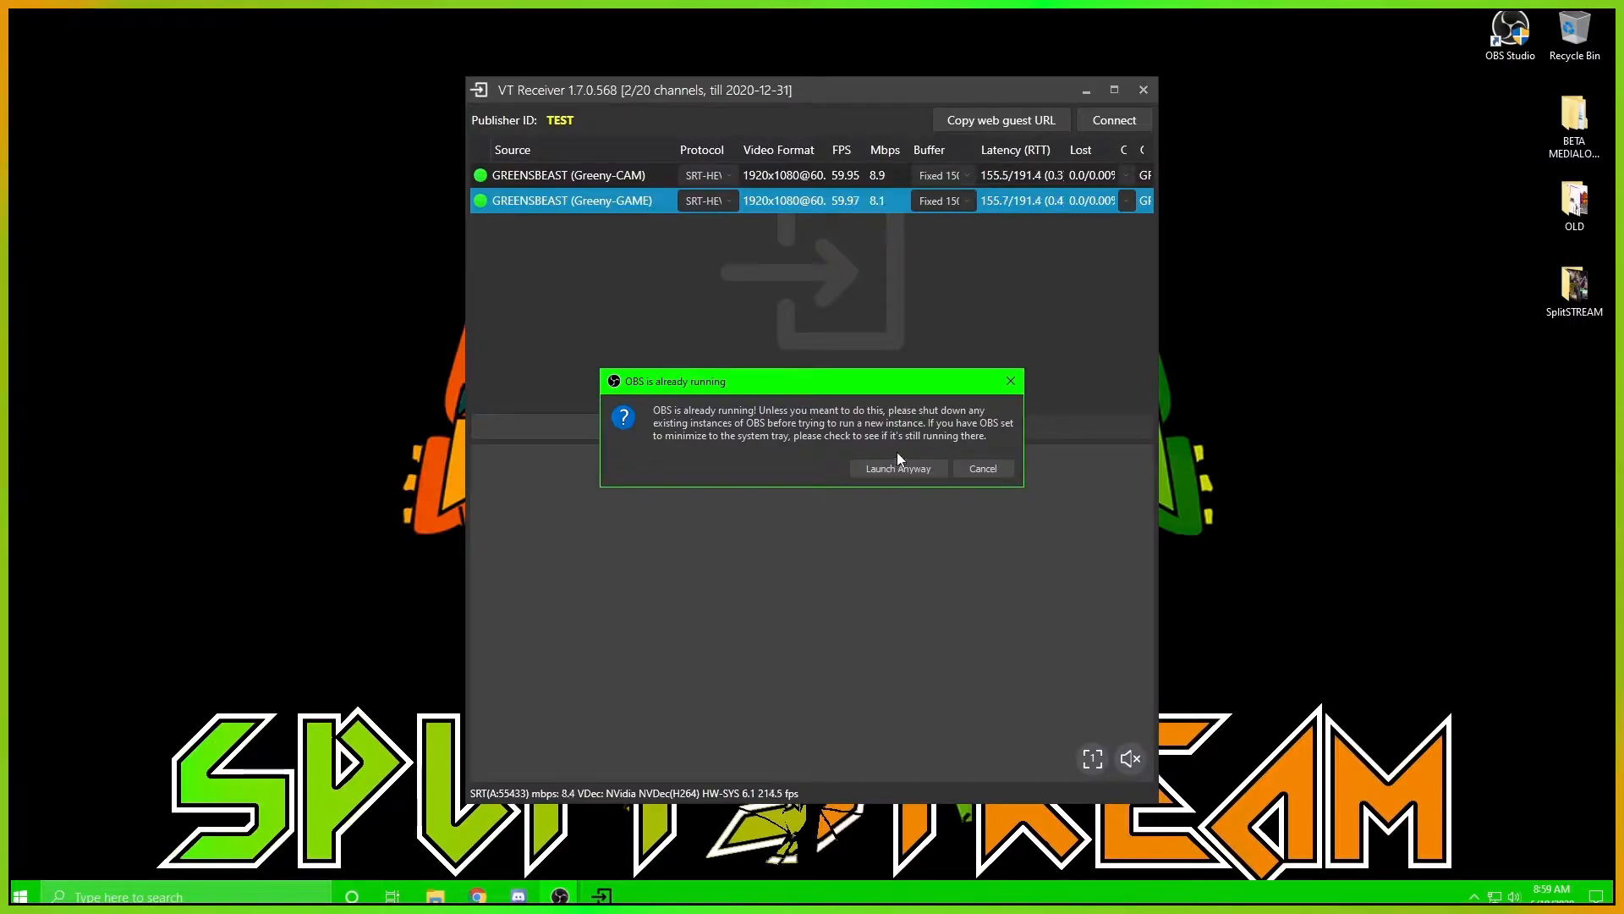
click(901, 465)
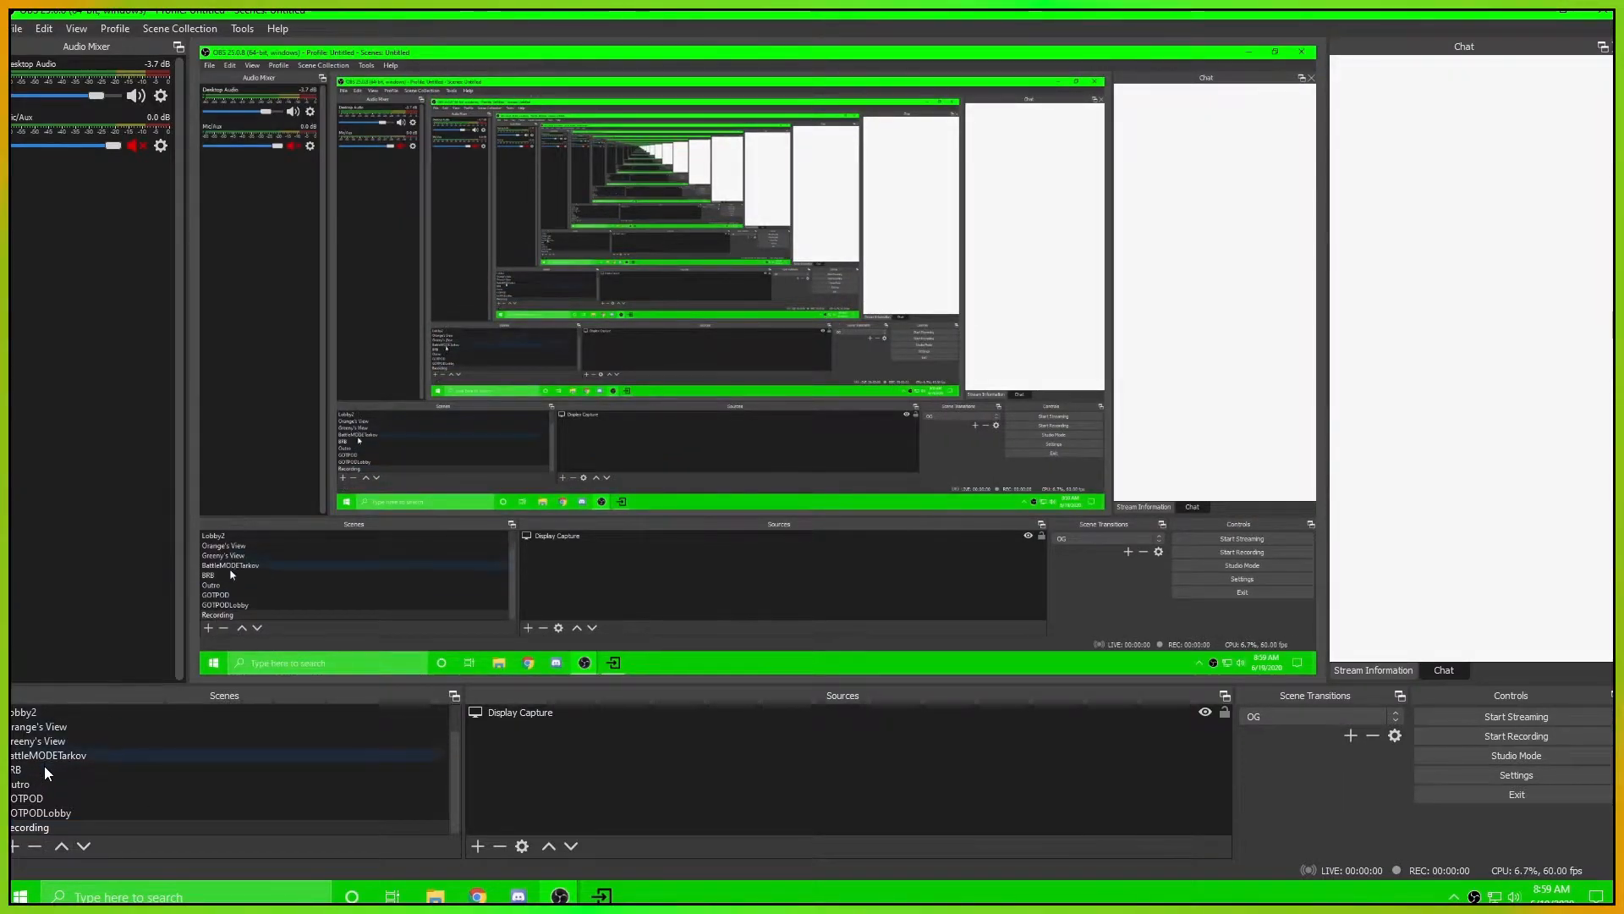
click(18, 847)
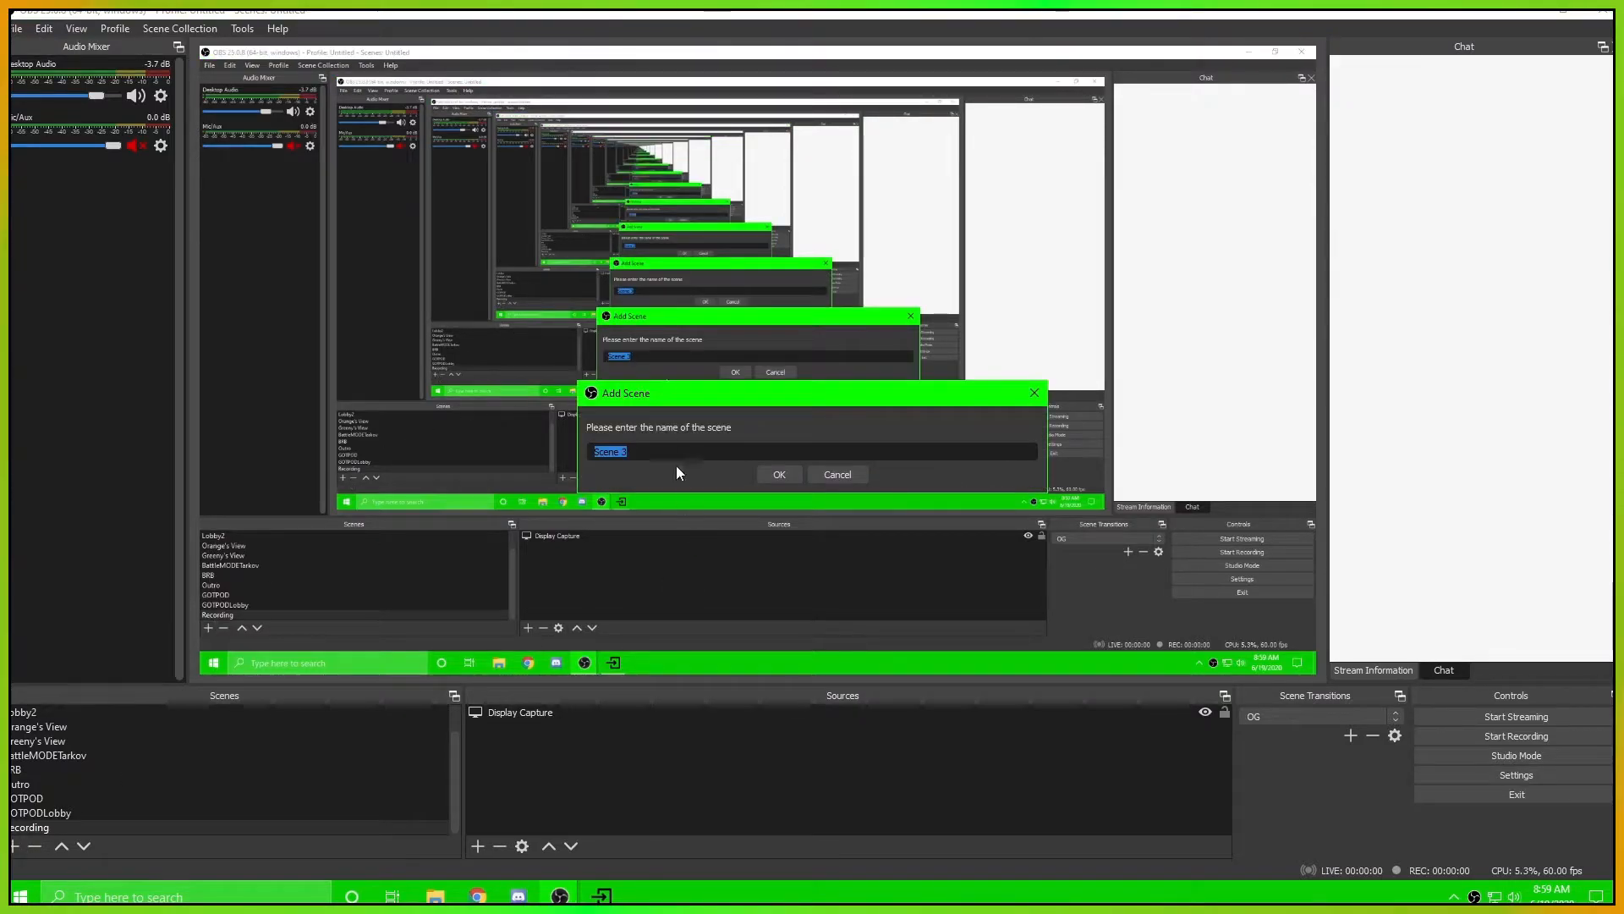
click(779, 475)
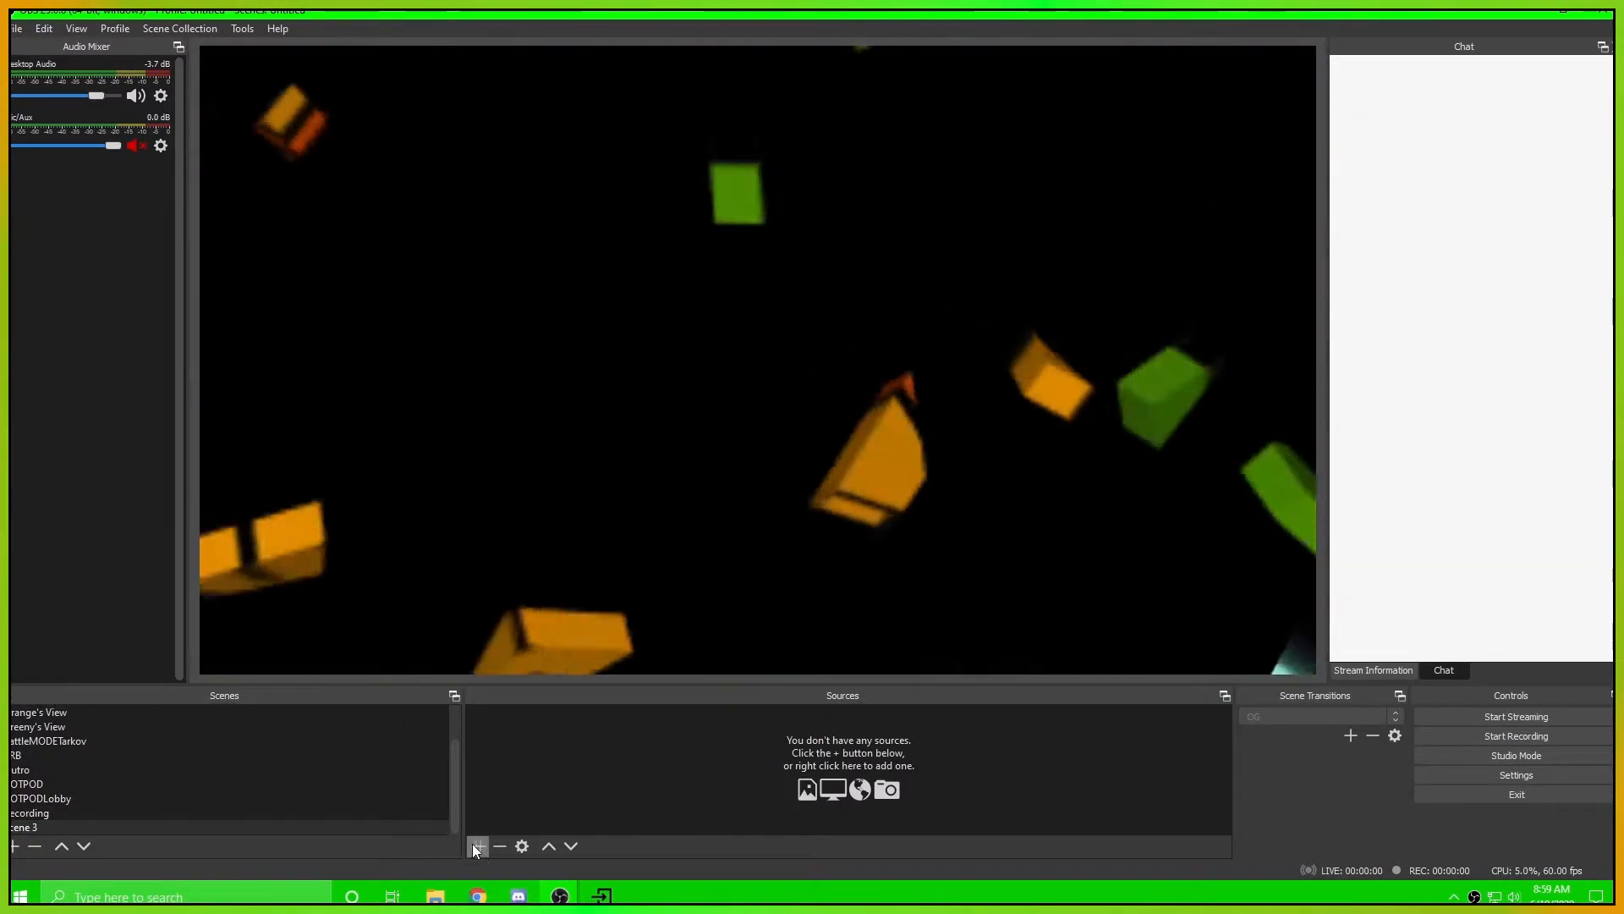
Add the existing NDI source GreenCAM to Scene 3, then shrink it and place it in the upper-right area of the canvas
click(479, 848)
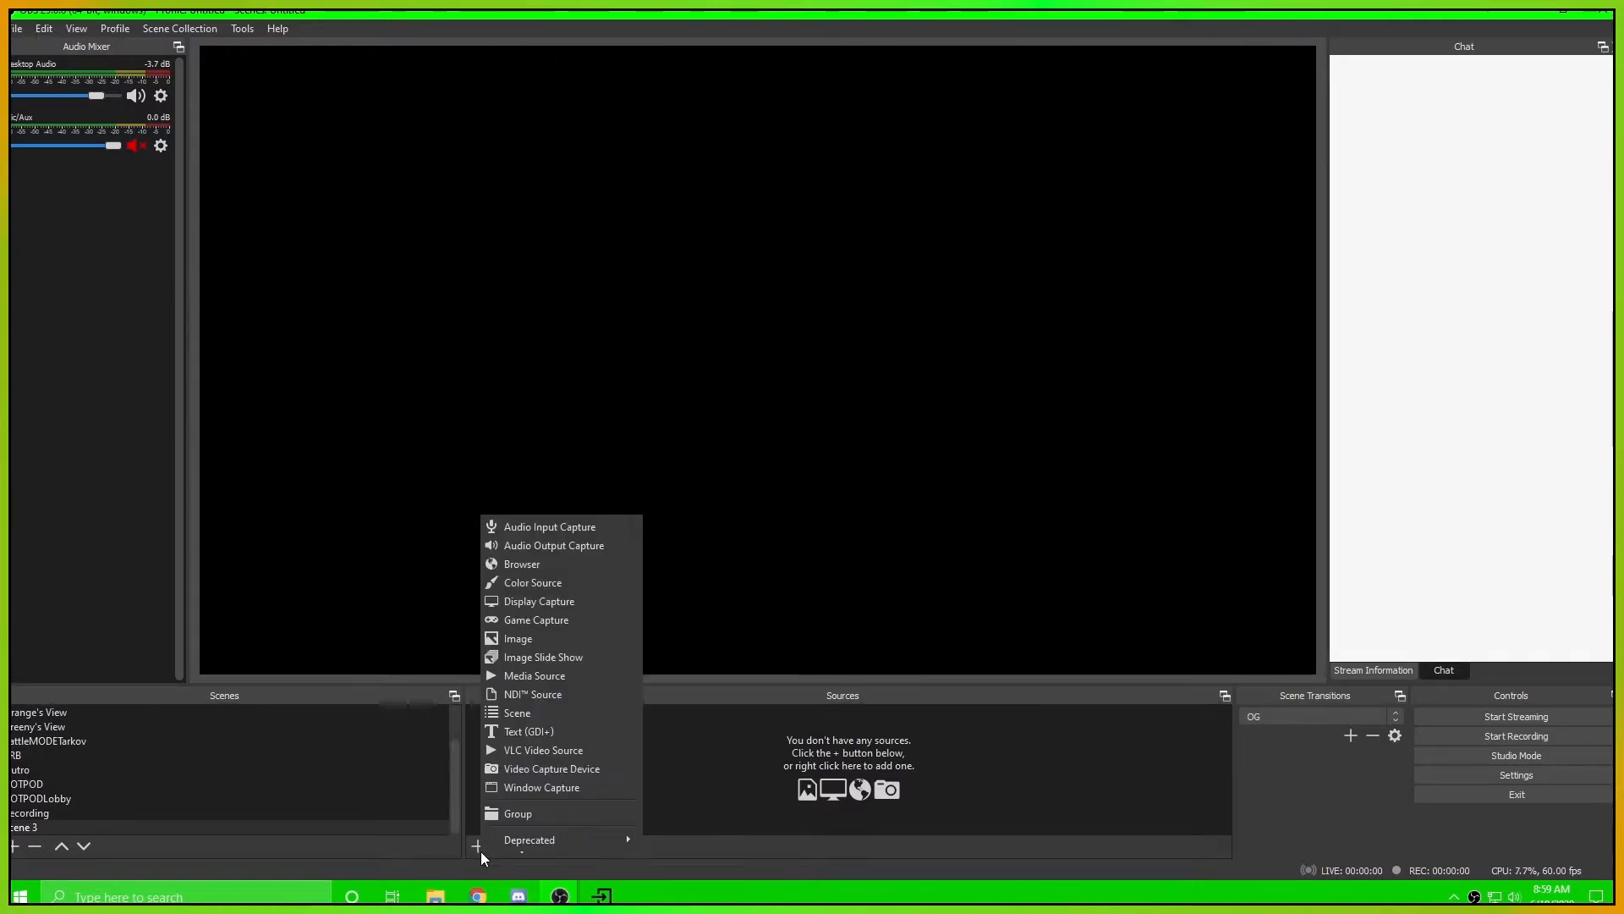
click(550, 695)
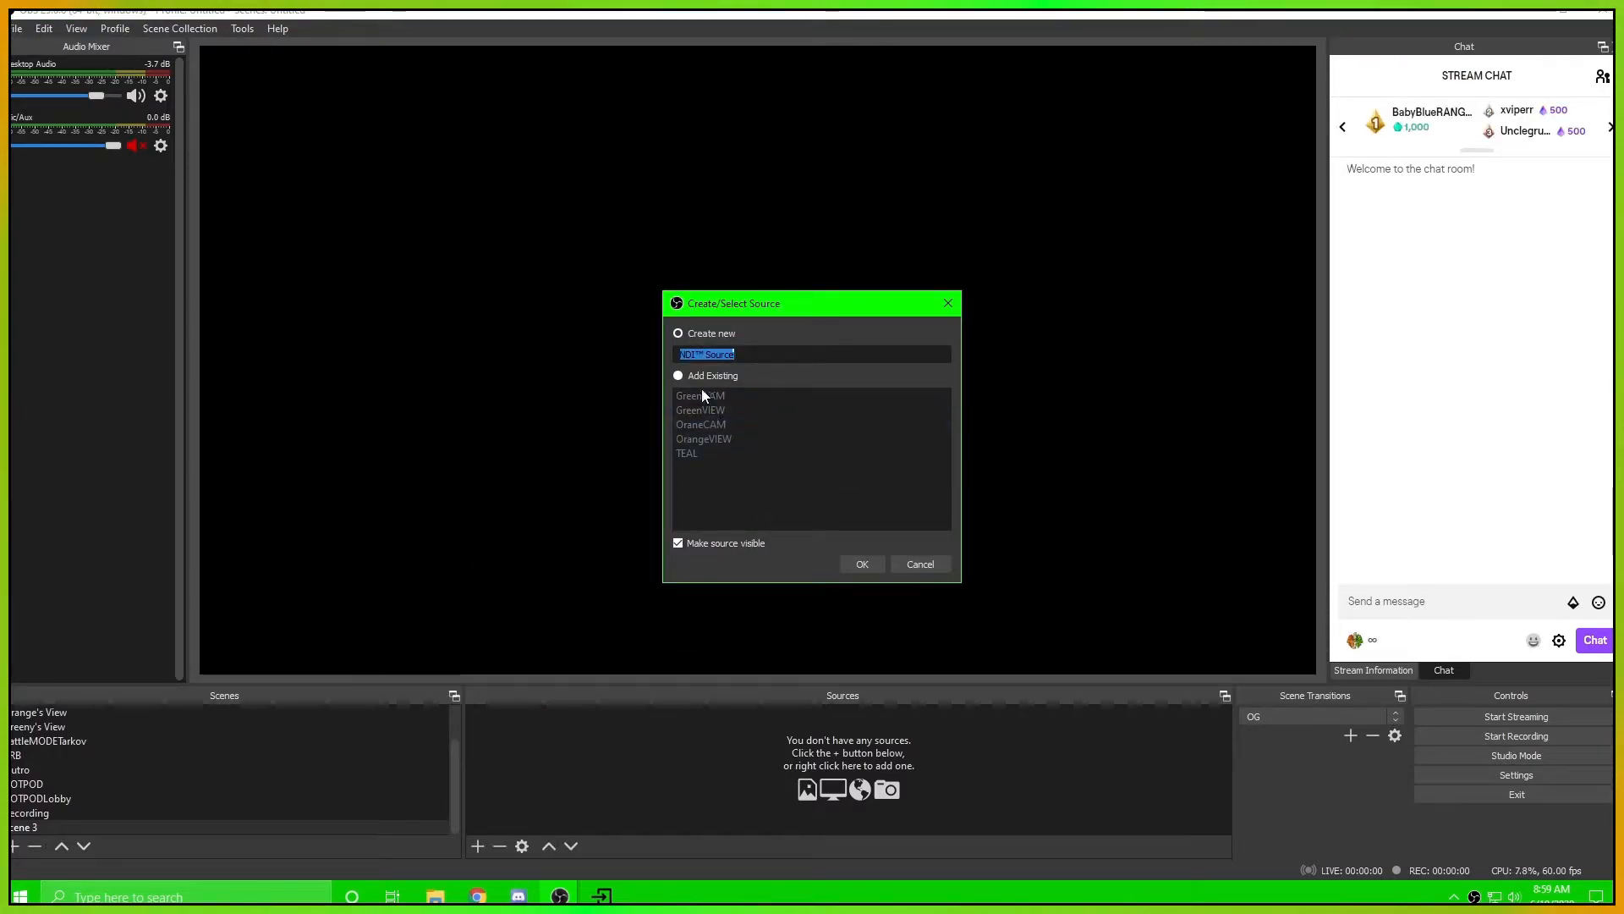
click(678, 376)
click(724, 398)
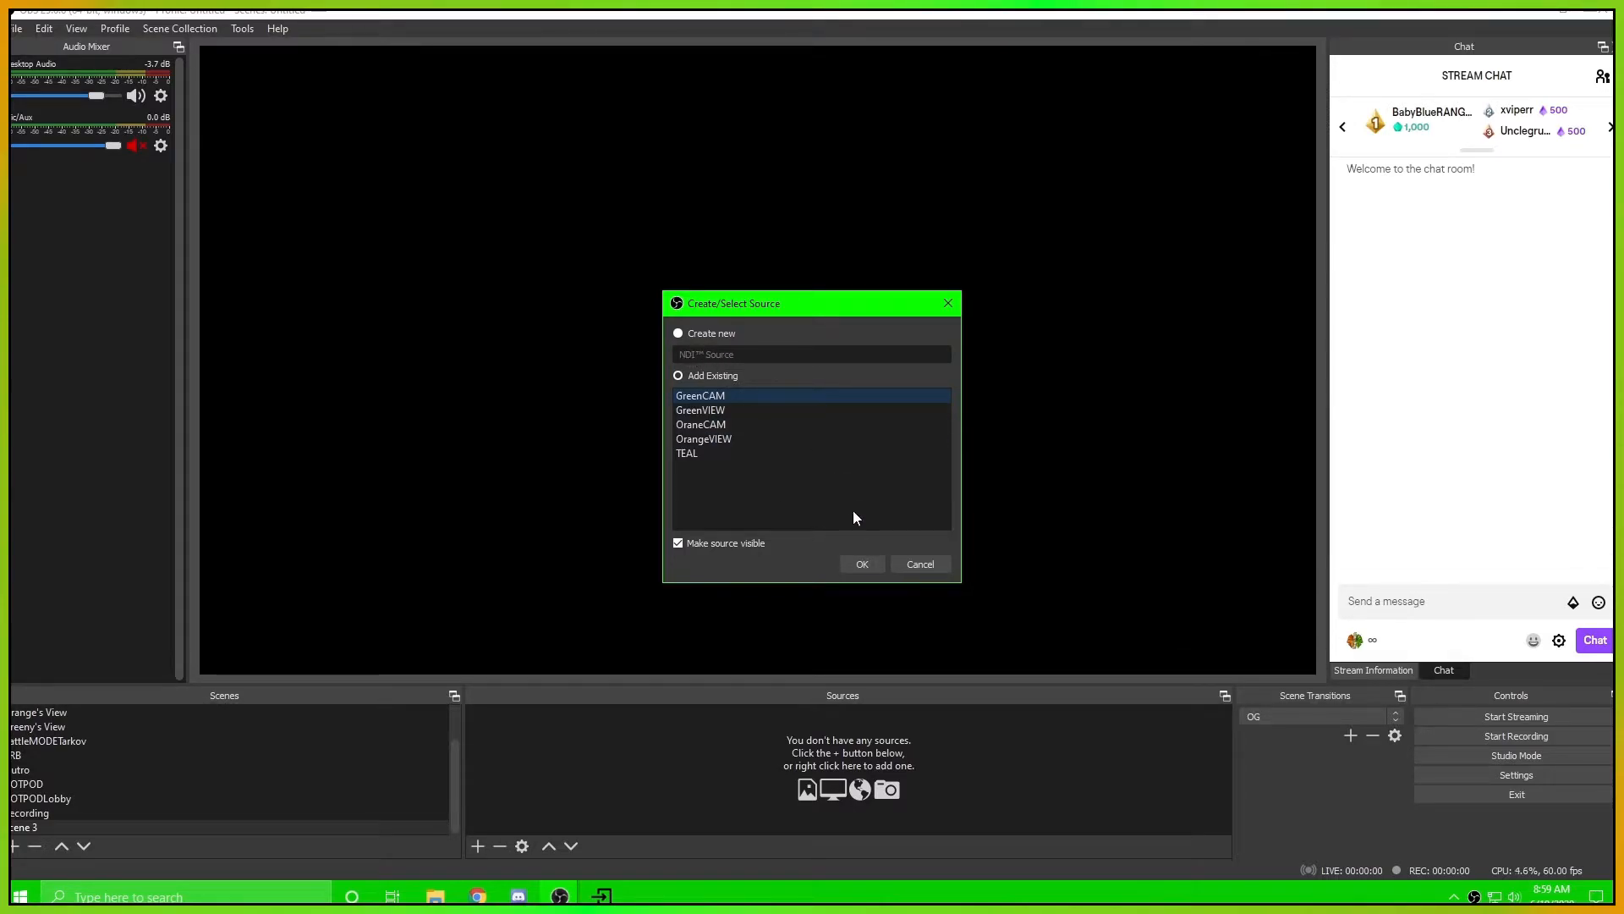
click(862, 564)
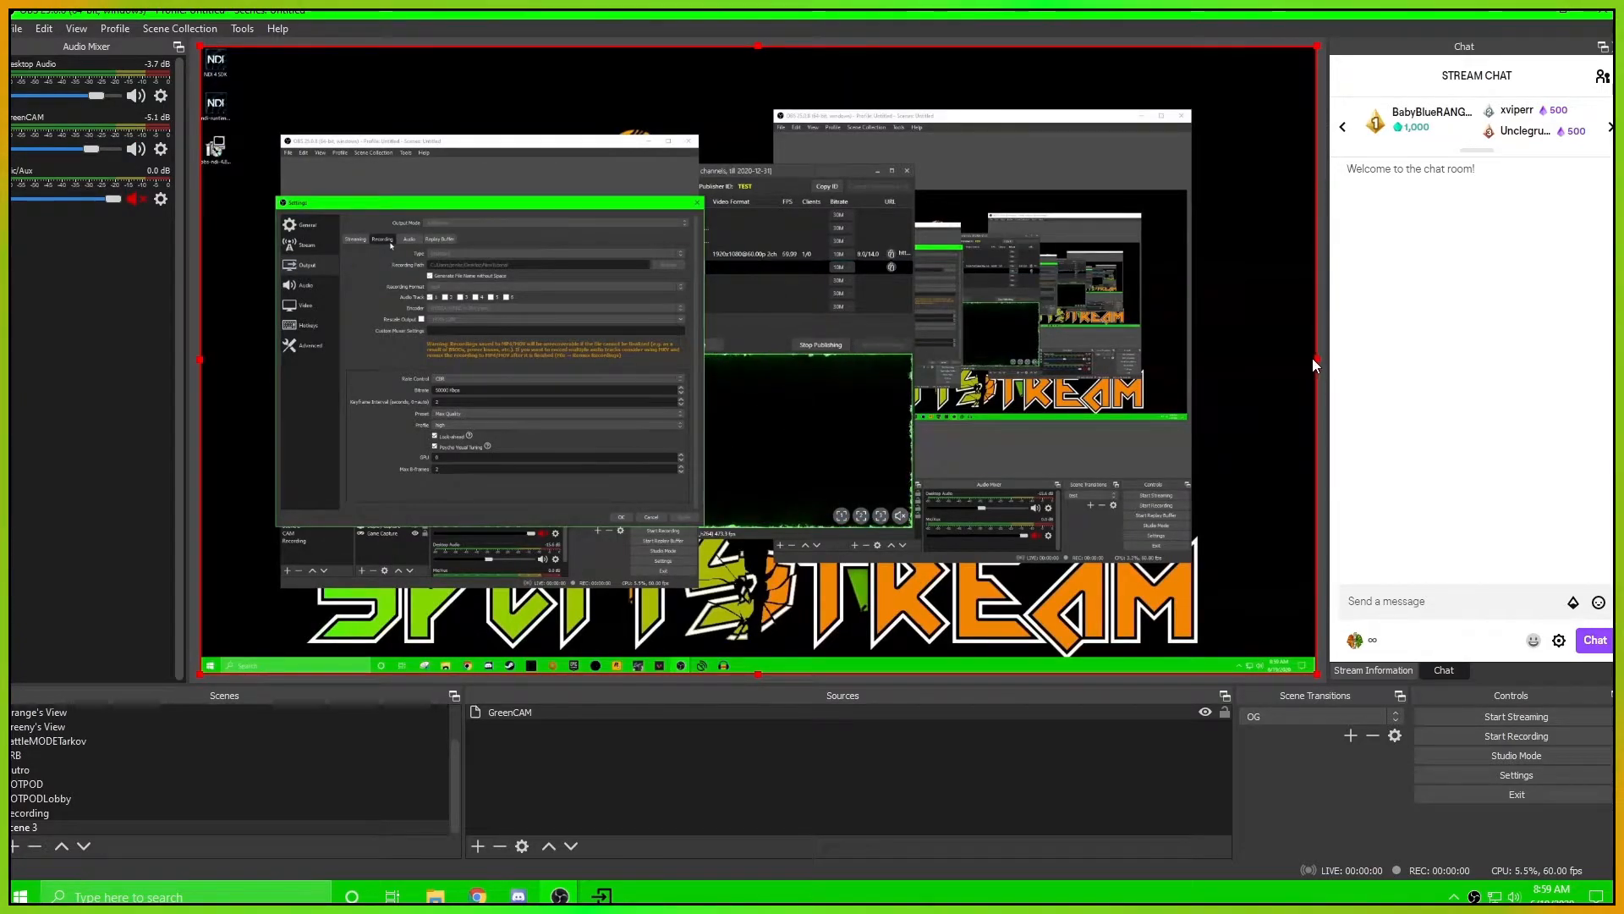
drag(1314, 359, 548, 238)
drag(385, 187, 771, 422)
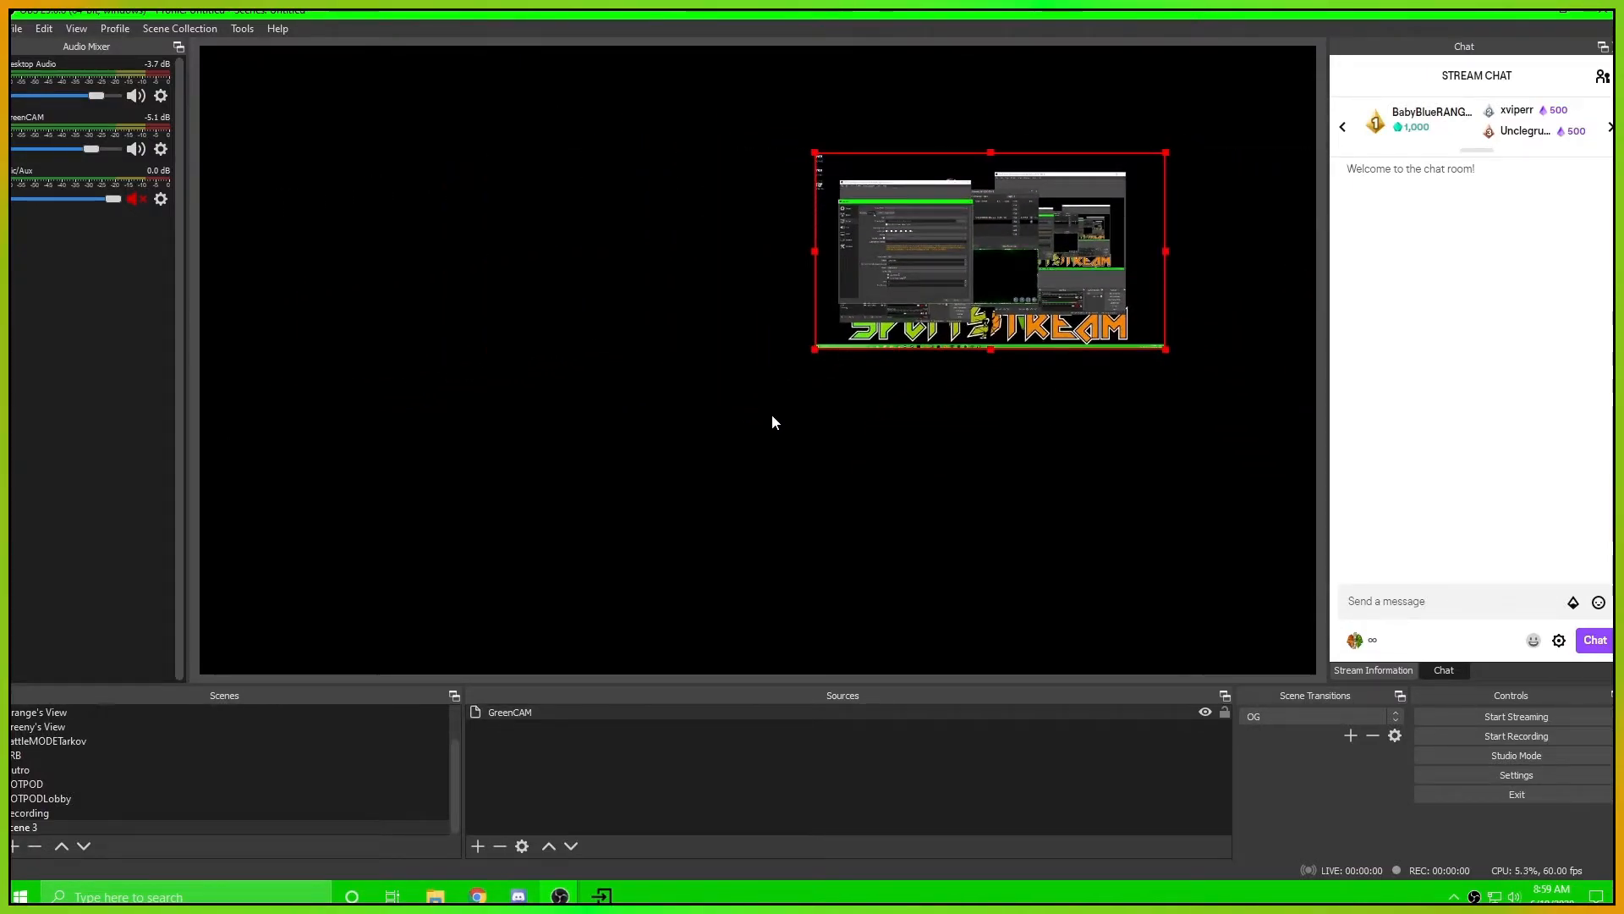
Add the existing NDI source GreenVIEW to Scene 3, then shrink it and place it left of the canvas centre
click(478, 846)
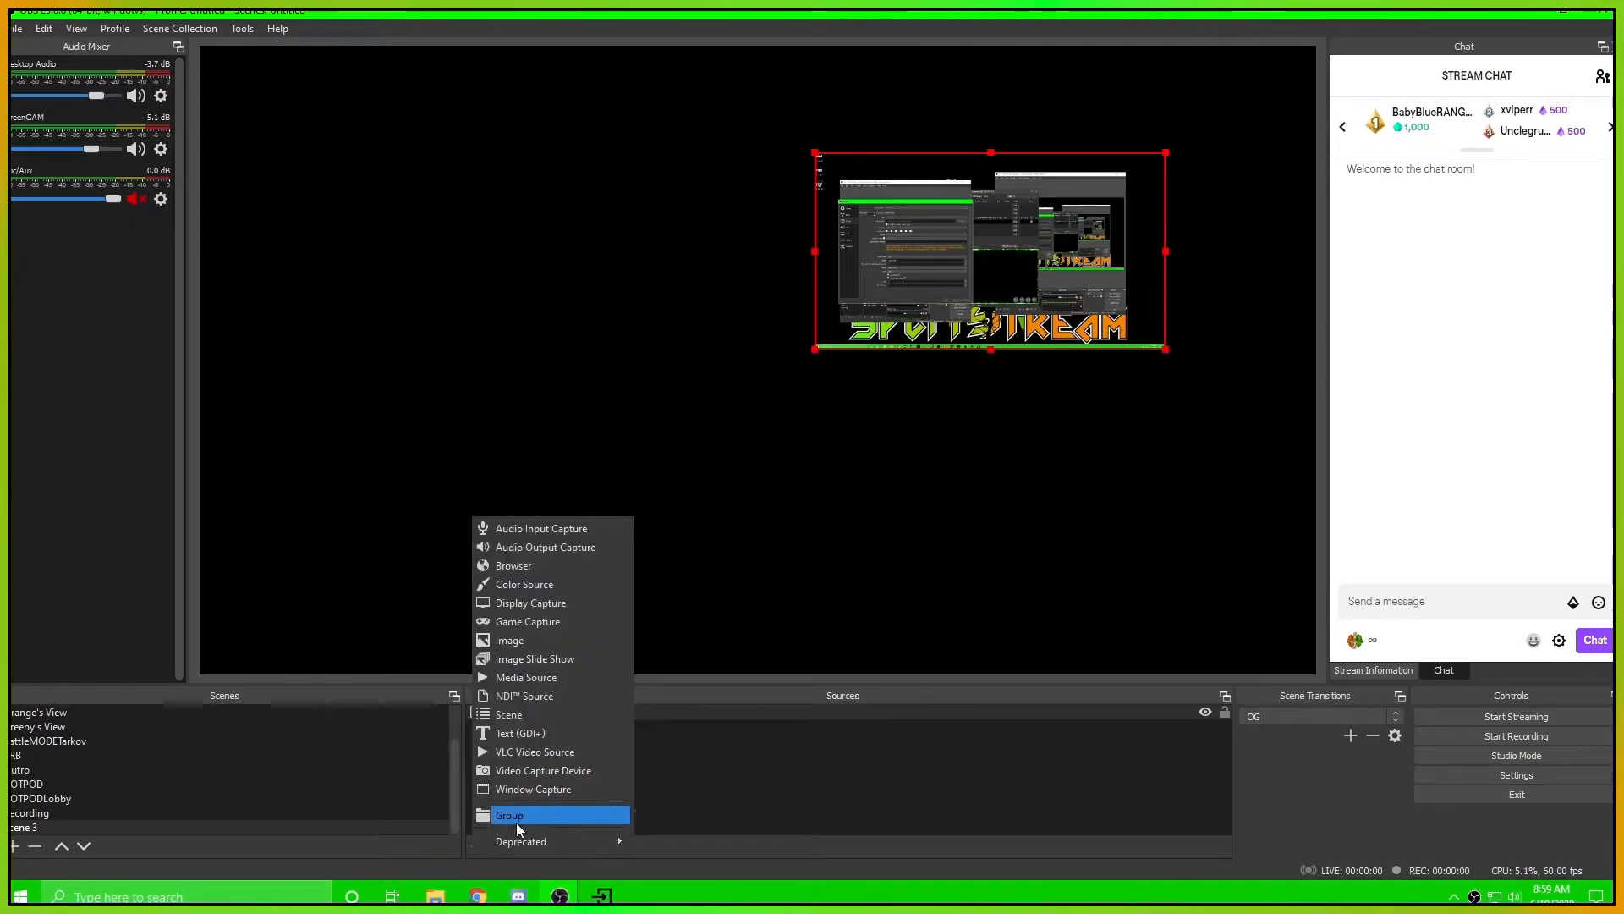
click(556, 694)
click(678, 375)
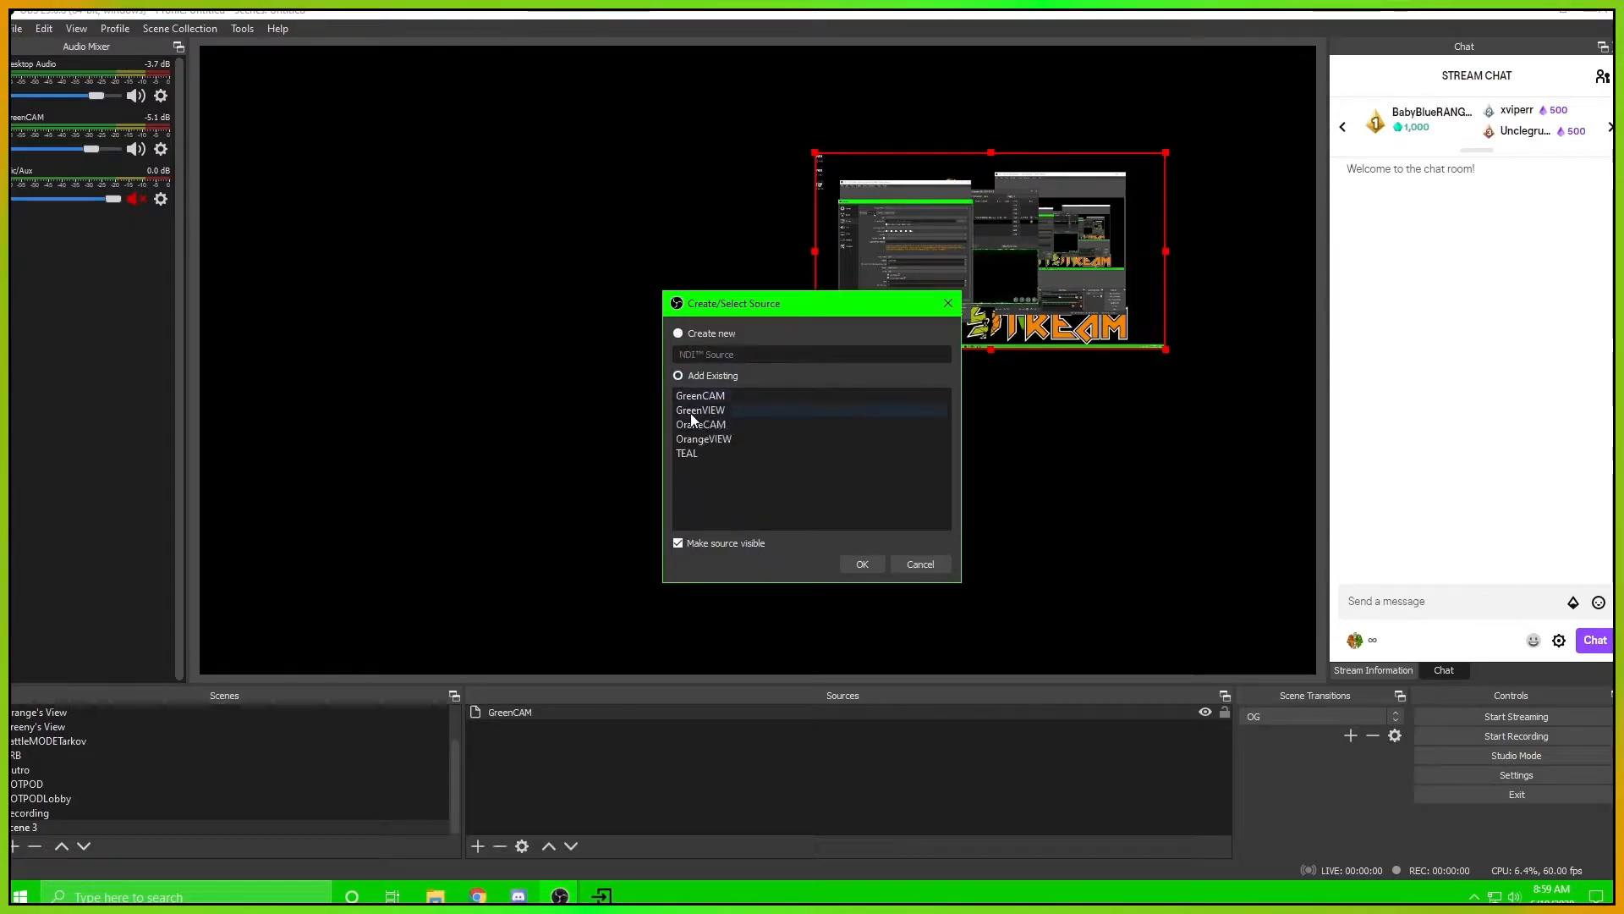
click(863, 565)
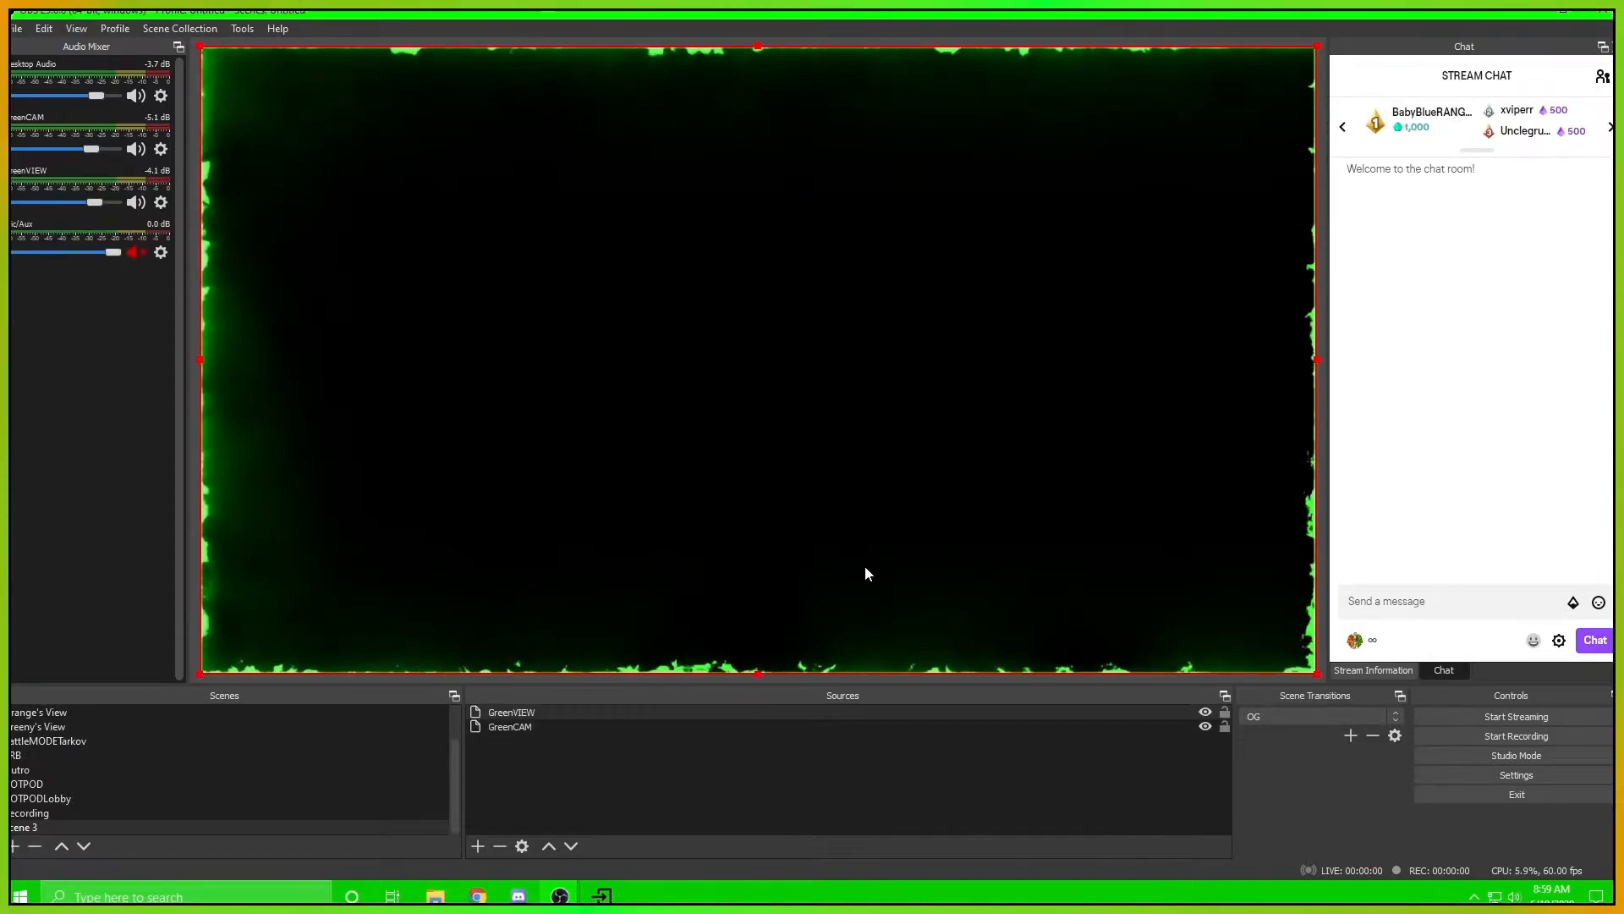
drag(756, 674, 508, 292)
drag(456, 218, 615, 461)
Order GreenVIEW beneath GreenCAM and fit it to the full canvas with a transform
mouse_move(525, 713)
mouse_down()
mouse_move(526, 738)
mouse_move(542, 726)
mouse_up()
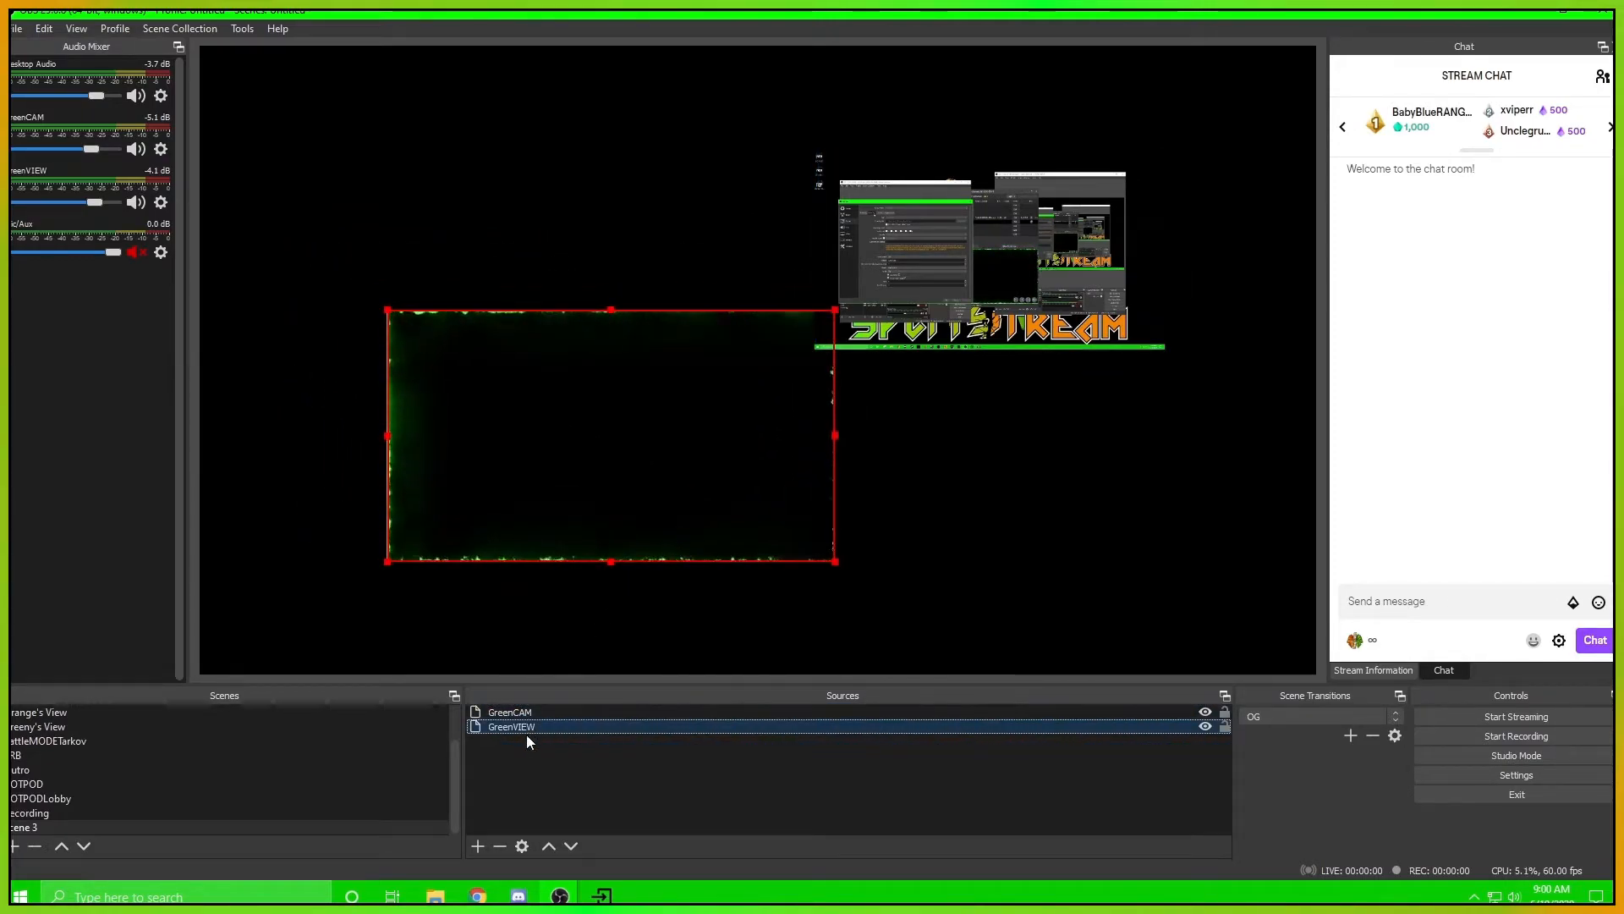
right_click(526, 728)
mouse_move(586, 519)
click(784, 717)
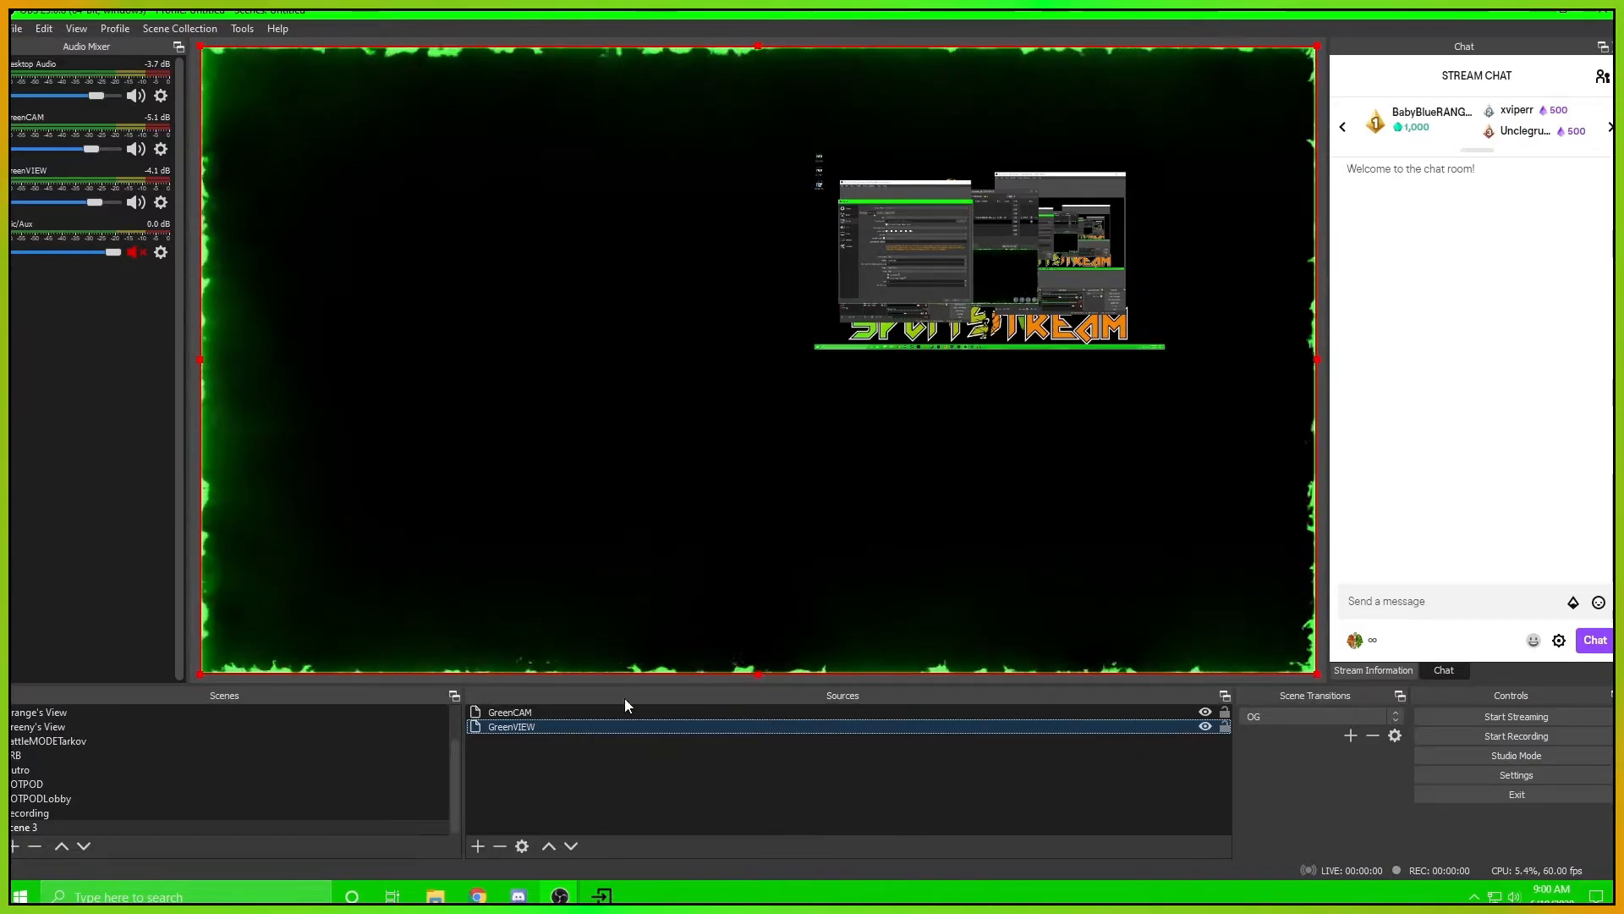
Reposition the small GreenCAM overlay to the lower-left area of the canvas
click(970, 295)
drag(970, 296, 512, 554)
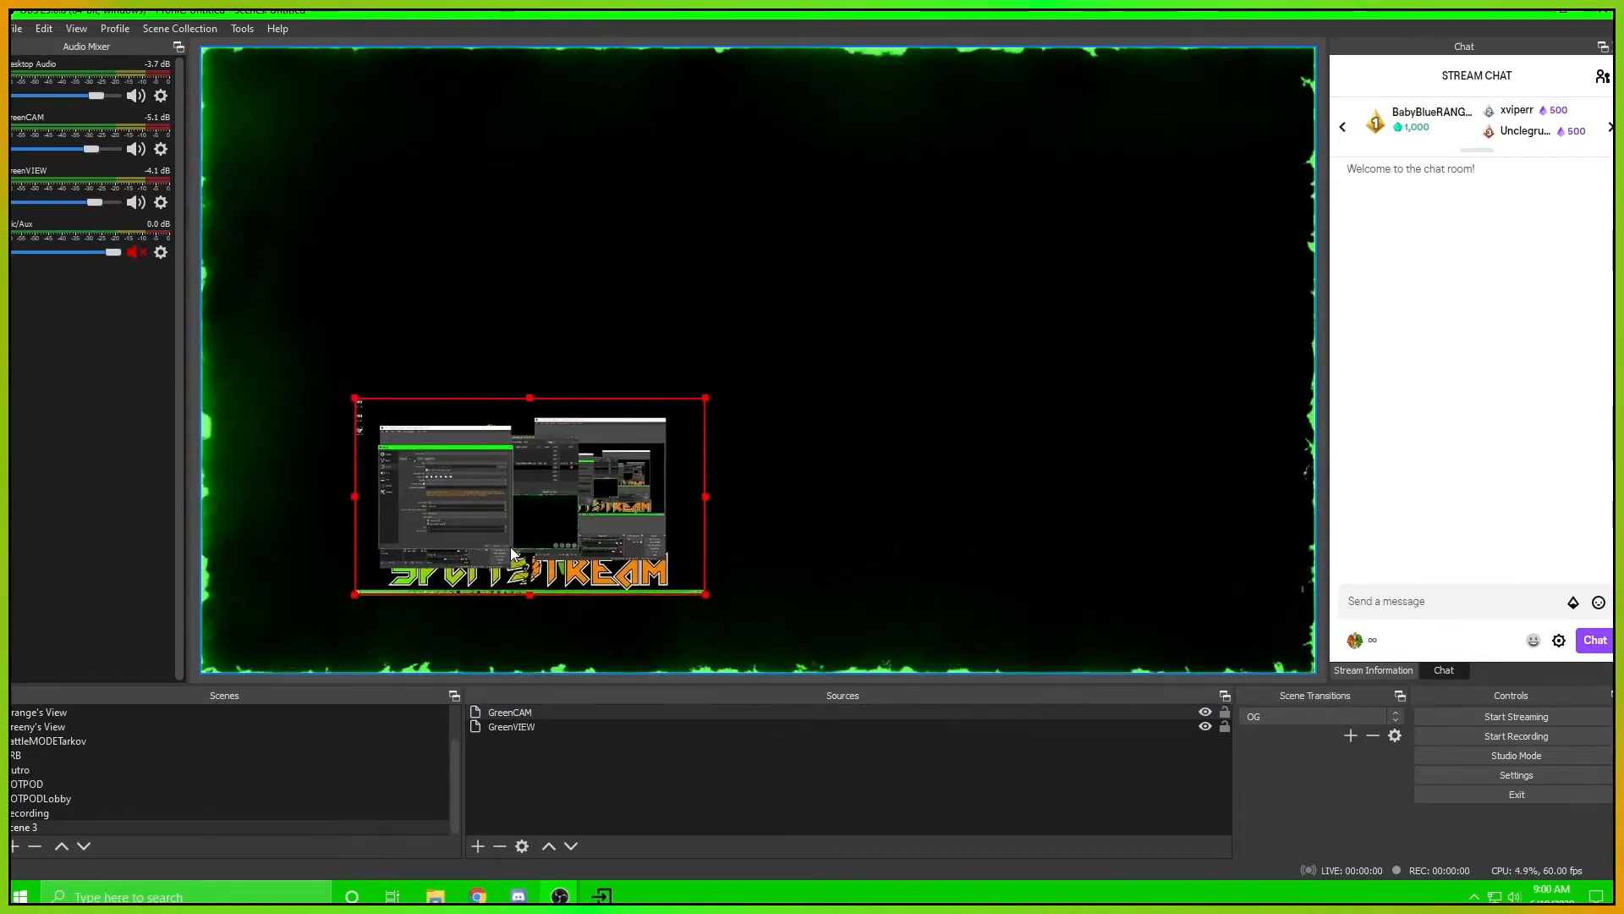